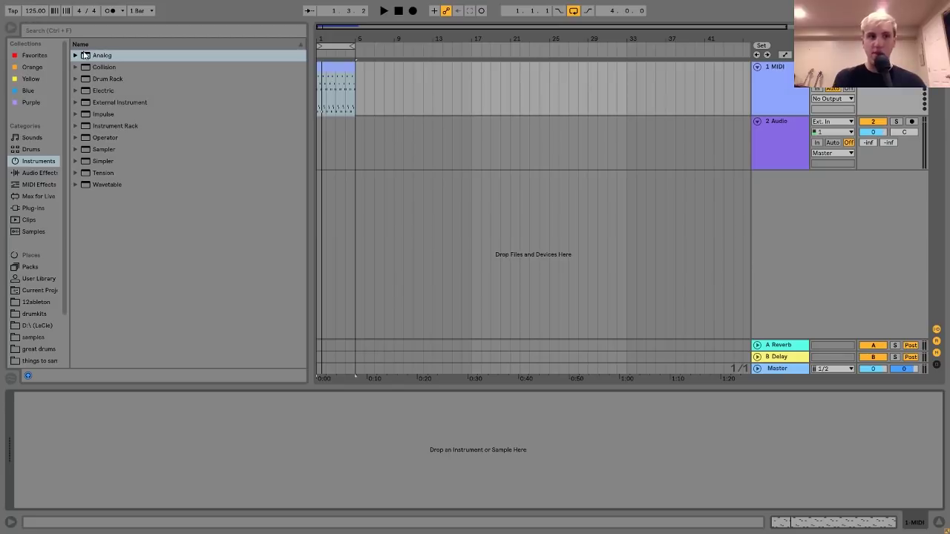
Step: Load the Analog synth on the MIDI track and shape its Amp 1 envelope to 965 ms decay, zero sustain and 5 ms release
double_click(98, 57)
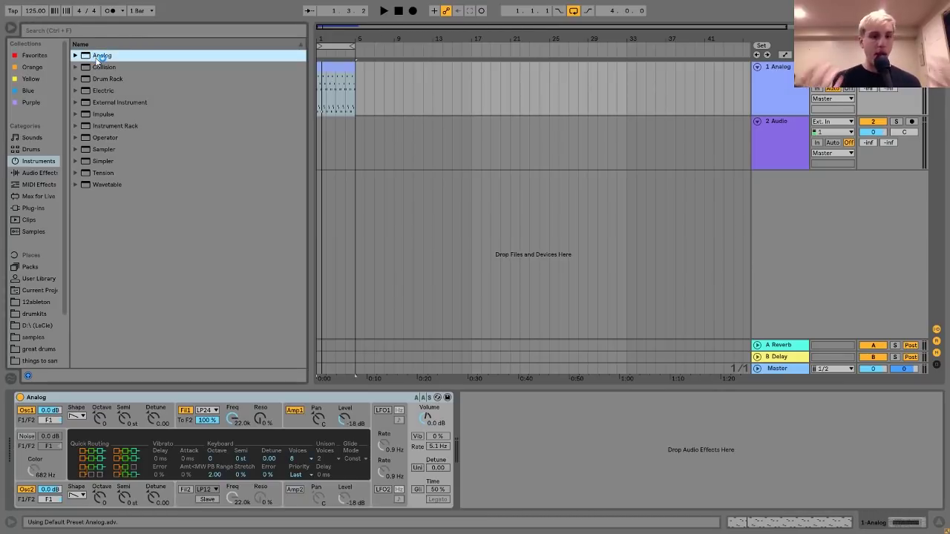
left_click(291, 420)
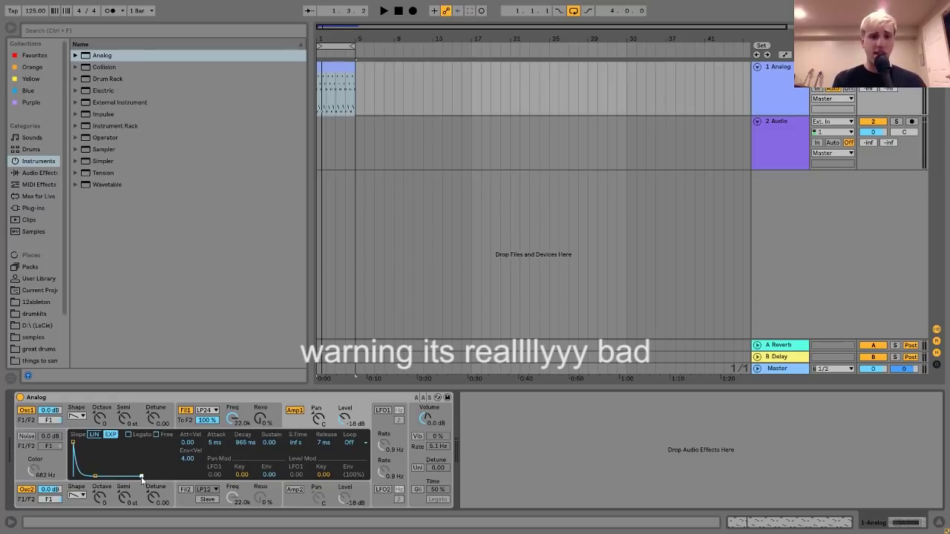
Step: Play the MIDI clip and lower the Analog track's volume to about -8.3 dB
key("space")
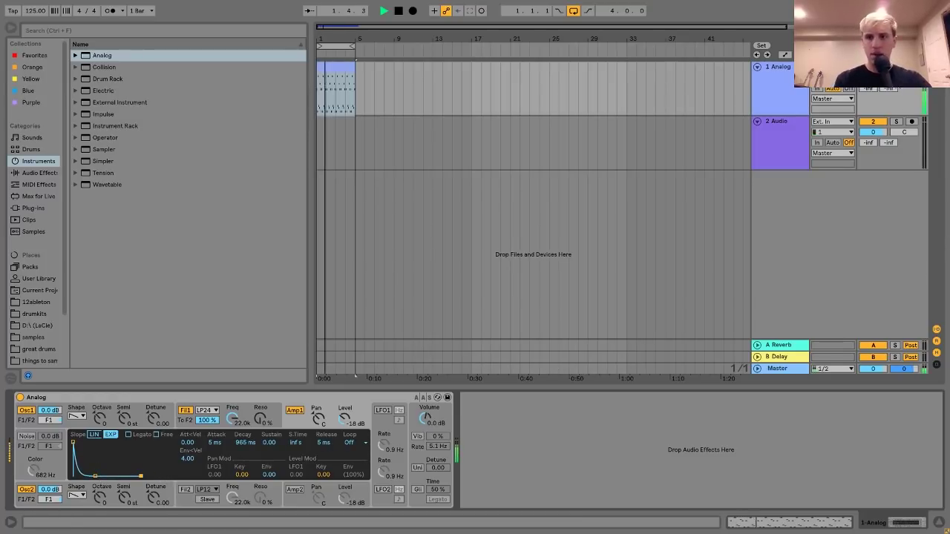
left_click_drag(873, 78, 873, 94)
key("space")
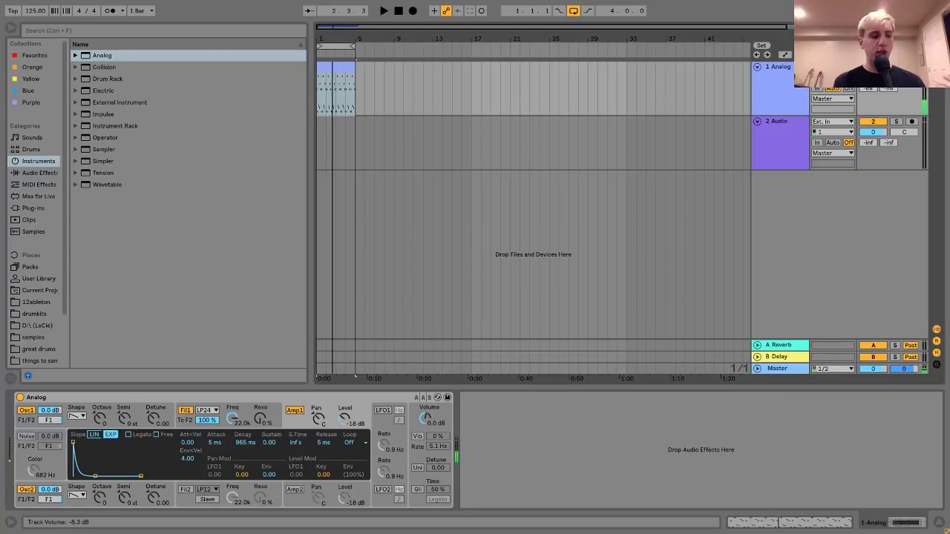
Step: Set Analog's Filter 1 to 235 Hz with envelope frequency modulation 4.00, and its envelope to 542 ms decay, zero sustain and 5 ms release
left_click(233, 421)
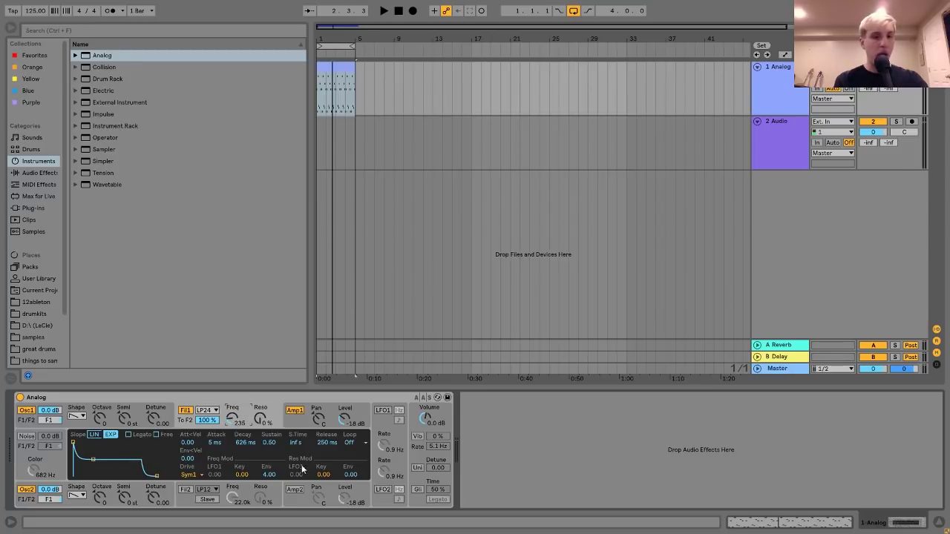
left_click(311, 429)
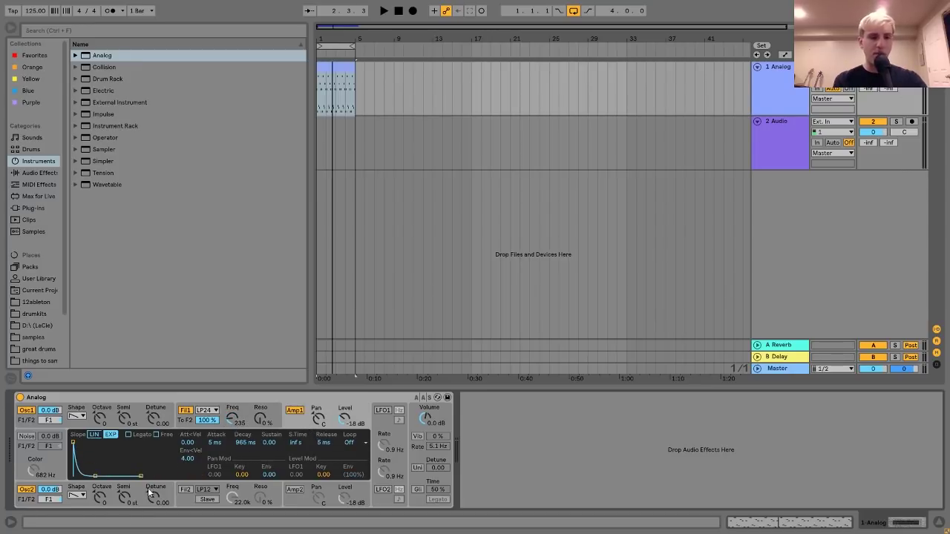
left_click(249, 405)
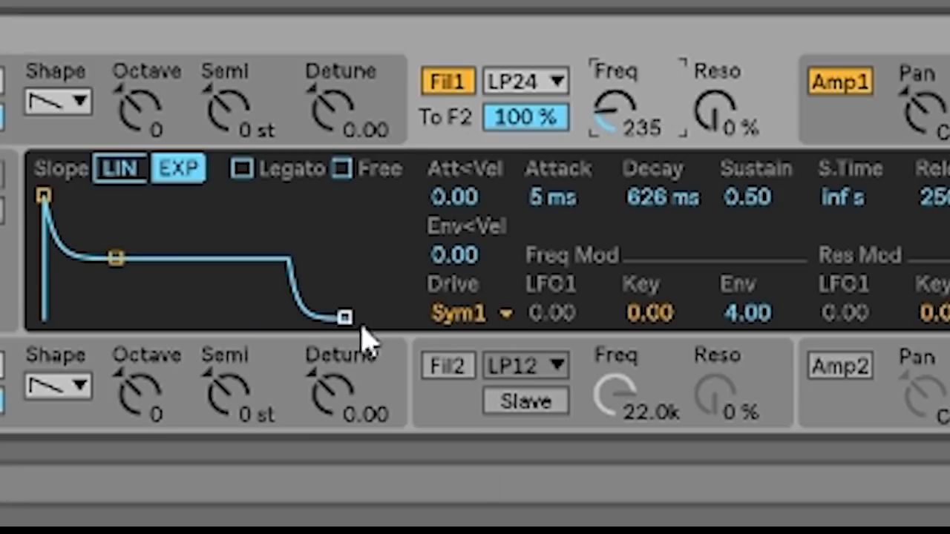
left_click_drag(159, 477, 160, 476)
left_click_drag(346, 317, 290, 317)
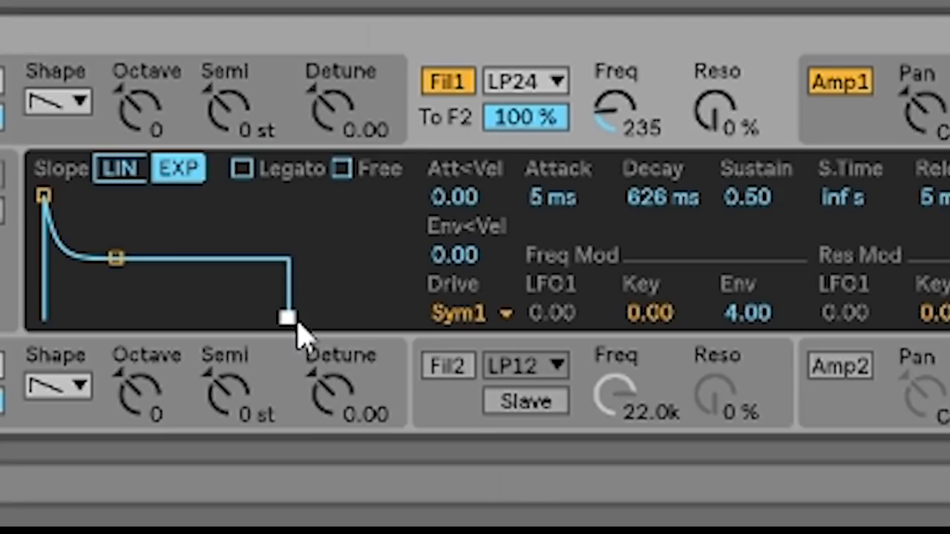
left_click_drag(116, 258, 112, 317)
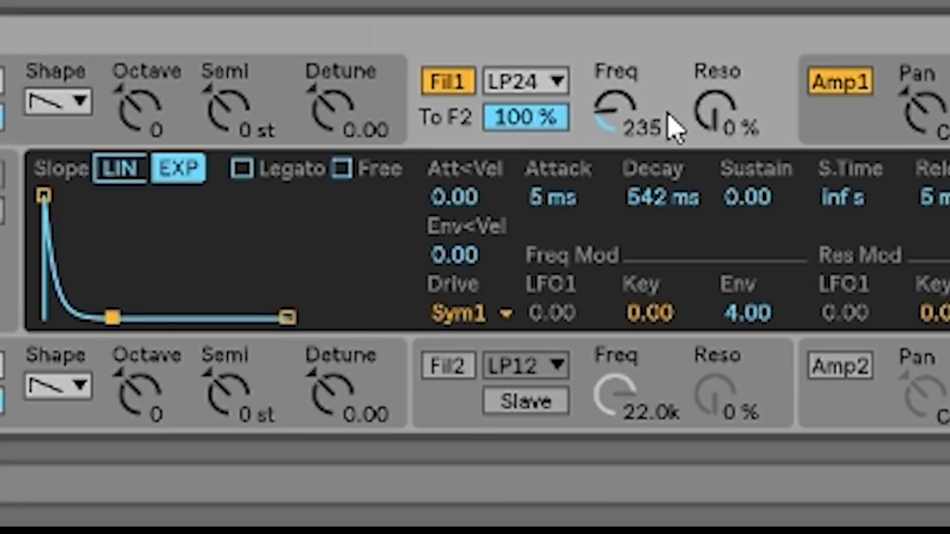
Step: Set Filter 1's resonance to 49 %, envelope frequency modulation to 4.23 and cutoff to 125 Hz while auditioning the clip
left_click_drag(713, 111, 712, 74)
left_click_drag(616, 112, 620, 126)
left_click(714, 109)
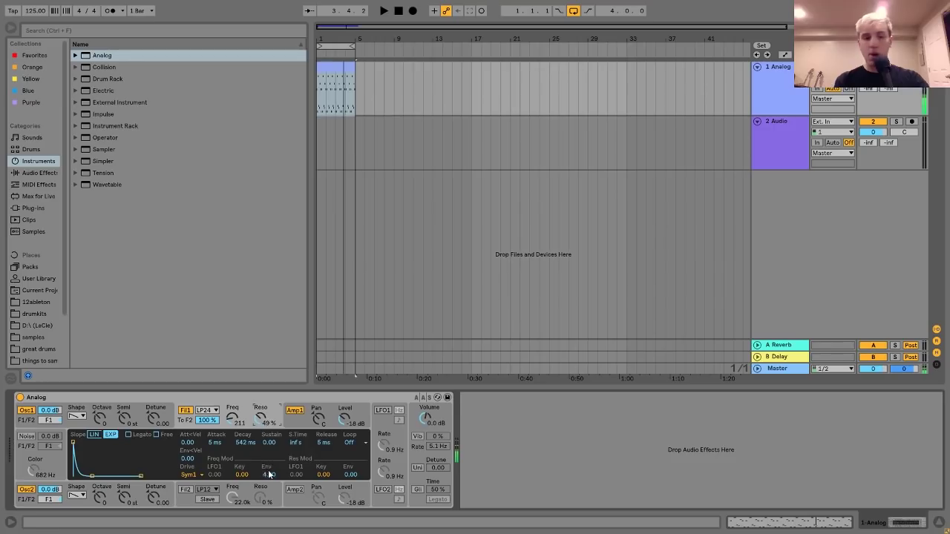
key("space")
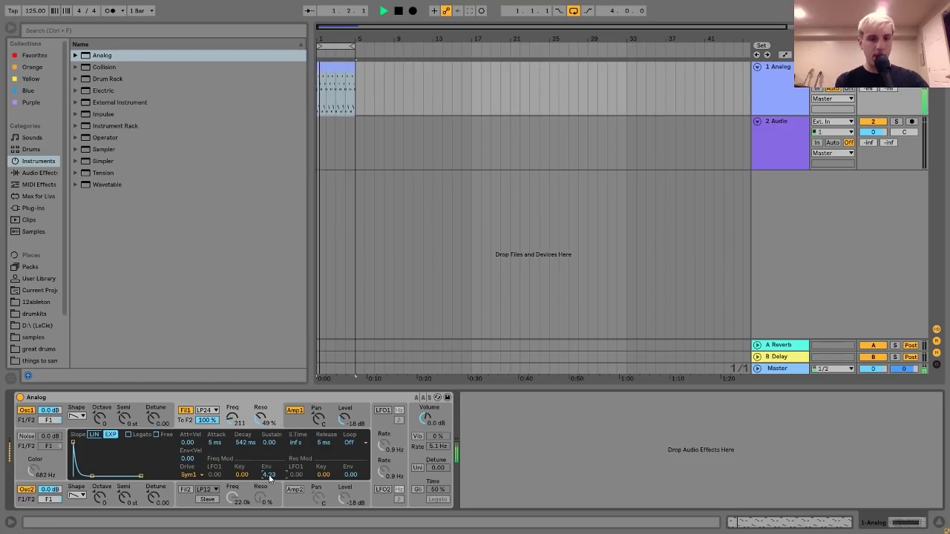
left_click_drag(269, 478, 270, 473)
left_click_drag(227, 417, 227, 422)
Step: Turn off Analog's second oscillator and audition the clip
left_click(27, 490)
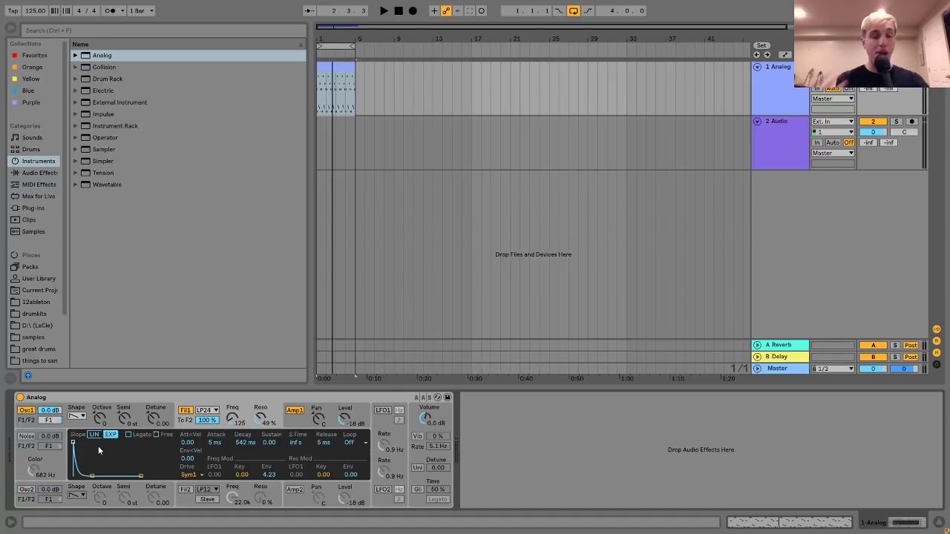
key("space")
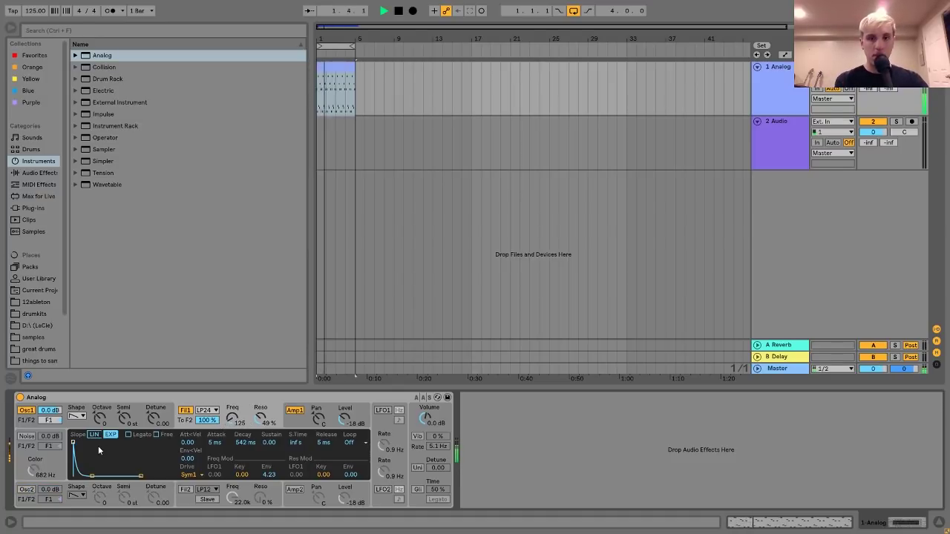
key("space")
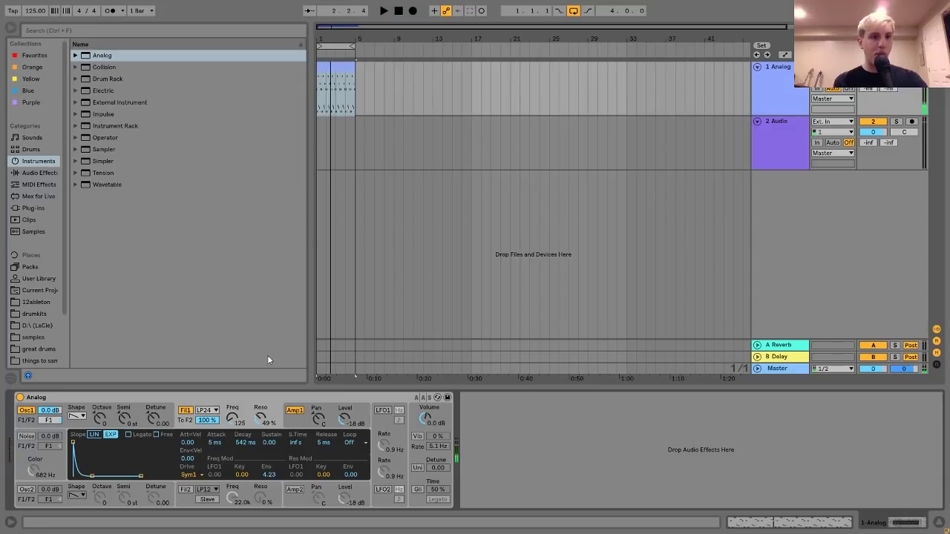
Step: Add an Auto Filter after Analog and set its frequency to about 1.31 kHz with 77 % resonance during playback
left_click(37, 173)
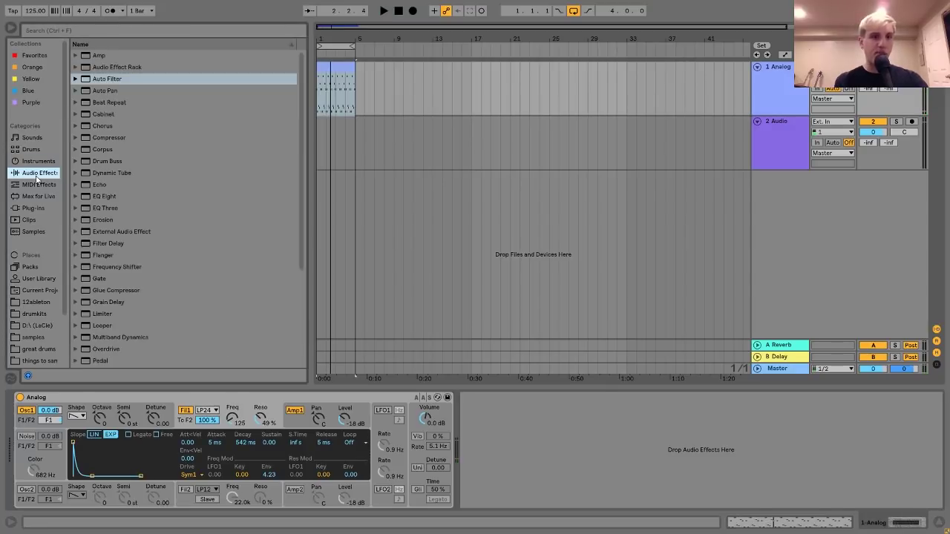
double_click(106, 78)
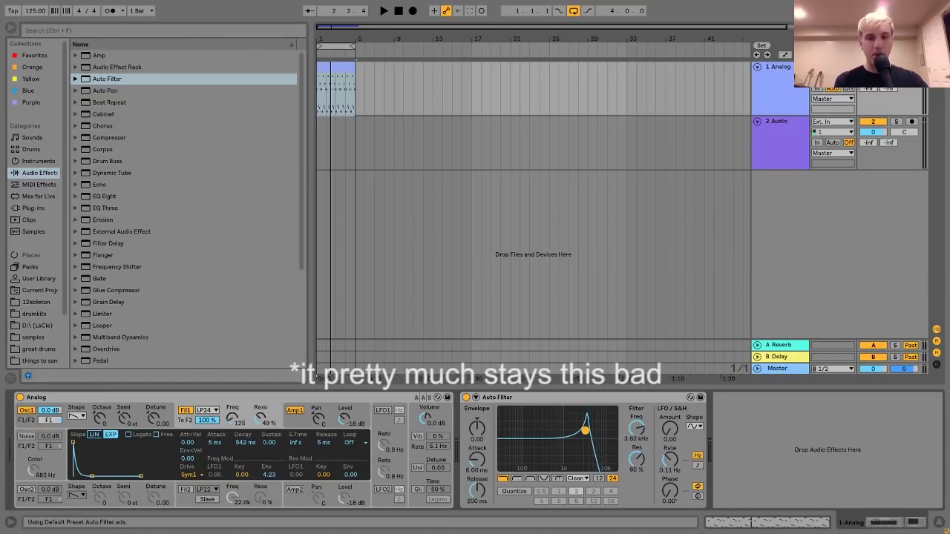
key("space")
left_click_drag(583, 433, 569, 436)
key("space")
Step: Add a Saturator after the Auto Filter and expand its waveshaper controls
scroll(185, 344, "down", 5)
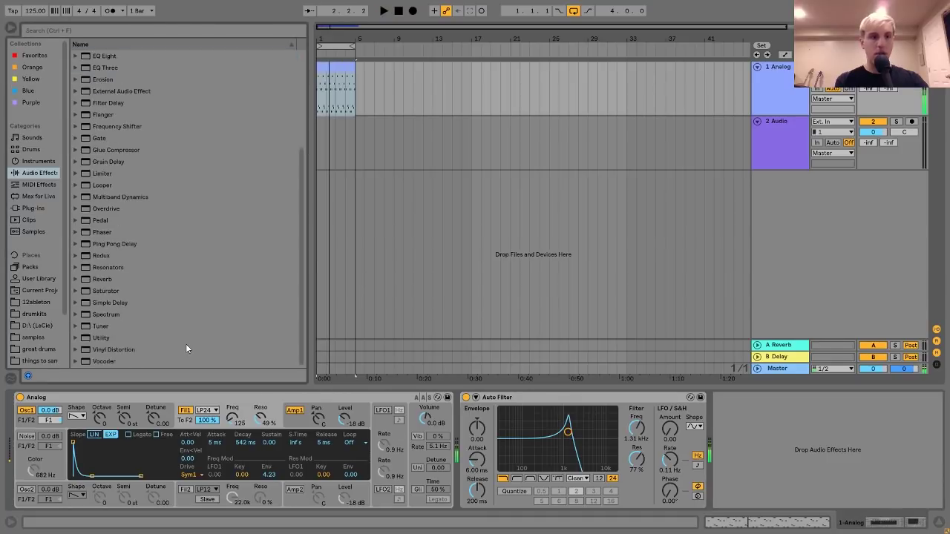
double_click(94, 291)
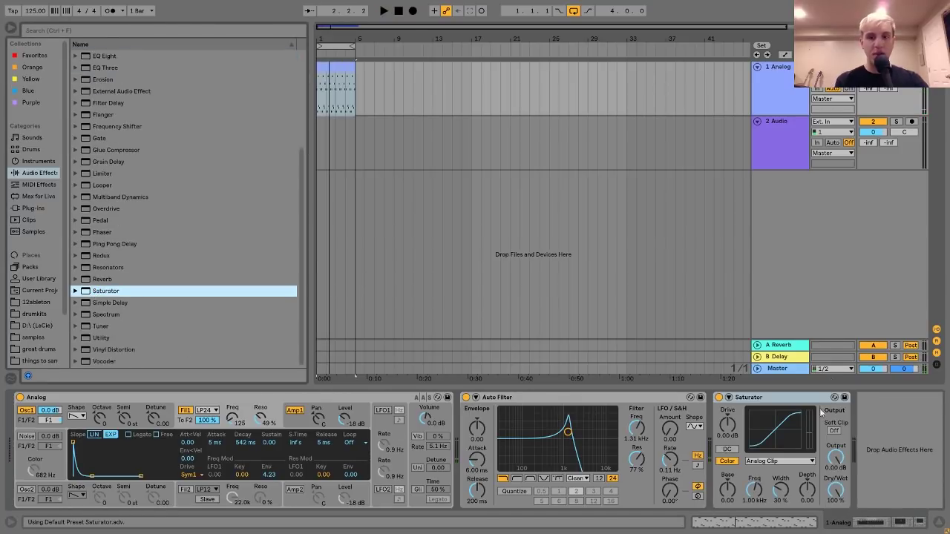
left_click(728, 397)
left_click(714, 423)
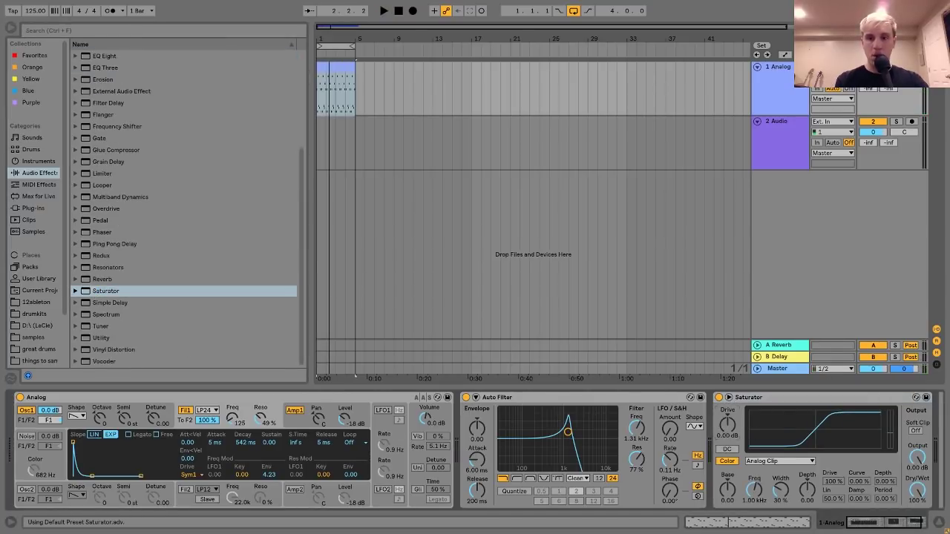
Step: Set the Saturator's drive to about 8.57 dB, base to about -12.6 and depth to about -4.95 while the clip plays
key("space")
left_click_drag(727, 425, 727, 386)
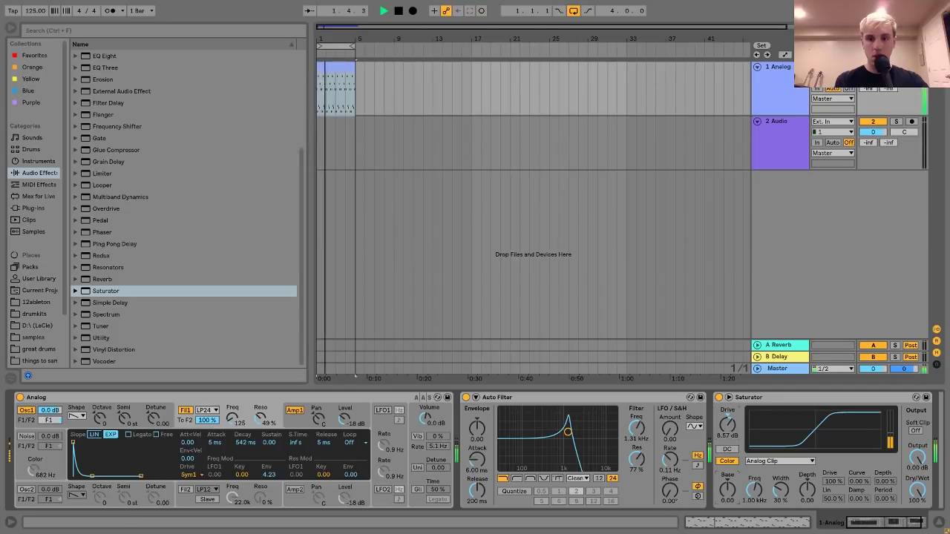
left_click_drag(727, 489, 726, 481)
left_click_drag(817, 500, 817, 486)
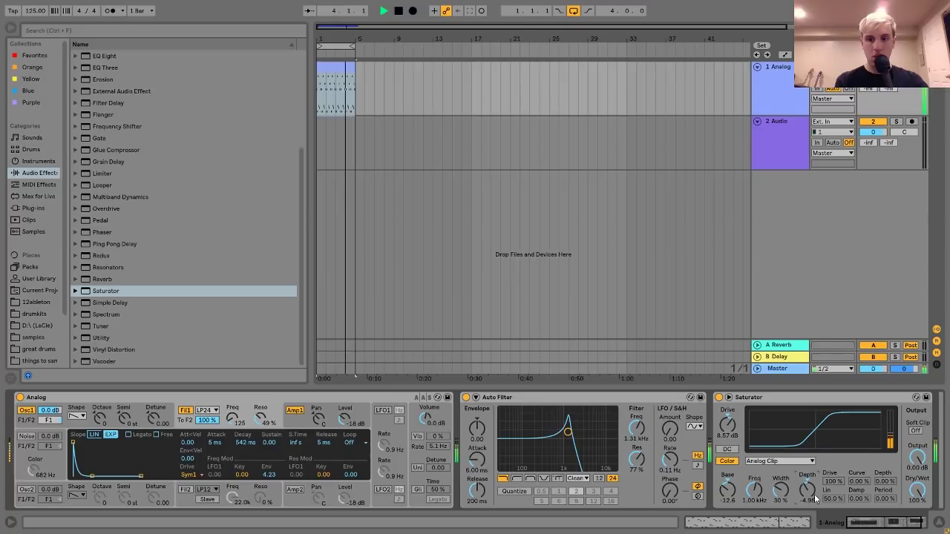
key("space")
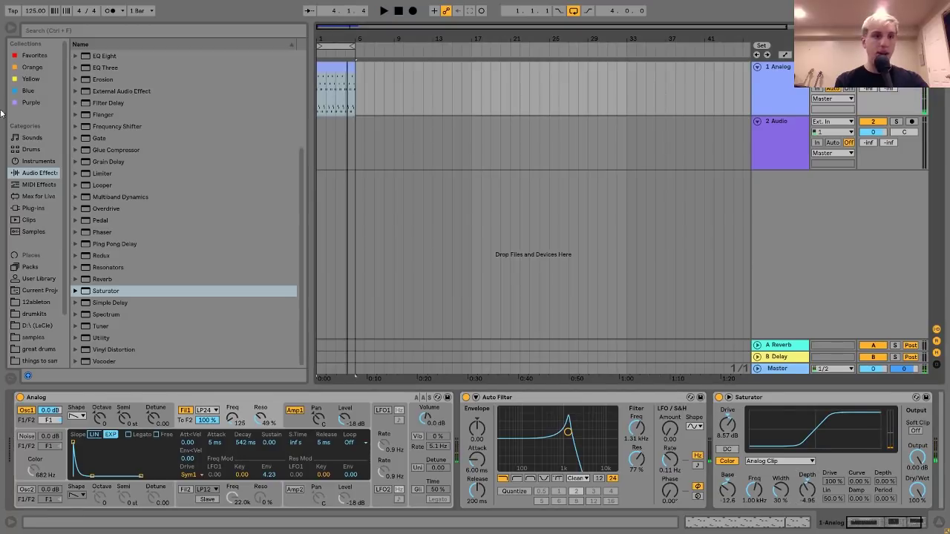
Step: Find Cassette Noise 1.wav in the LO FI HOUSE SOUNDZ samples folder and place it at the start of the audio track
scroll(36, 253, "down", 3)
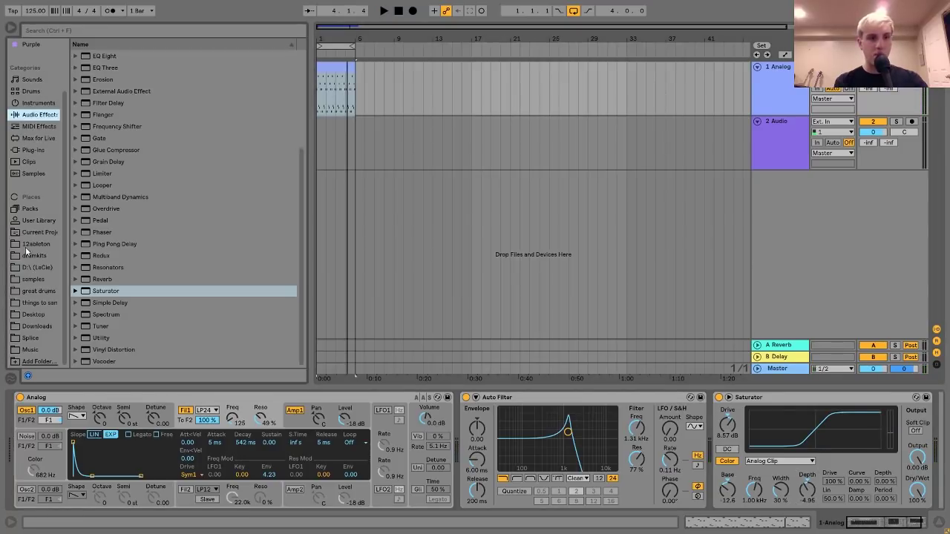
left_click(32, 279)
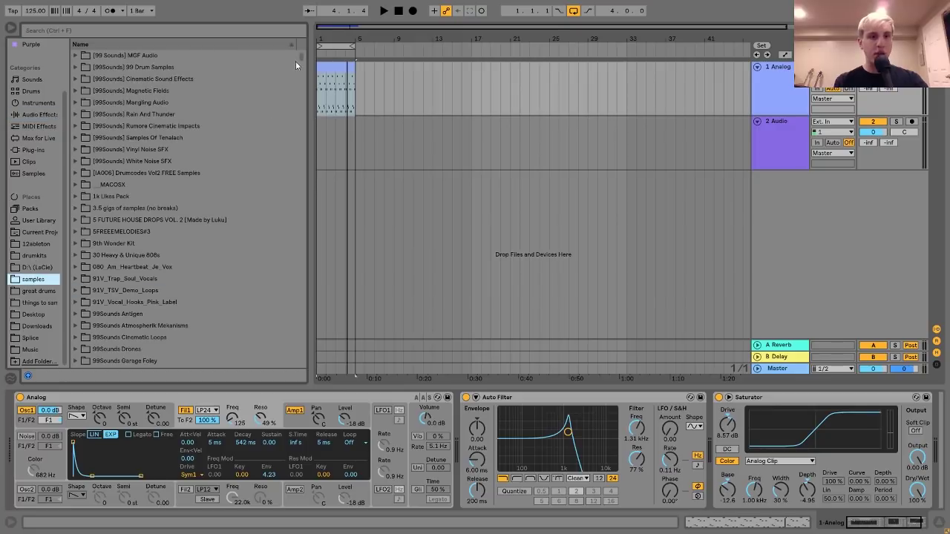
left_click_drag(300, 56, 290, 135)
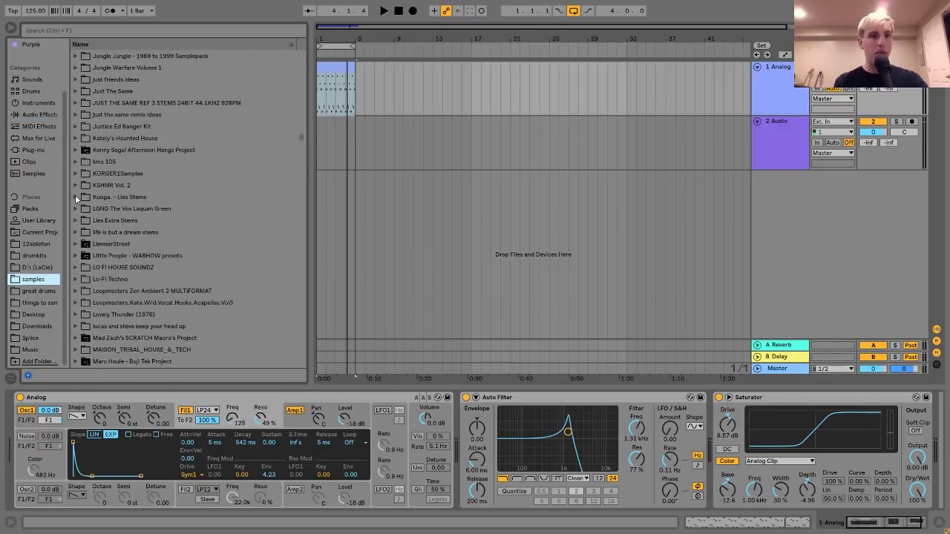
left_click(77, 267)
left_click(84, 234)
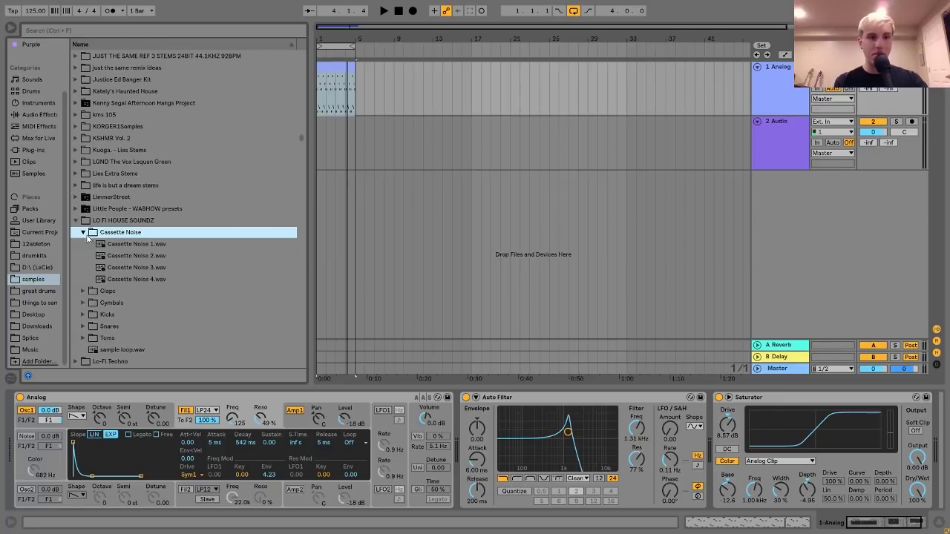
left_click_drag(111, 244, 359, 128)
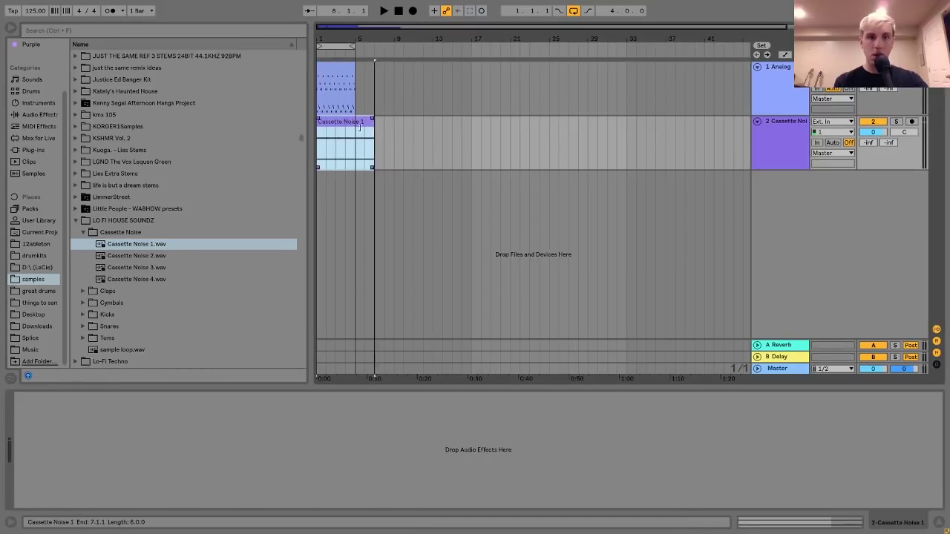
Step: Turn off warping for the Cassette Noise 1 clip and return to the track's device view
double_click(355, 128)
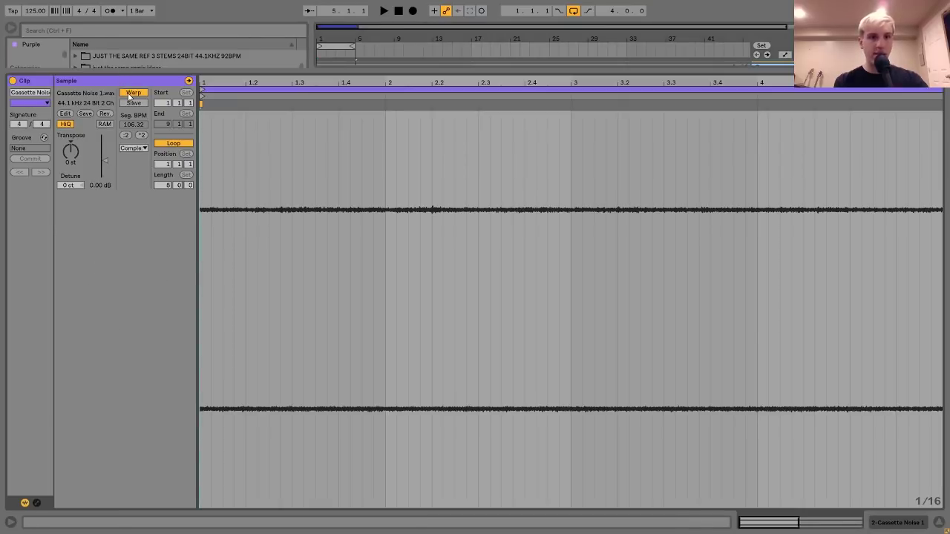
left_click(130, 94)
left_click(903, 526)
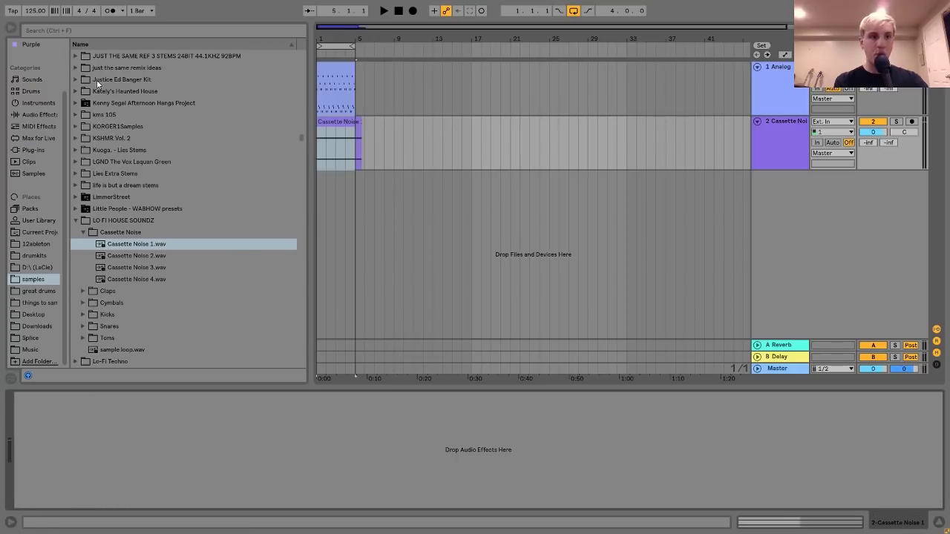
Step: Add EQ Eight to the cassette noise track with band 1 as a low cut at 2.03 kHz and band 8 as a high cut at 5.50 kHz, Q 2.02
left_click(18, 116)
left_click_drag(102, 63, 83, 501)
left_click(69, 496)
key("space")
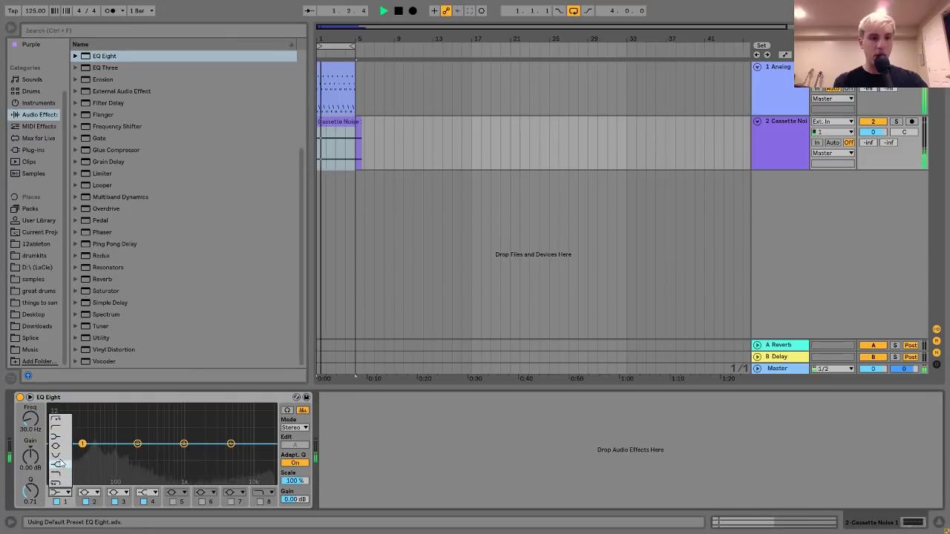
left_click_drag(30, 420, 30, 374)
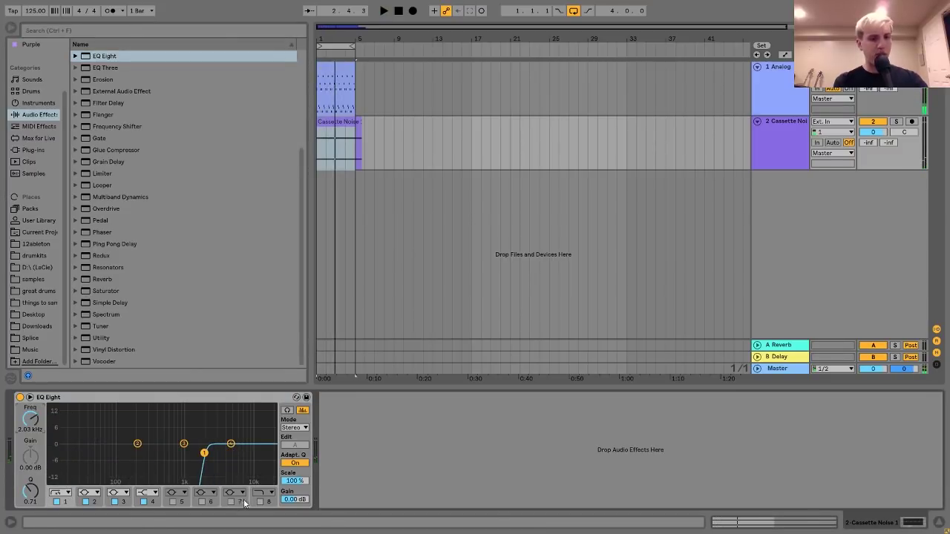
left_click(260, 503)
mouse_move(267, 452)
left_mouse_down()
mouse_move(246, 432)
mouse_move(233, 440)
left_mouse_up()
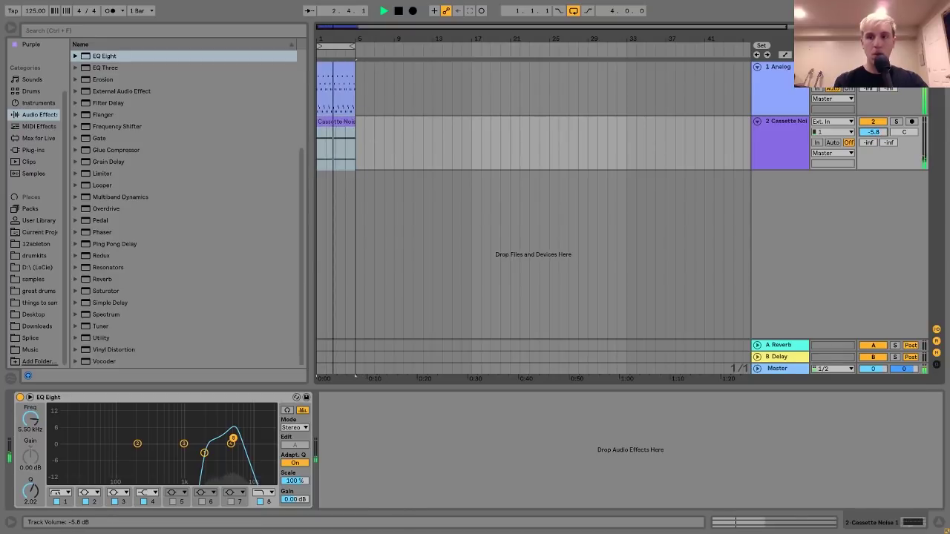
Step: Lower the cassette noise track's volume to about -11.8 dB
key("Tab")
key("Tab")
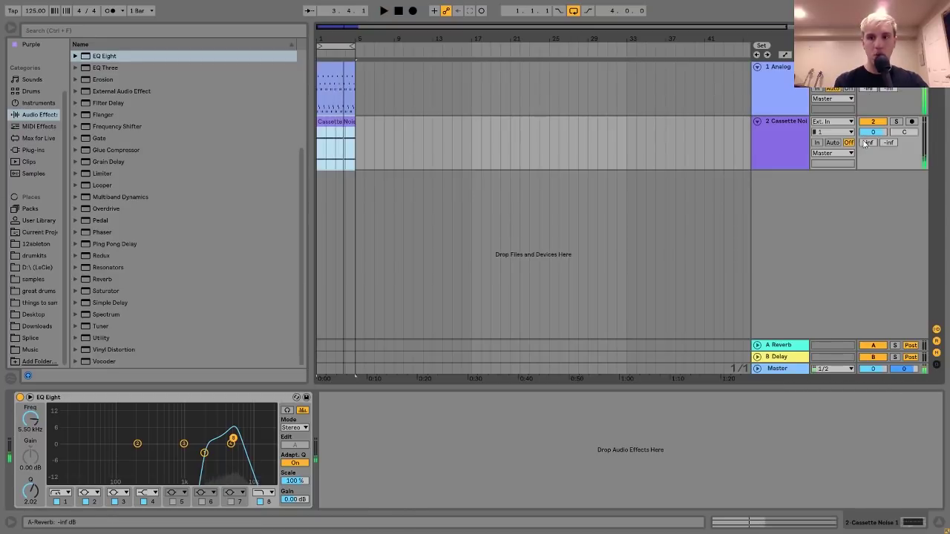
left_click(863, 133)
left_click(792, 126)
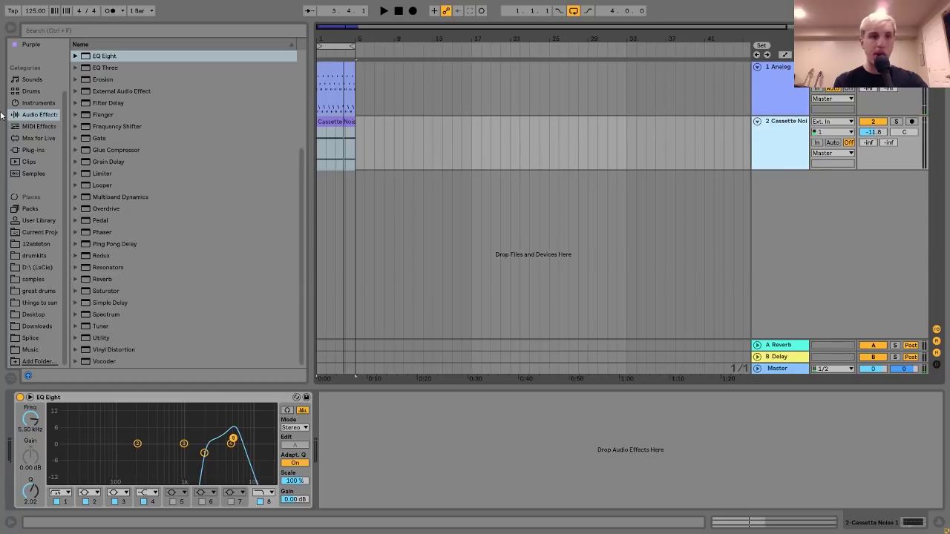
Step: Load the 909 Core Kit onto a new MIDI track and create an empty four-bar clip at its start
left_click(23, 93)
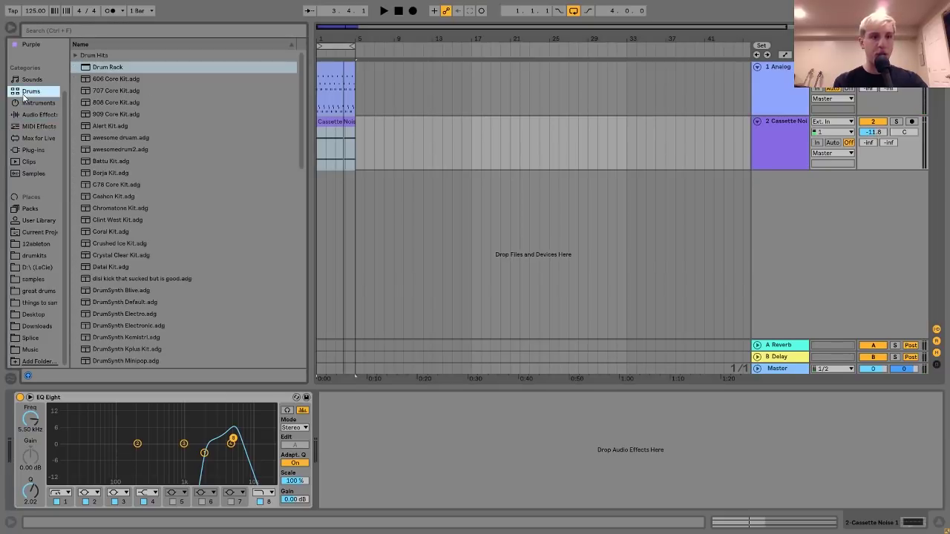
mouse_move(107, 105)
left_mouse_down()
mouse_move(179, 144)
mouse_move(114, 121)
left_mouse_up()
left_click(105, 116)
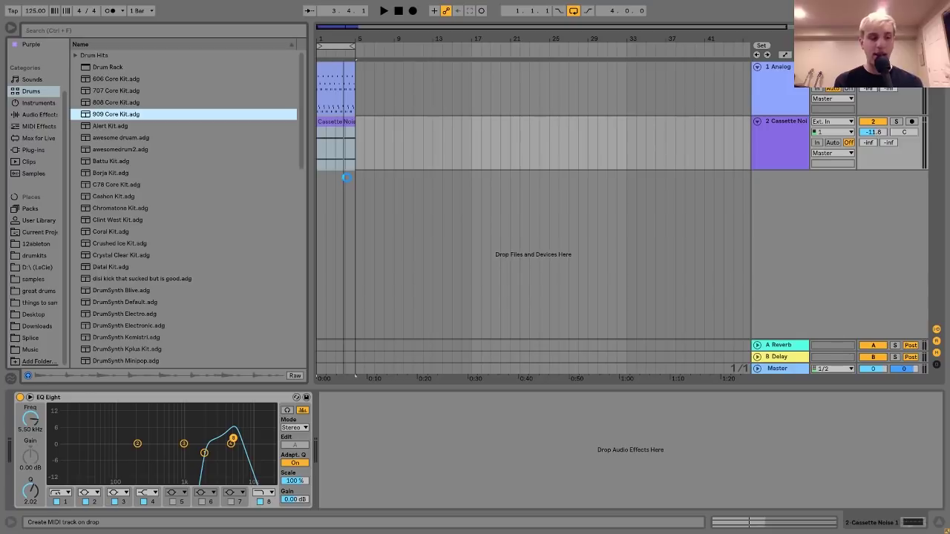
left_click_drag(345, 177, 313, 179)
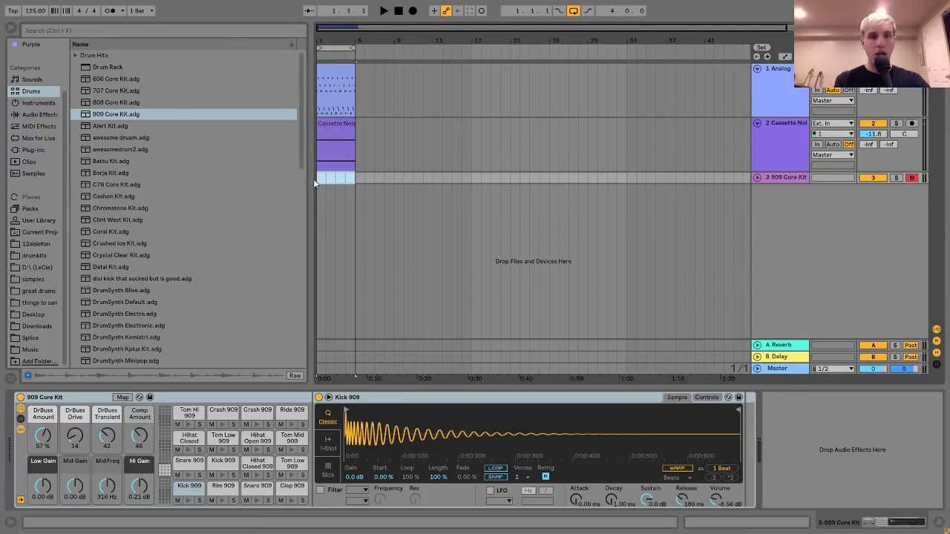
key("ctrl+shift+m")
Step: Fill the drum clip with one-beat Kick 909 notes on every beat of all four bars
left_click_drag(218, 341, 256, 341)
key("ctrl+d")
key("ctrl+d")
key("ctrl+d")
key("ctrl+d")
key("ctrl+d")
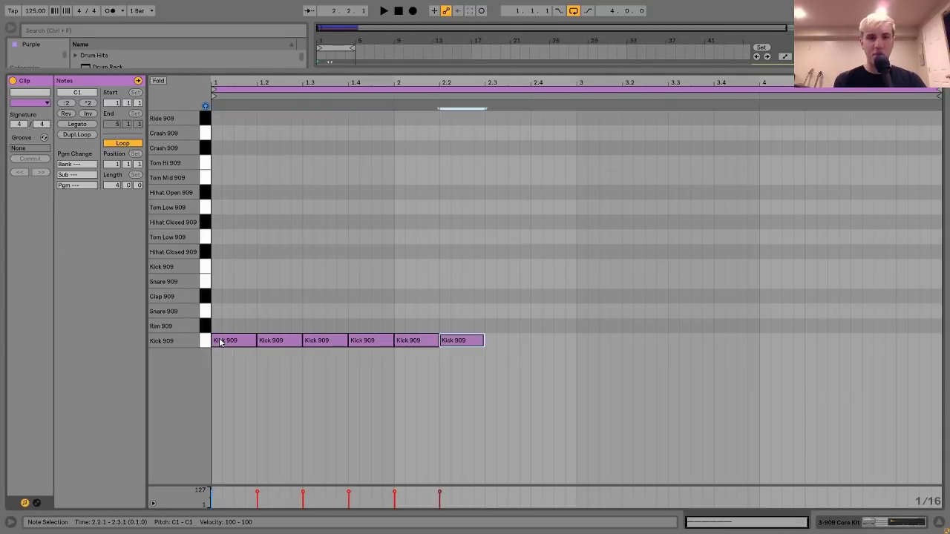
key("ctrl+d")
key("ctrl+d")
key("ctrl+d")
key("ctrl+z")
key("ctrl+a")
key("ctrl+d")
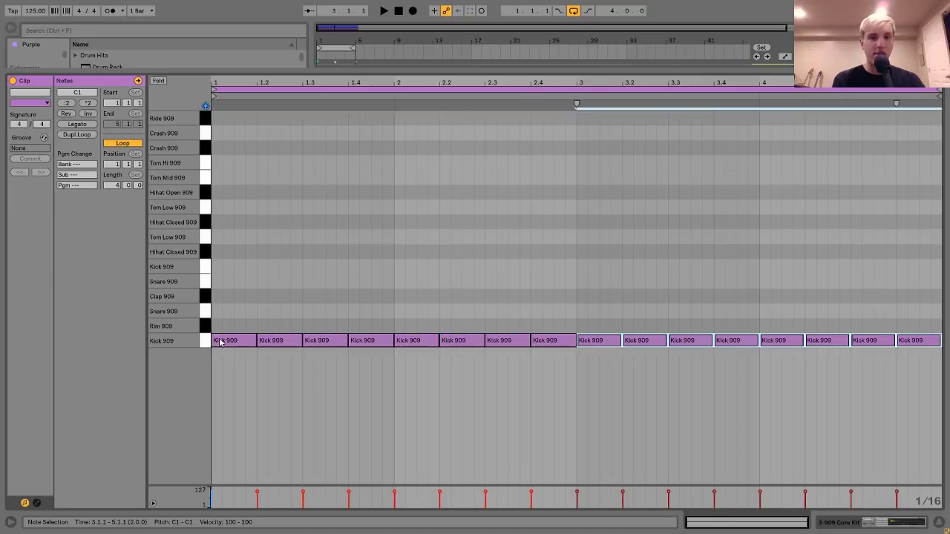
key("ctrl+a")
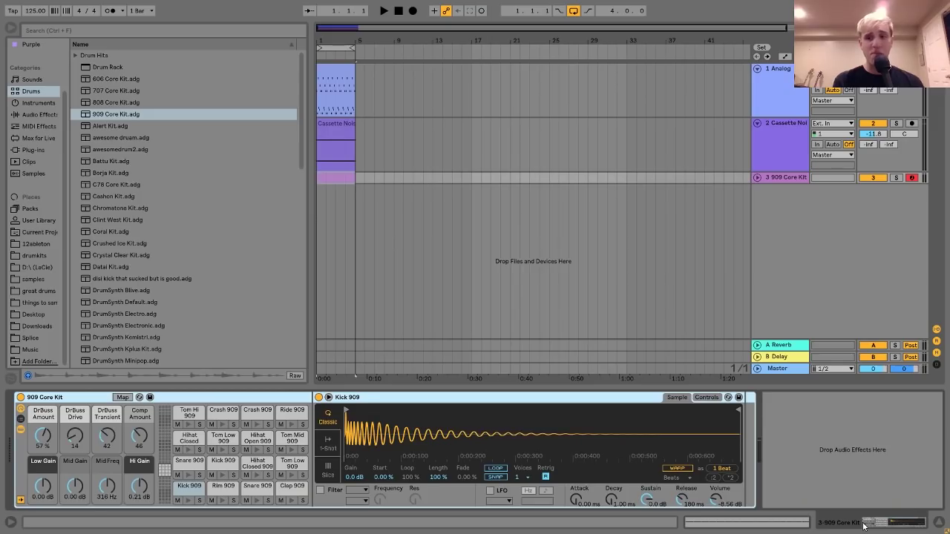
Step: Unfold the 909 Core Kit track and lower its volume to -2.2 dB and the cassette noise track's to -13.4 dB
left_click(756, 178)
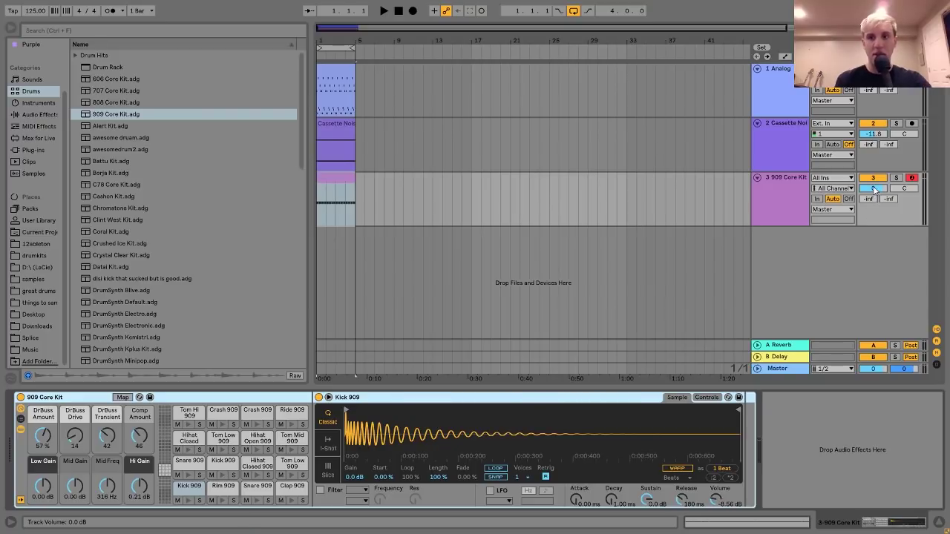
key("space")
left_click_drag(874, 190, 874, 185)
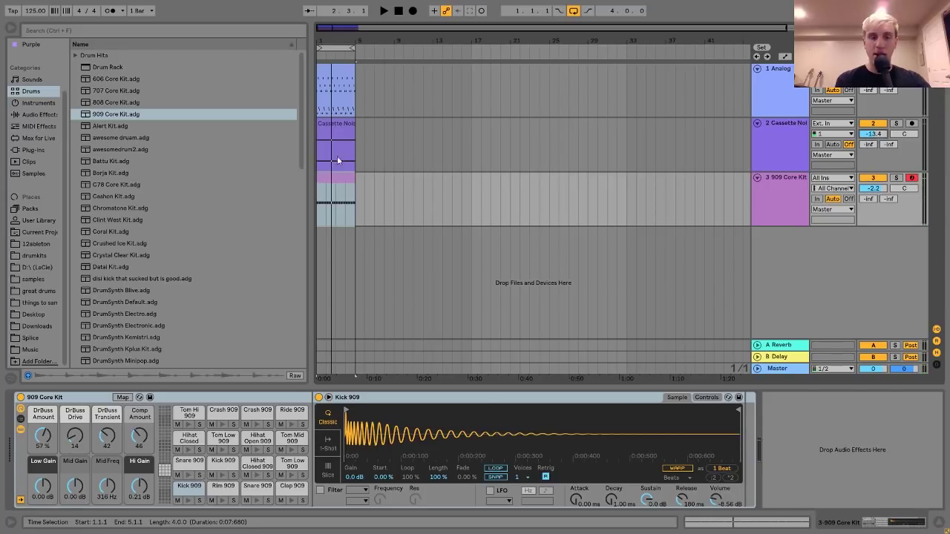
Step: Transpose the Kick 909 sample to -4 st in its sampler controls and audition it
double_click(329, 184)
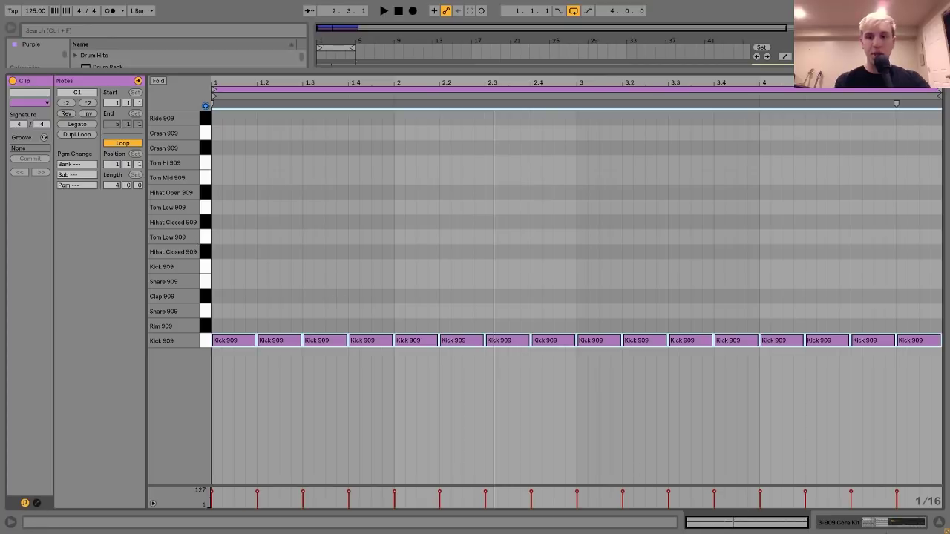
key("shift+Tab")
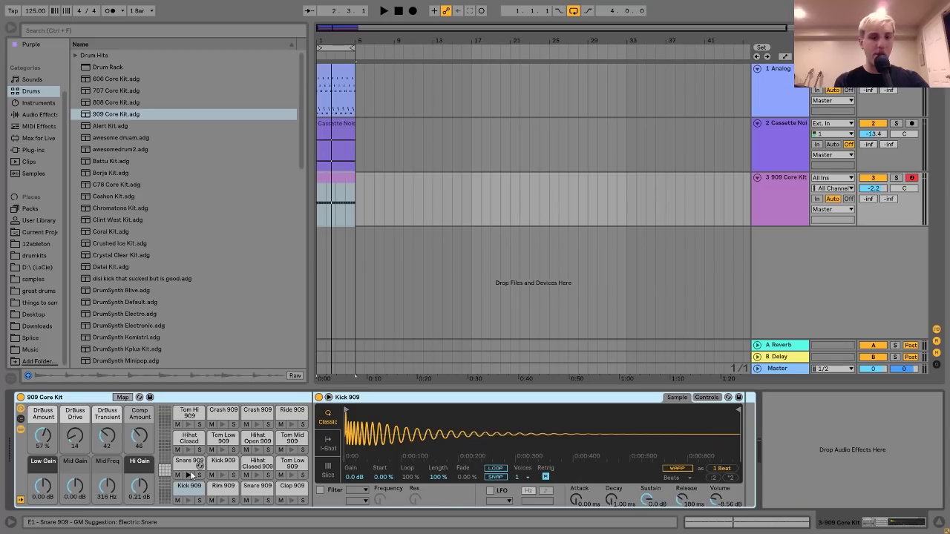
left_click(708, 399)
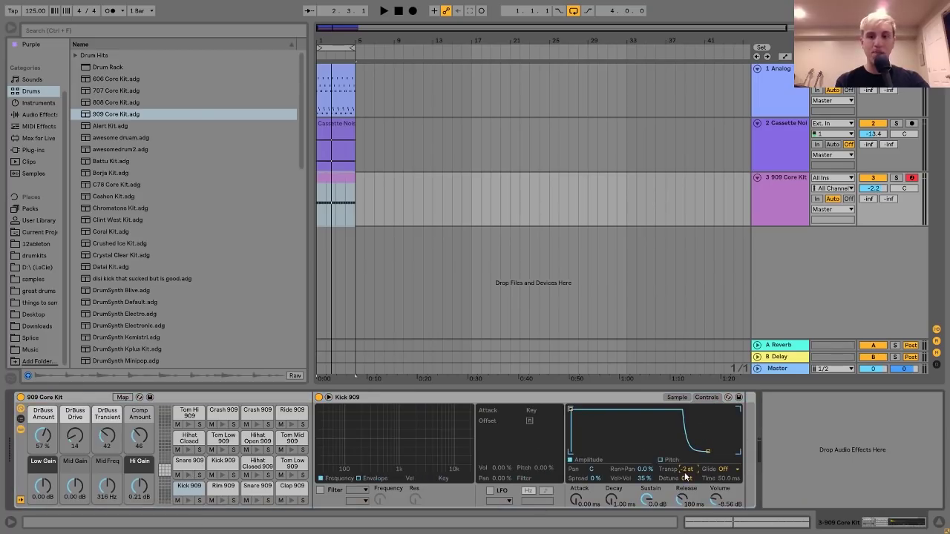
key("Down")
key("Down")
key("space")
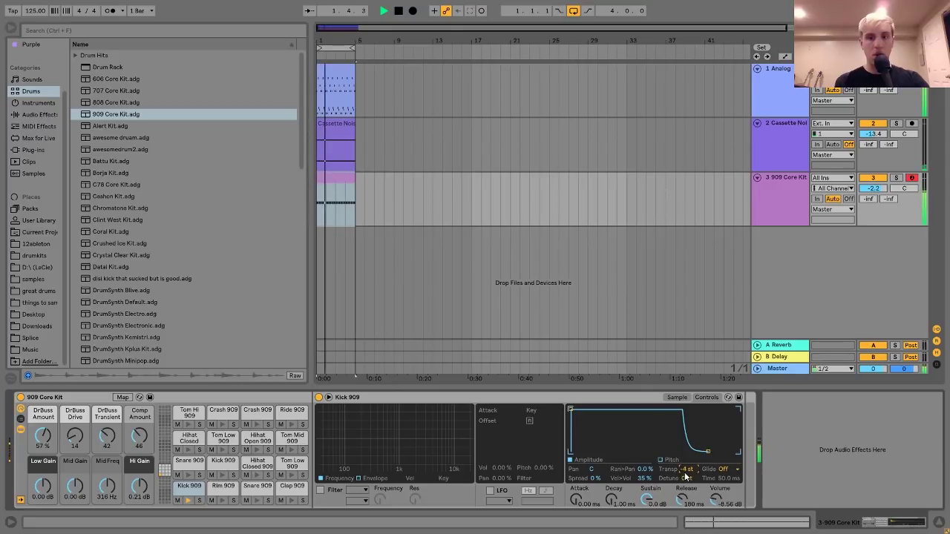
key("space")
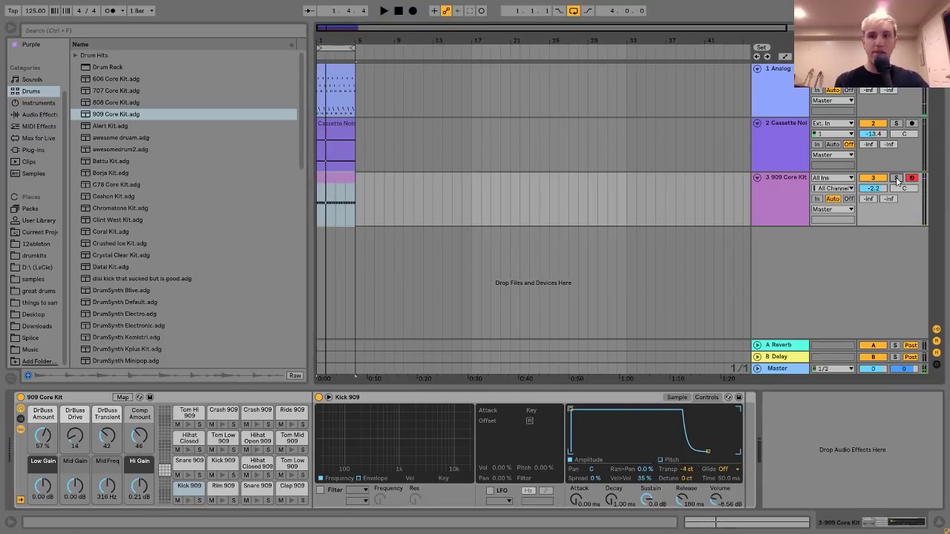
Step: Solo the 909 Core Kit track and add a low-pass Auto Filter at 5.01 kHz with 59 % resonance
left_click(28, 115)
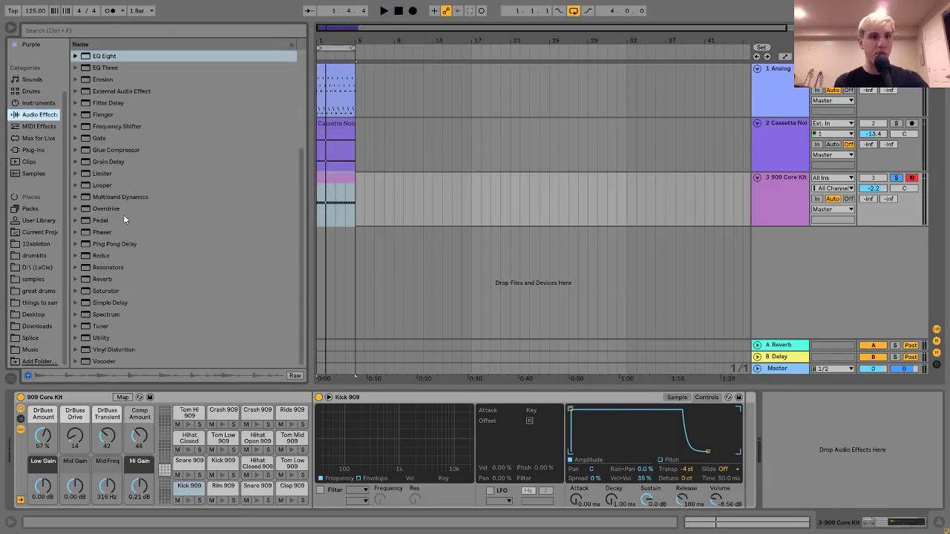
scroll(130, 171, "up", 5)
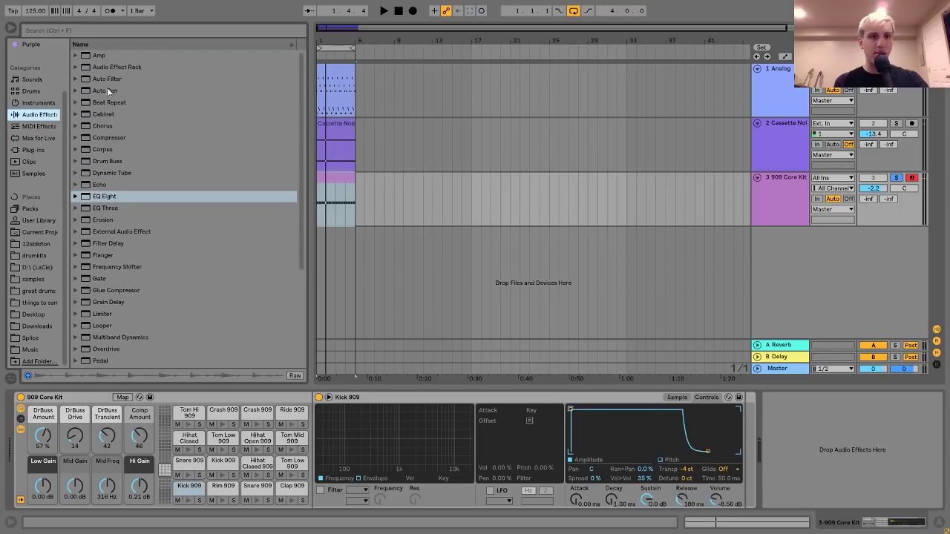
double_click(107, 79)
left_click_drag(838, 464, 814, 441)
key("space")
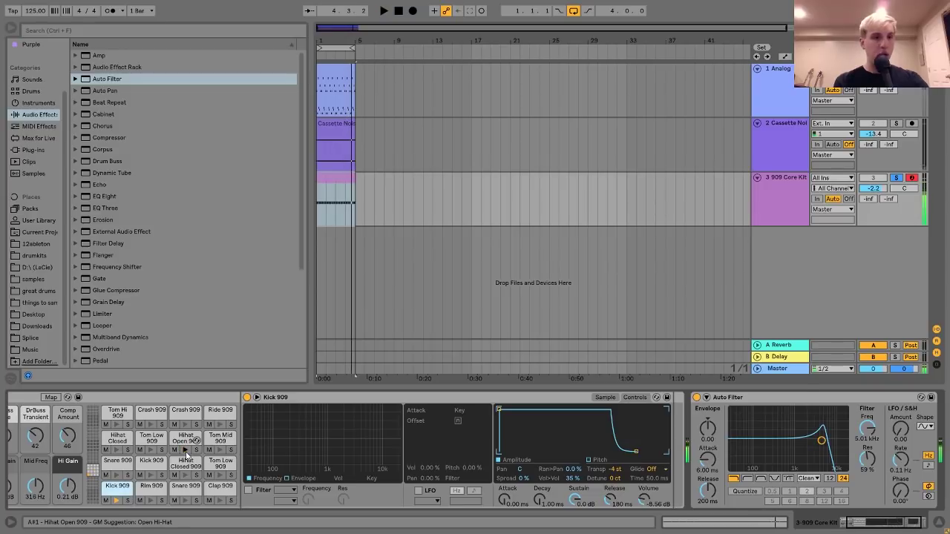
Step: Add a Saturator to the drum track with Drive 3.43 dB, Base 6.86, color frequency 243 Hz and Depth -10.5
scroll(230, 314, "down", 4)
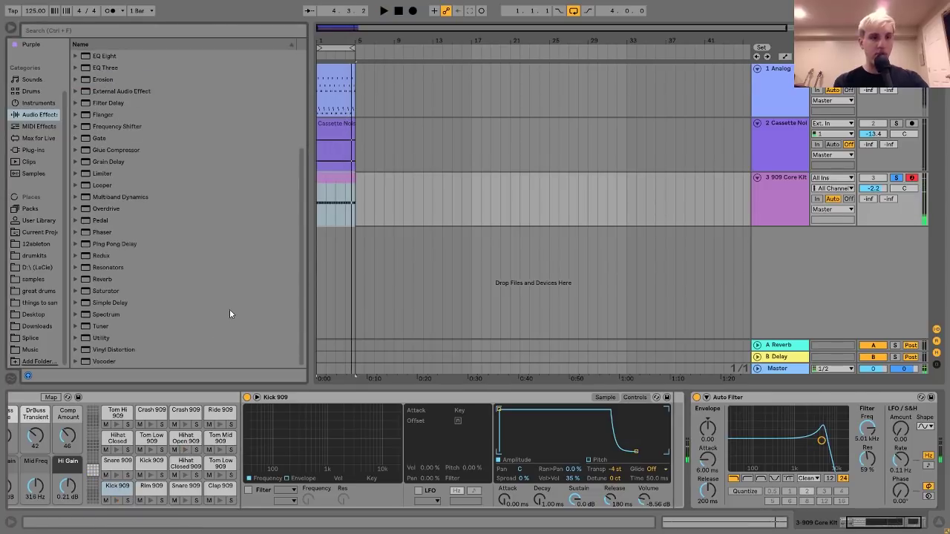
double_click(103, 292)
left_click(734, 397)
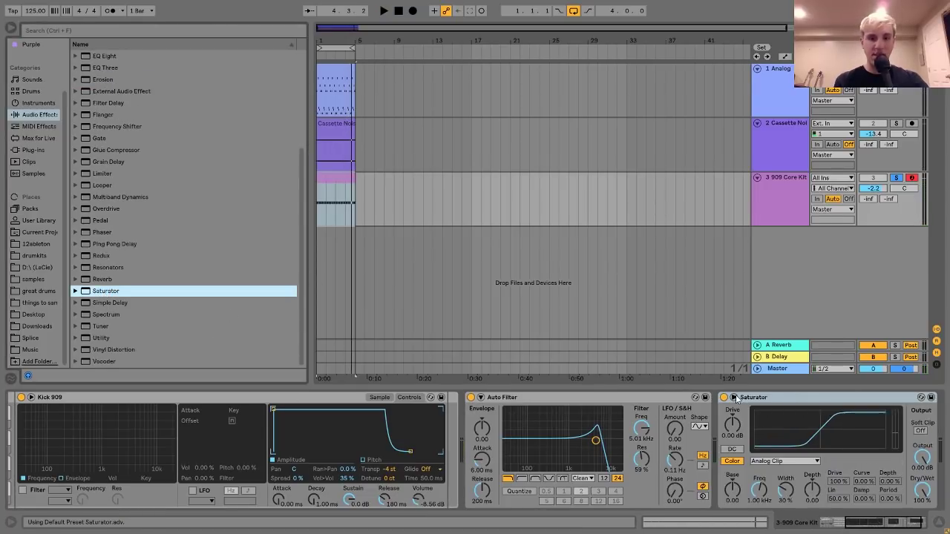
key("space")
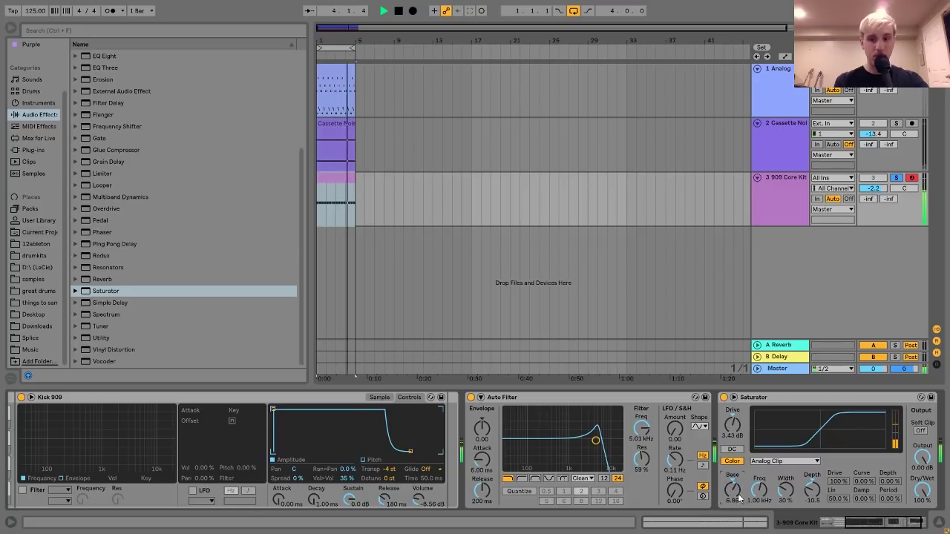
left_click_drag(764, 495, 765, 520)
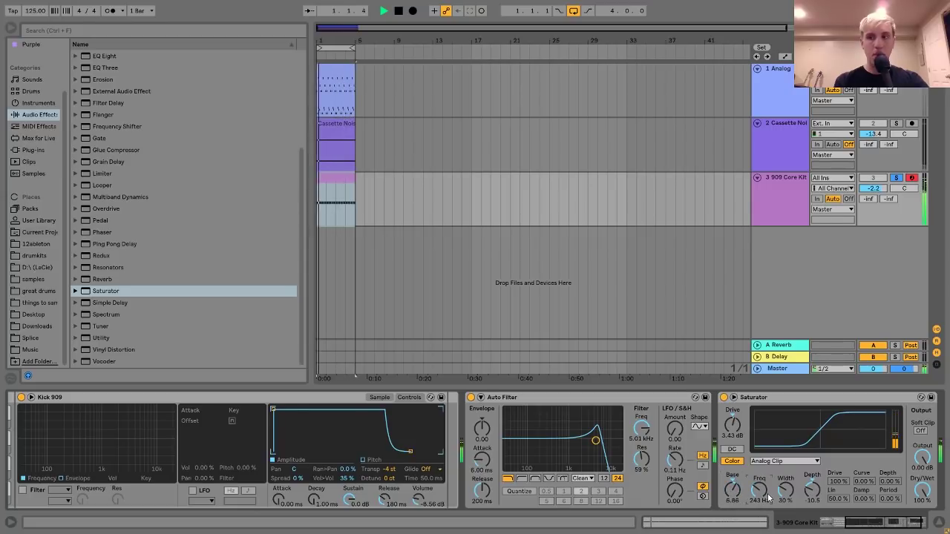
key("space")
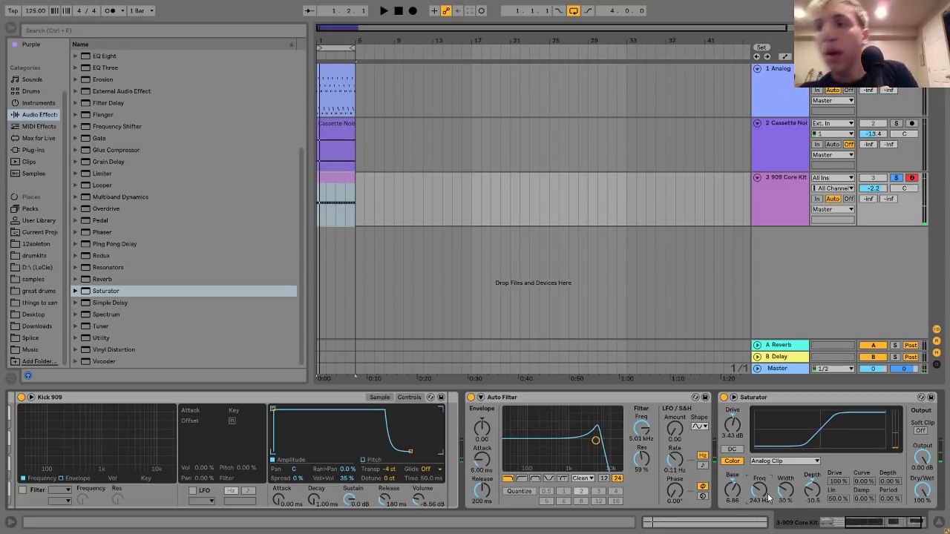
key("space")
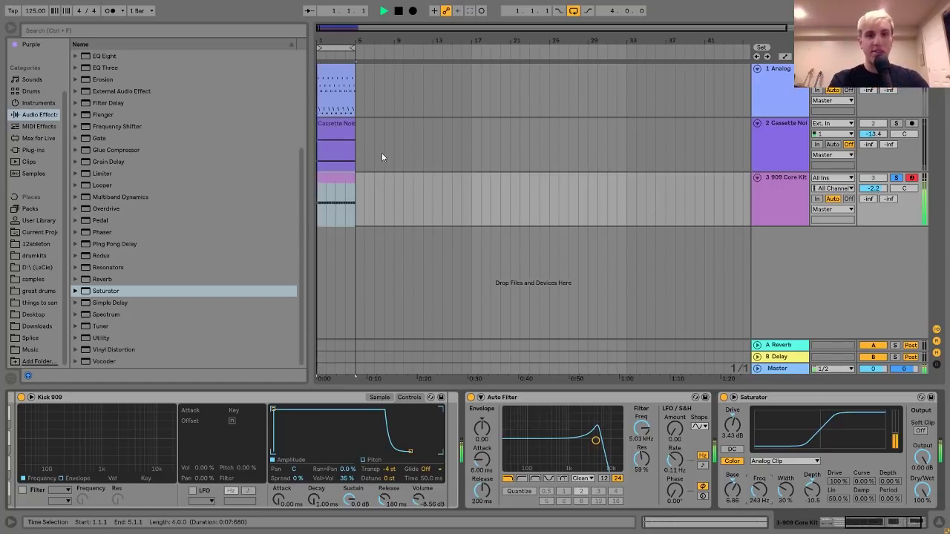
key("space")
Step: Program a one-beat hi-hat pattern in the drum clip: sixteenth-note Hihat Closed 909 hits, with Hihat Open 909 on the third sixteenth
double_click(333, 177)
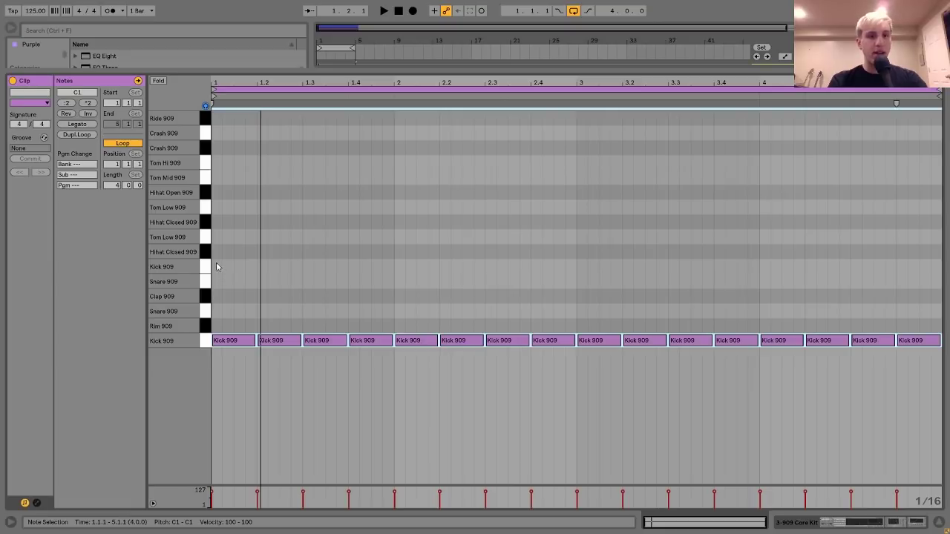
double_click(217, 253)
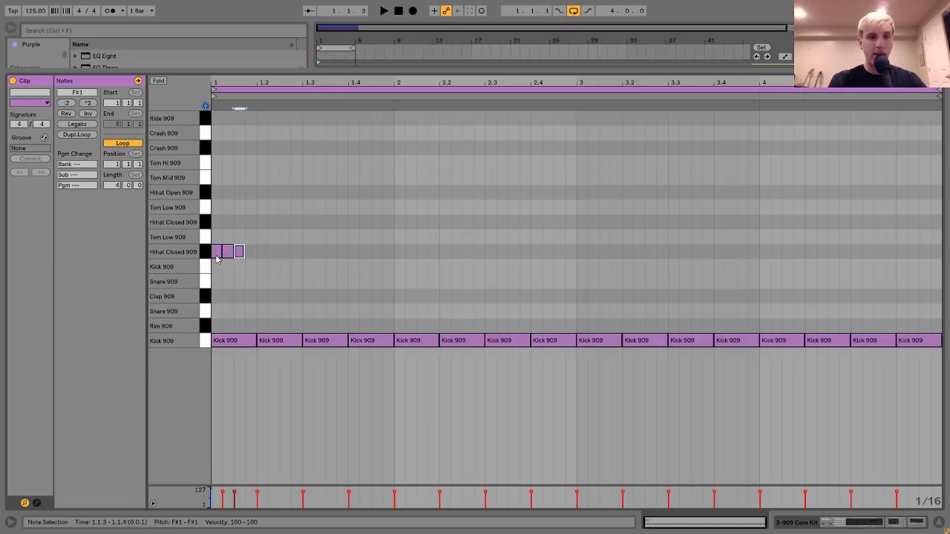
key("Up")
key("Up")
key("Up")
key("Up")
key("ctrl+d")
key("Down")
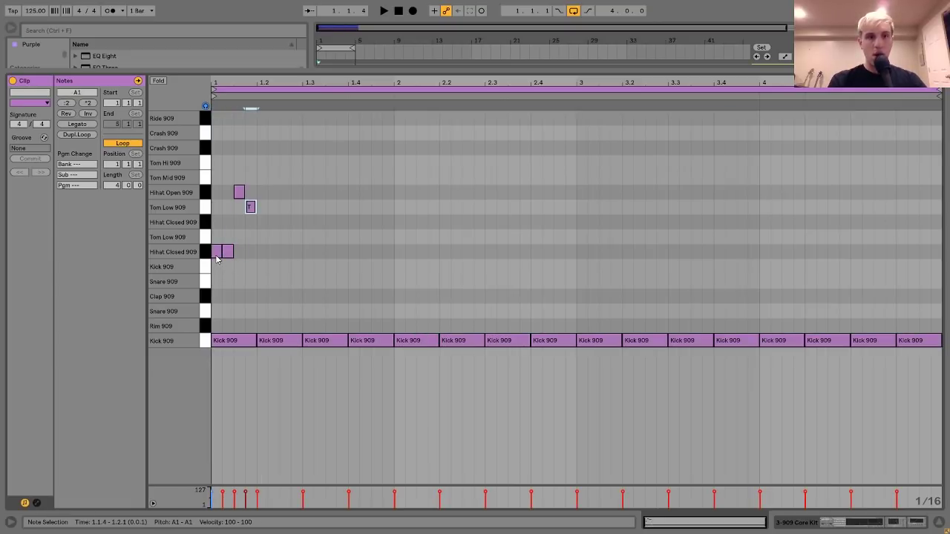
key("Down")
key("Down")
key("Down")
Step: Repeat the one-beat hi-hat pattern across all four bars of the drum clip and play it back
left_click_drag(217, 273, 252, 172)
key("ctrl+d")
key("ctrl+d")
key("ctrl+d")
key("ctrl+d")
key("ctrl+d")
key("ctrl+d")
key("ctrl+d")
key("ctrl+d")
key("ctrl+d")
key("ctrl+d")
key("ctrl+d")
key("ctrl+d")
key("ctrl+d")
key("ctrl+d")
key("ctrl+d")
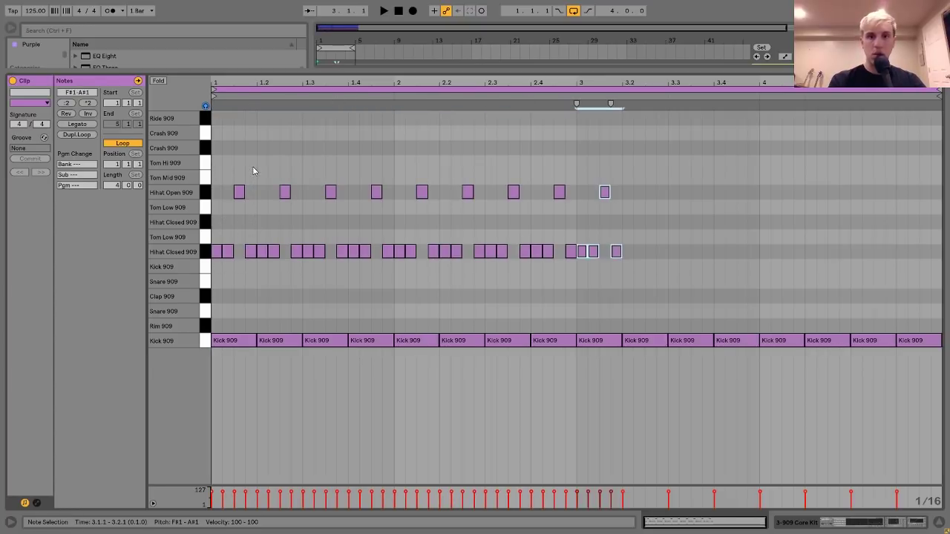
key("space")
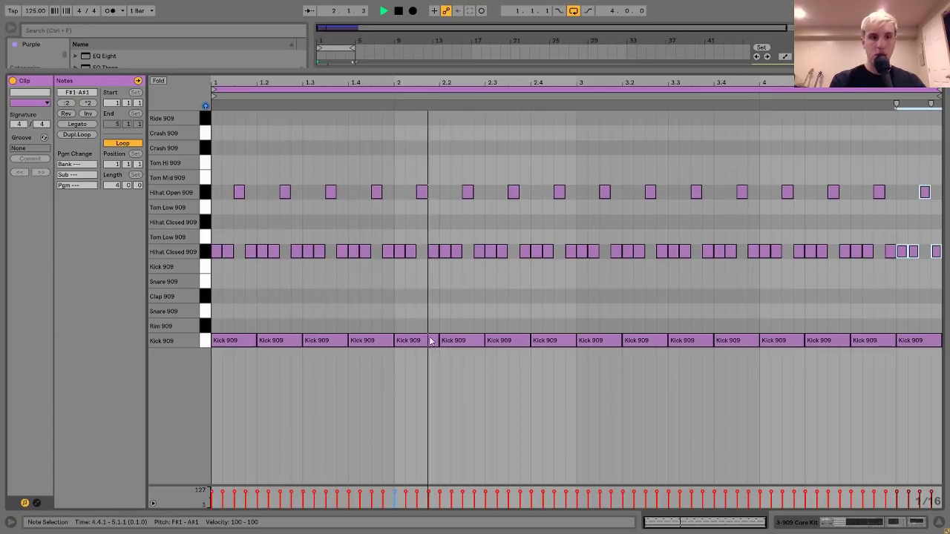
Step: Set the Kick 909 volume to -7.56 dB and lower the 909 Core Kit track's volume to -5.7 dB
left_click(876, 524)
key("space")
scroll(244, 420, "up", 5)
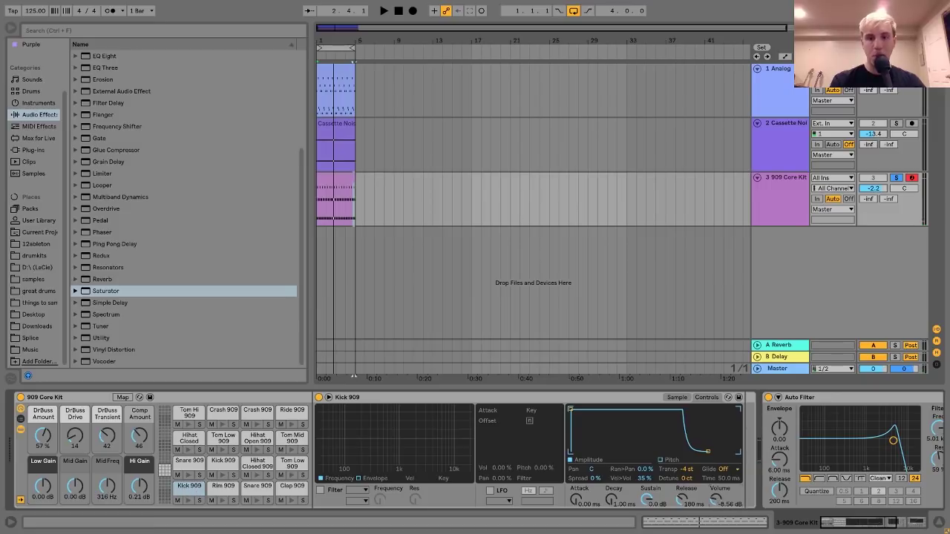
key("space")
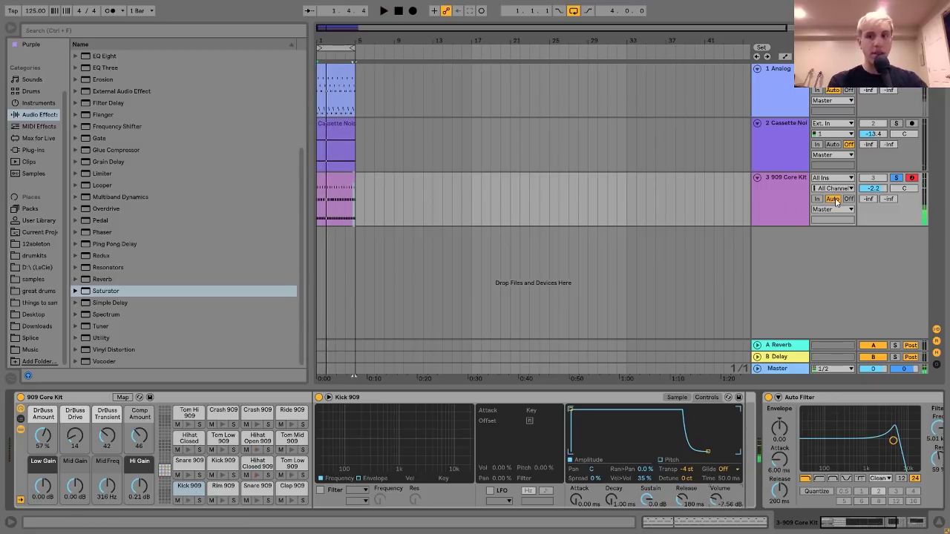
left_click_drag(873, 188, 873, 186)
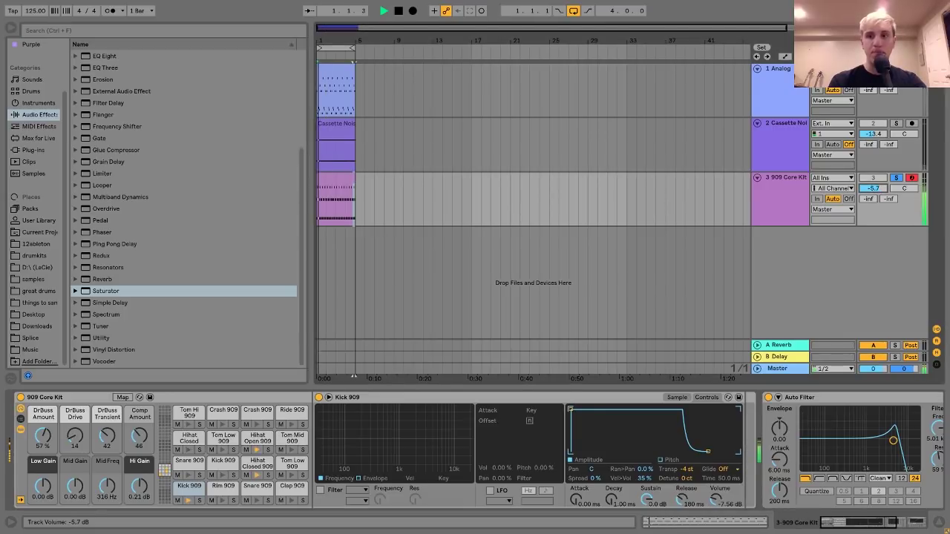
Step: Add one-beat Clap 909 notes on beats 2 and 4 of every bar in the drum clip and play it back
double_click(327, 181)
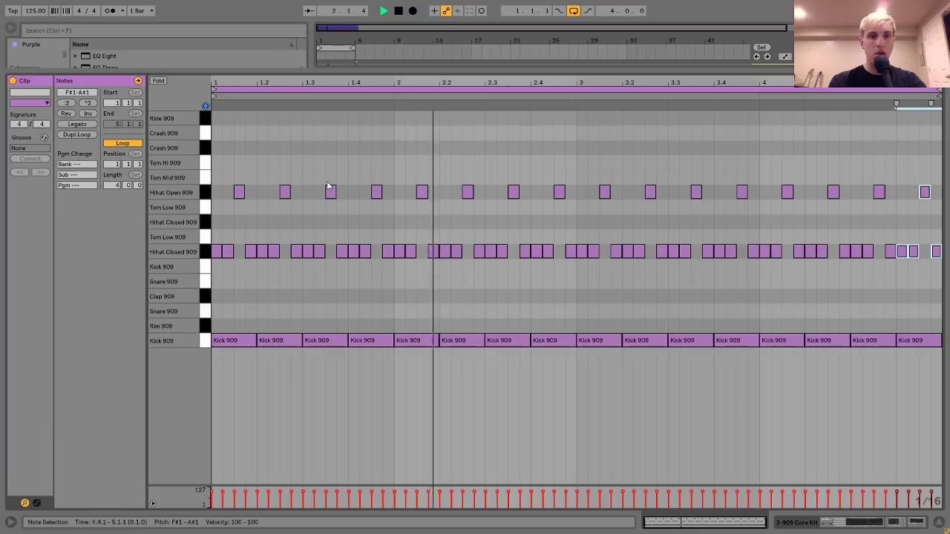
double_click(261, 296)
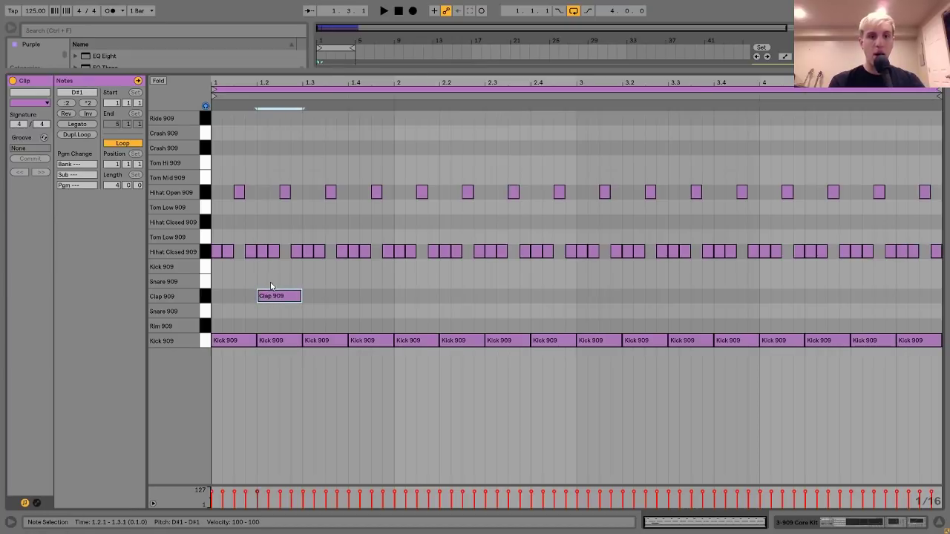
left_click_drag(270, 281, 210, 393)
key("ctrl+d")
key("ctrl+d")
key("ctrl+d")
key("ctrl+d")
key("ctrl+d")
key("ctrl+d")
key("ctrl+d")
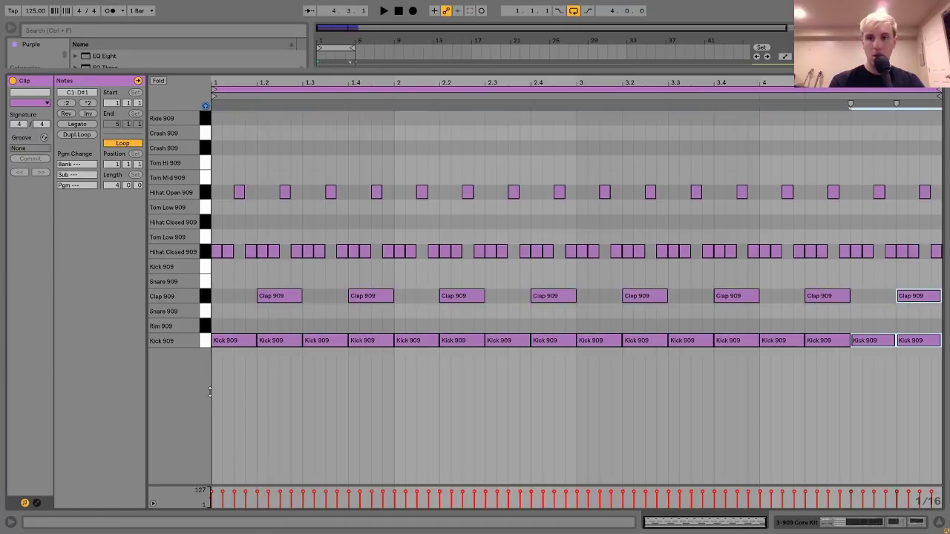
key("space")
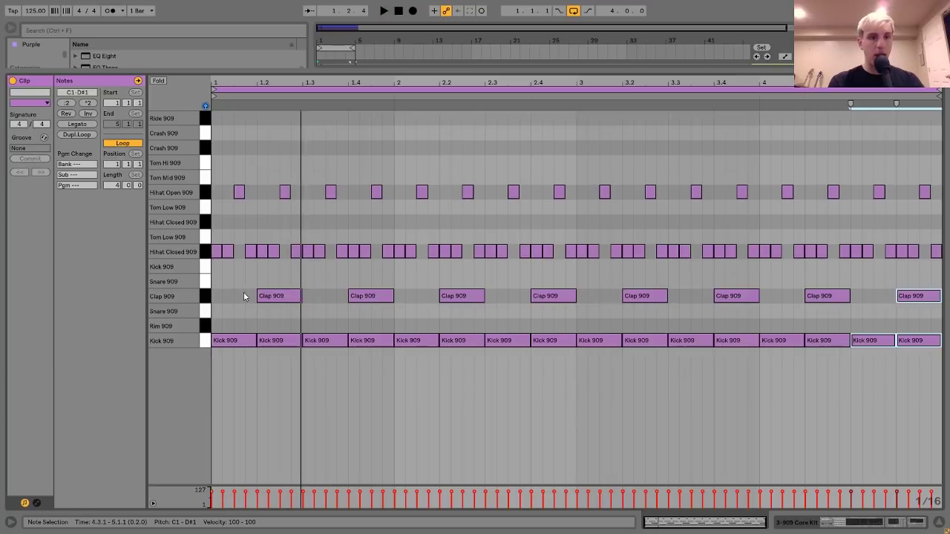
Step: Add eighth-note tom hits in bar 1: Tom Mid 909 at 1.1.4, the upper Tom Low 909 at 1.2.3 and the lower one at 1.3.2
left_click(246, 176)
double_click(252, 177)
key("ctrl+d")
key("Down")
key("Down")
key("Down")
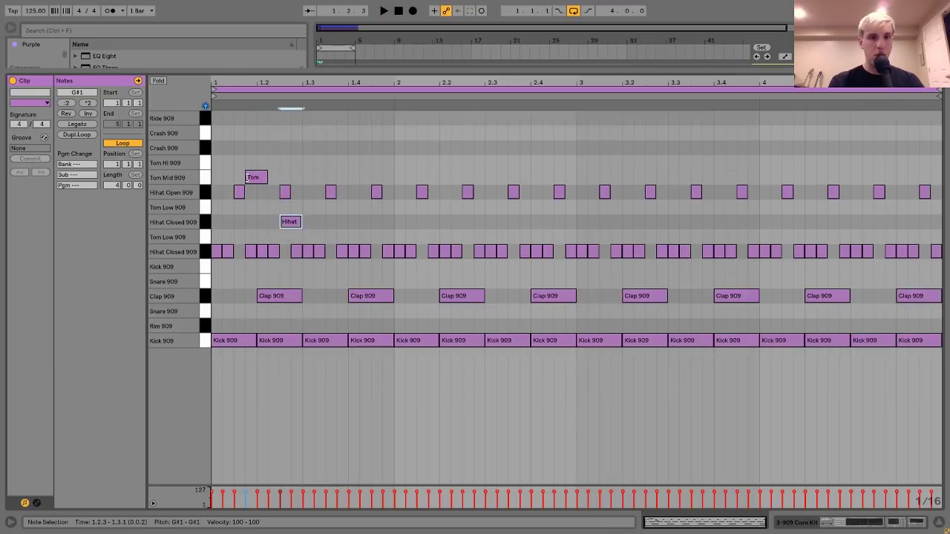
key("Down")
key("Up")
key("Up")
key("ctrl+d")
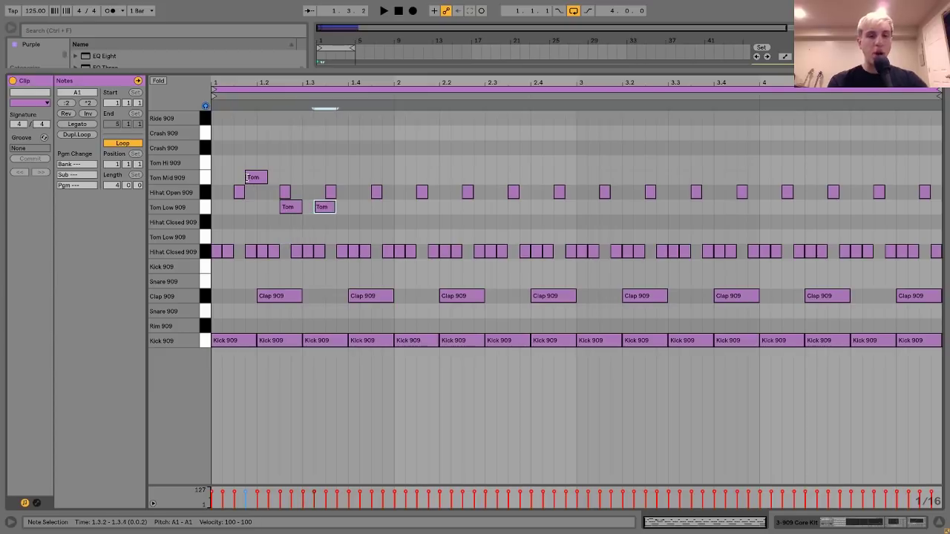
key("Down")
key("Down")
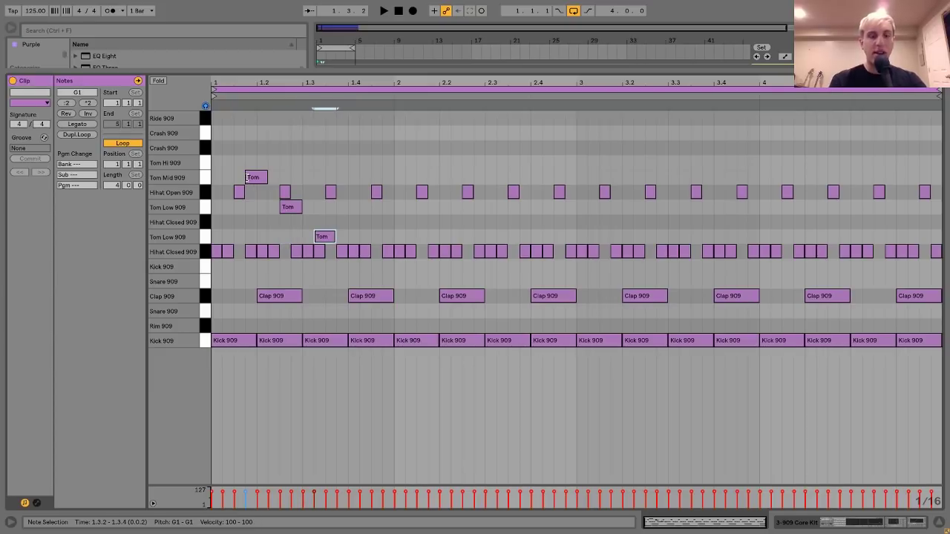
Step: Duplicate the first bar's drum pattern with toms across bars 2 to 4 and play the clip back
left_click_drag(392, 164, 187, 392)
key("ctrl+d")
key("ctrl+d")
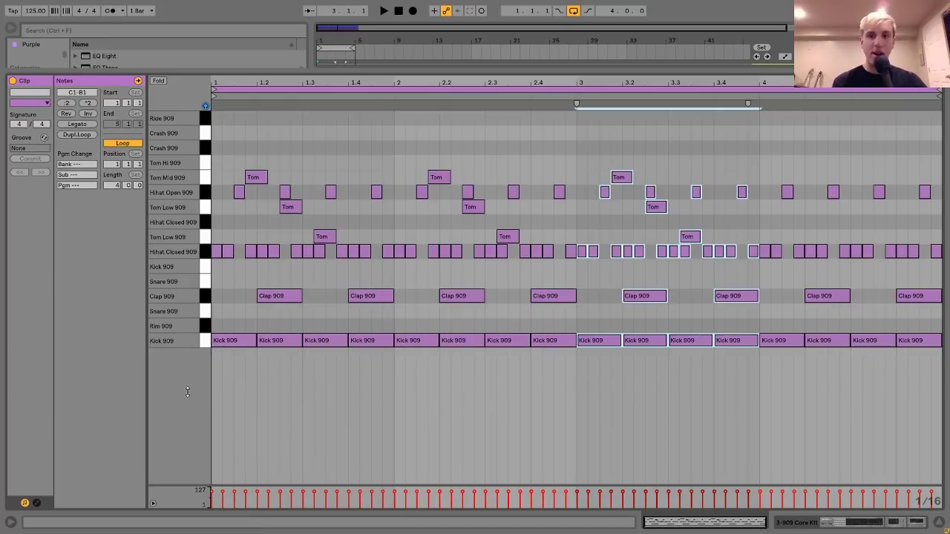
key("ctrl+d")
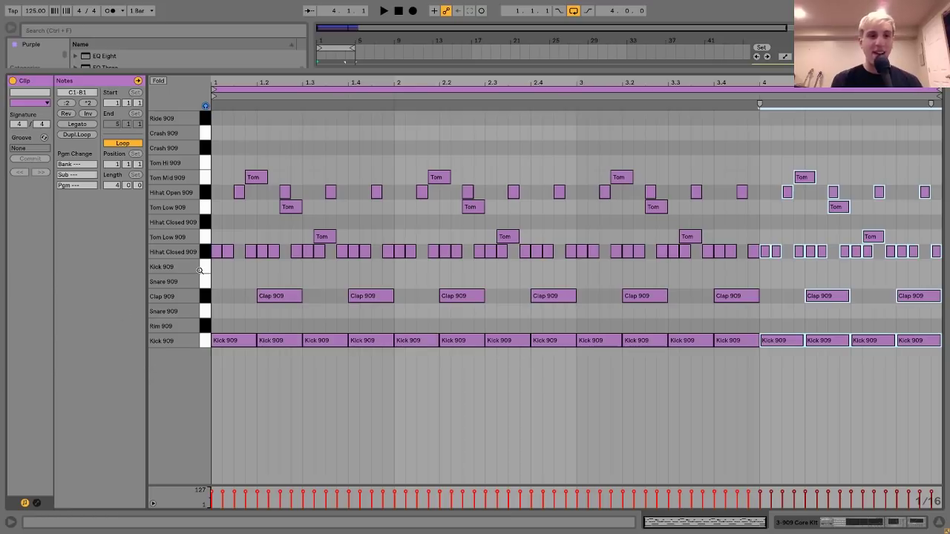
left_click(206, 245)
key("space")
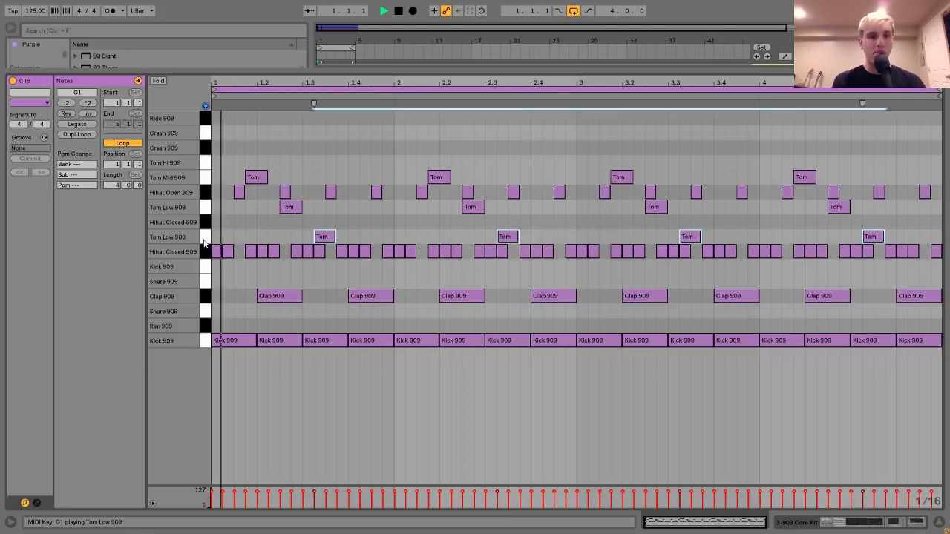
Step: Lower the 909 Core Kit track's volume to -7.5 dB while listening, with the device chain shown
left_click(806, 524)
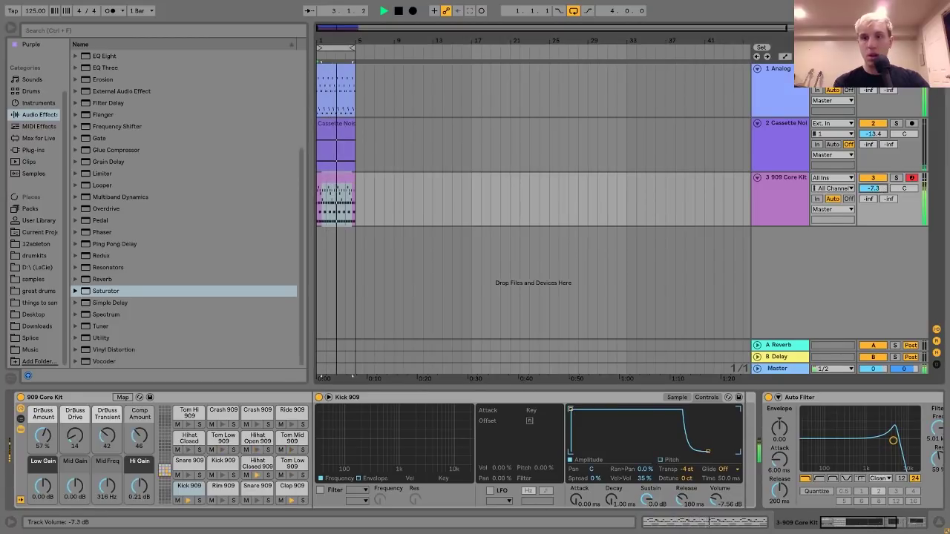
left_click(814, 112)
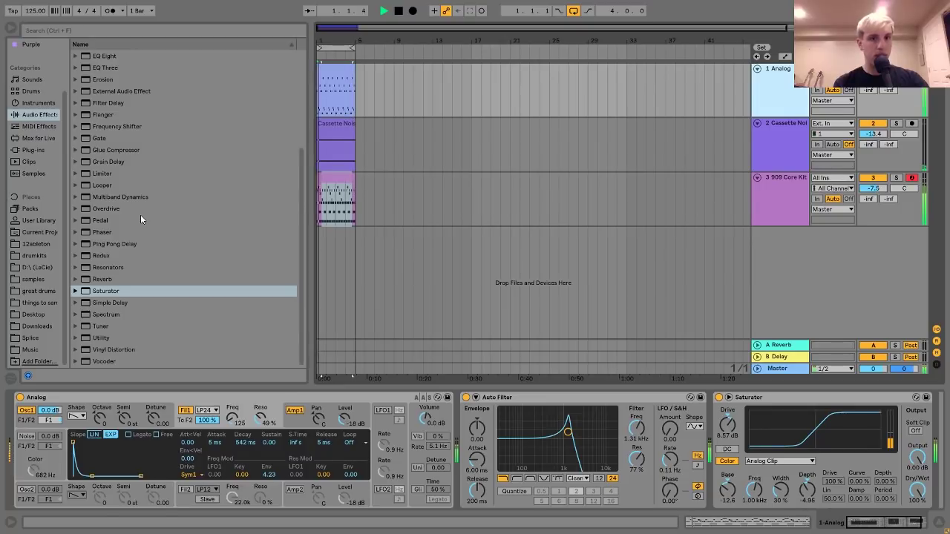
key("space")
Step: Add a Glue Compressor followed by a Saturator to the Master track
scroll(173, 256, "up", 4)
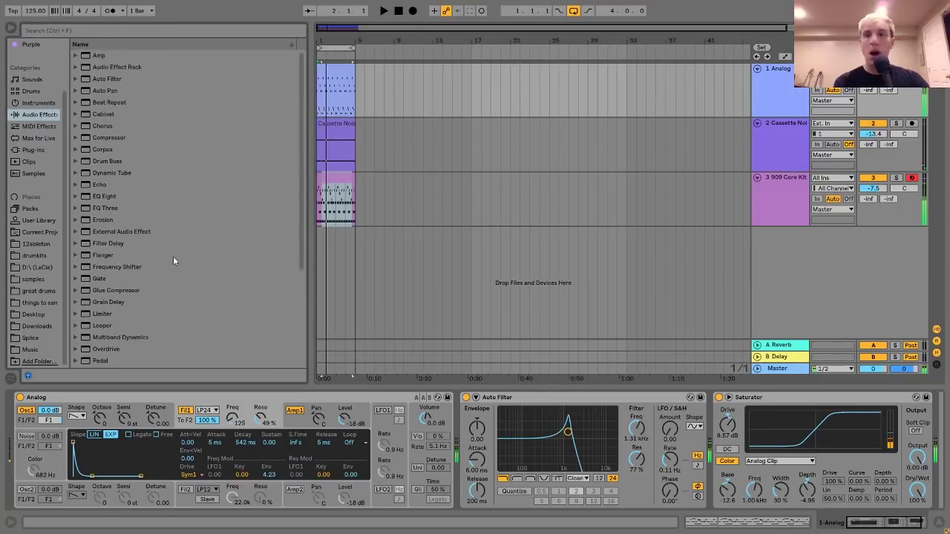
left_click(607, 363)
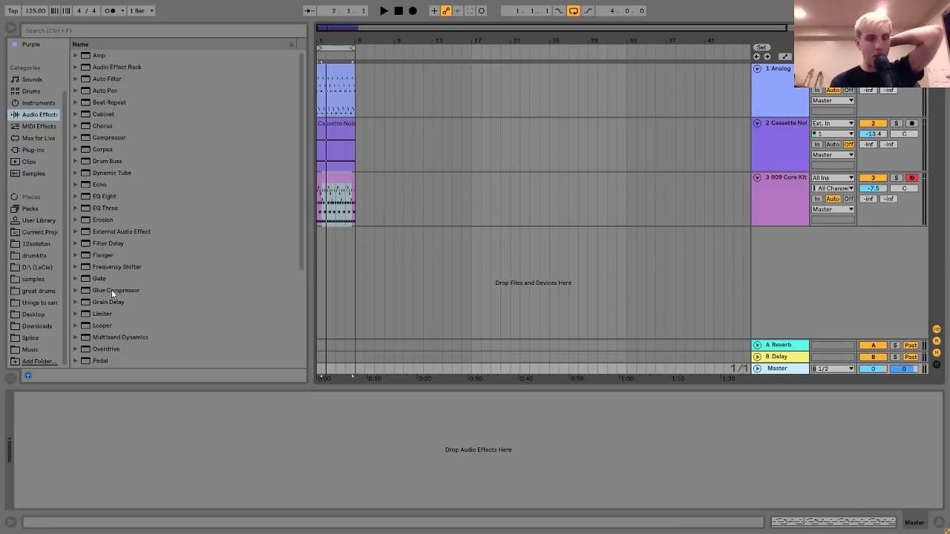
left_click_drag(111, 289, 95, 401)
scroll(145, 316, "down", 1)
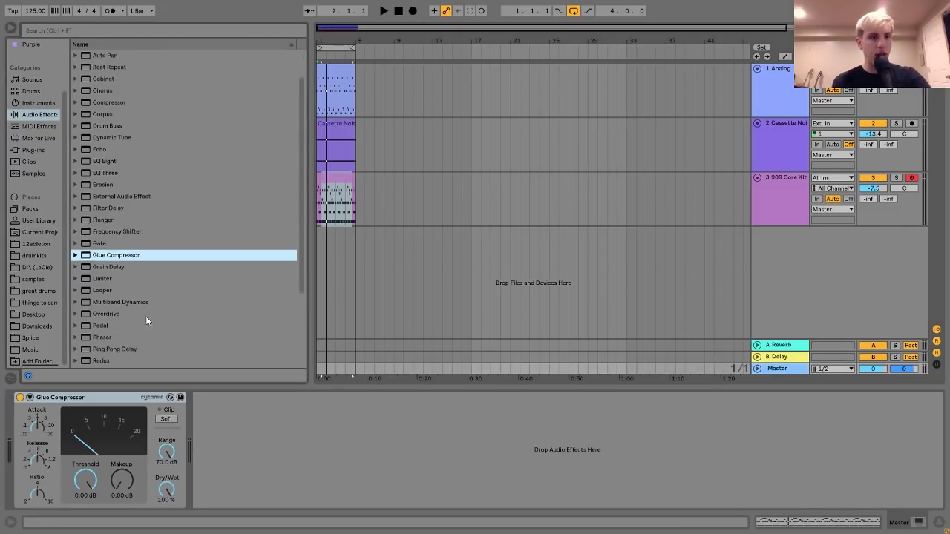
scroll(145, 316, "down", 3)
double_click(108, 291)
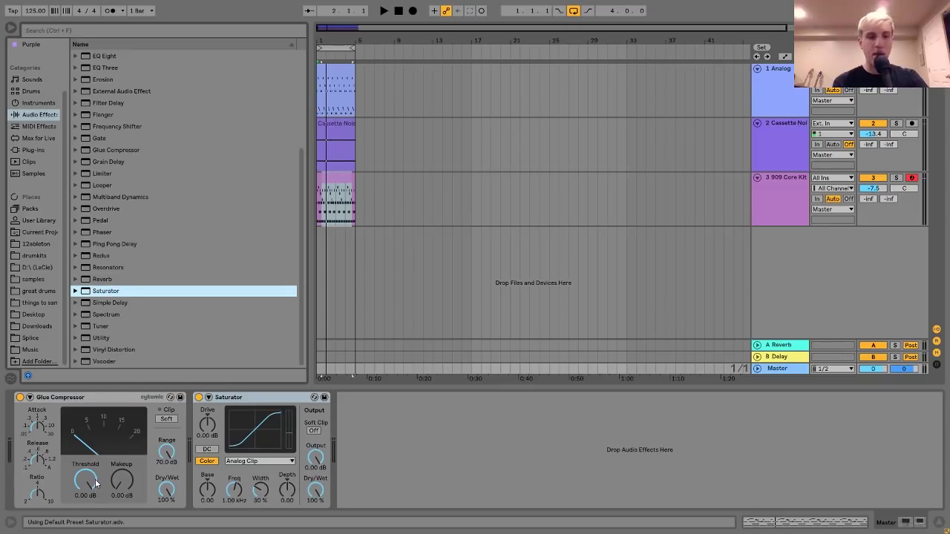
Step: Set the master Glue Compressor's Threshold to -15.9 dB during playback and expand the Saturator's waveshaper display
key("space")
left_click_drag(95, 484, 95, 528)
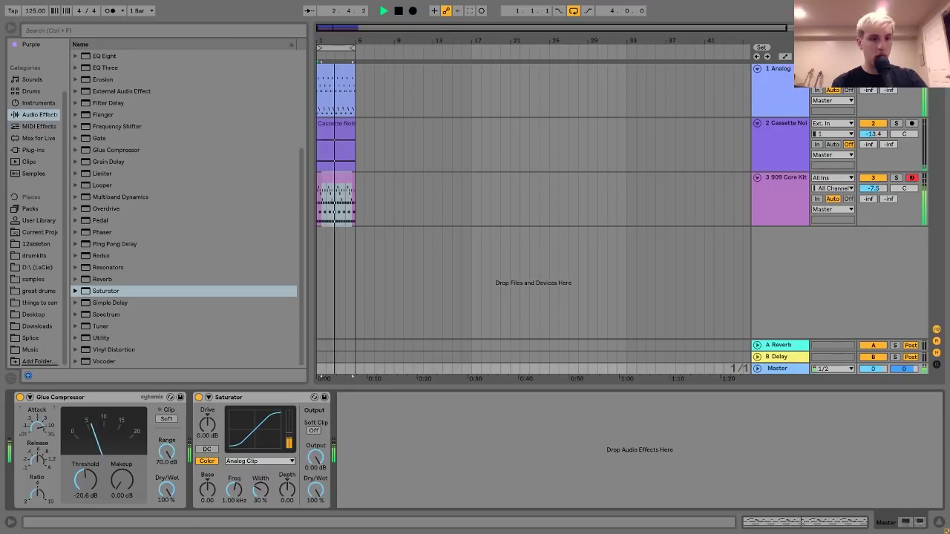
key("space")
left_click(210, 397)
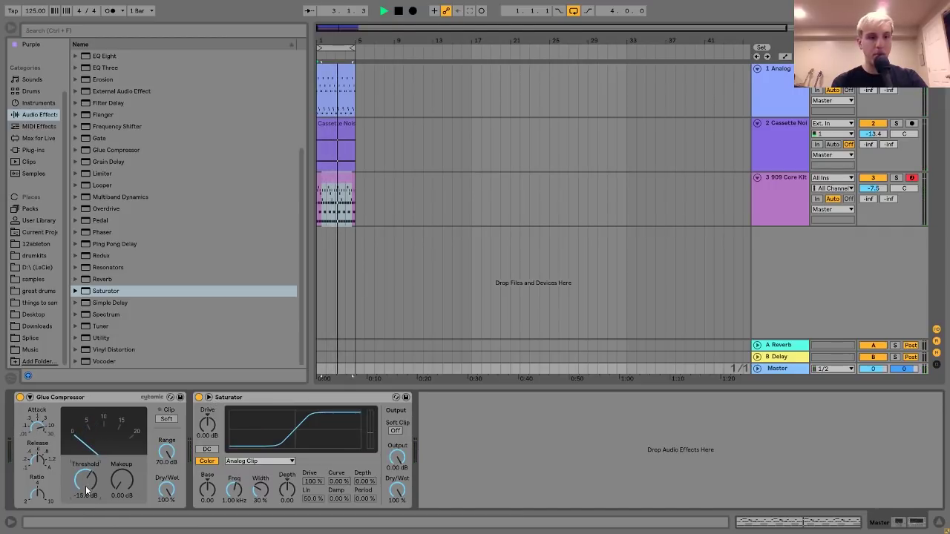
key("space")
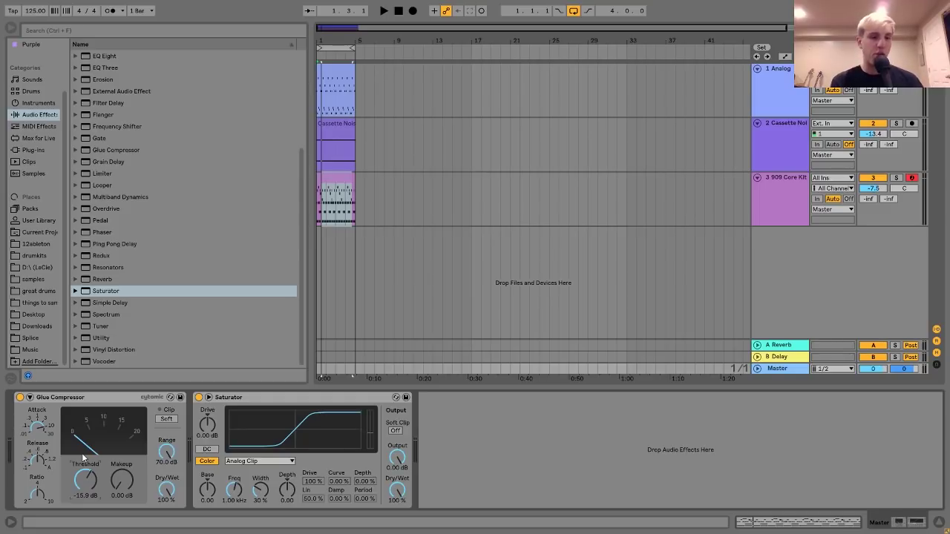
key("space")
left_click_drag(83, 458, 87, 484)
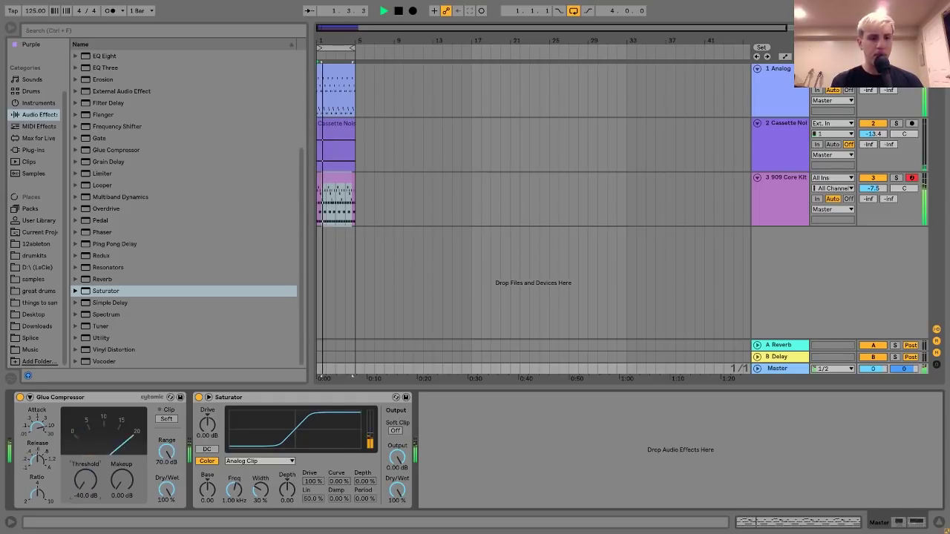
key("ctrl+z")
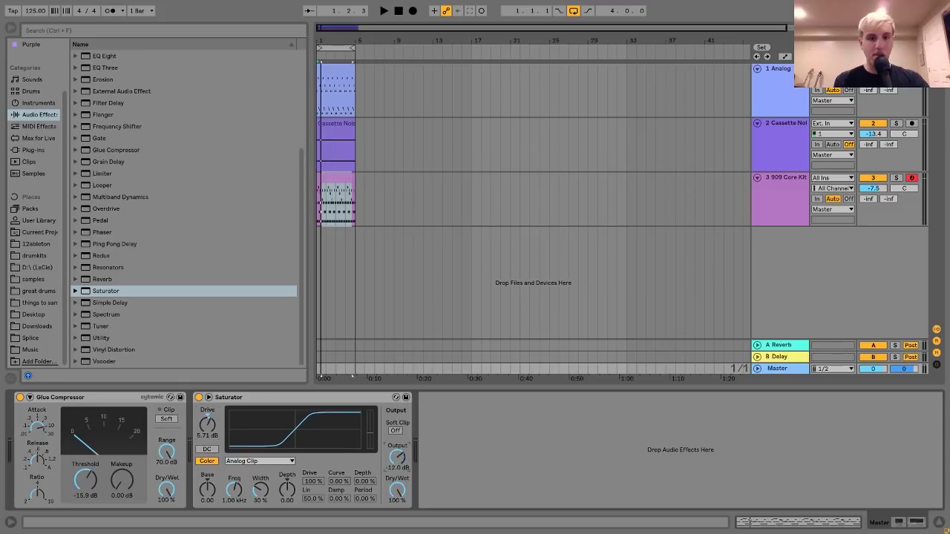
Step: Set the master Saturator's Drive to 5.71 dB, Output to -1.43 dB, Base to -0.57 and Depth to 3.43
key("space")
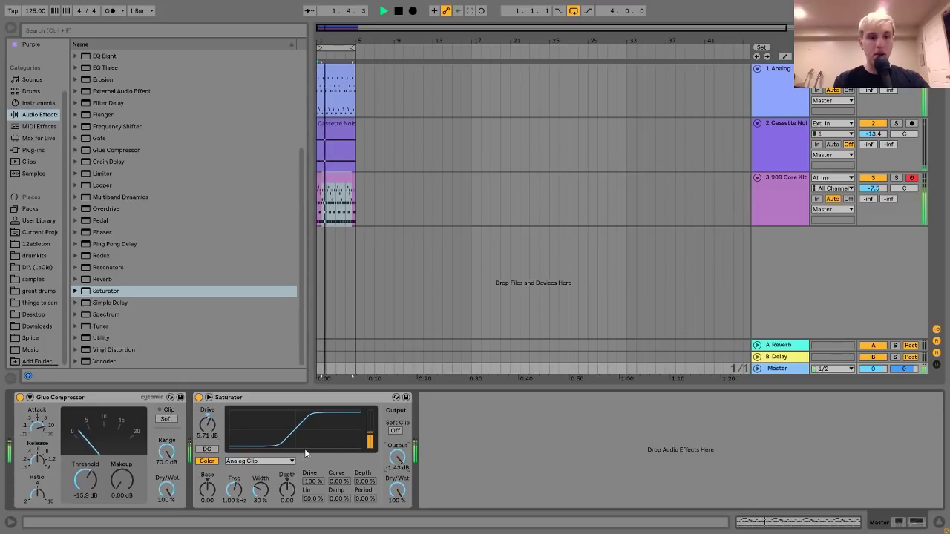
mouse_move(207, 489)
left_mouse_down()
mouse_move(208, 479)
mouse_move(207, 491)
left_mouse_up()
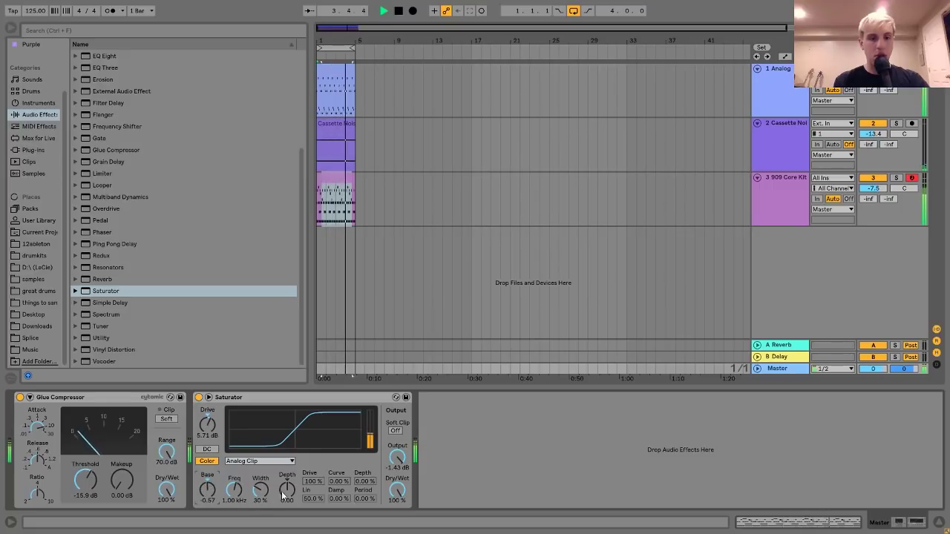
left_click_drag(282, 496, 283, 486)
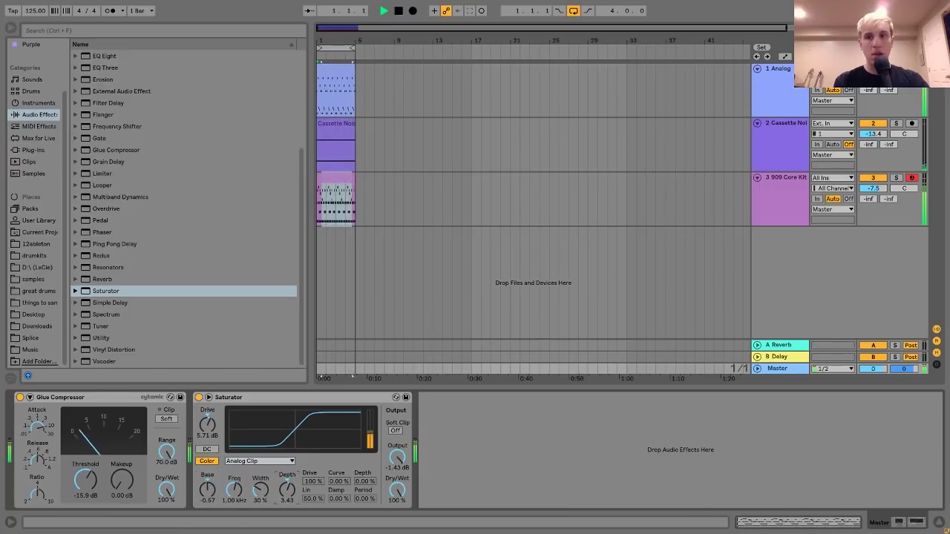
Step: Sweep the Analog synth's Filter 1 frequency during playback and set its frequency envelope modulation to 4.72
left_click(787, 97)
key("space")
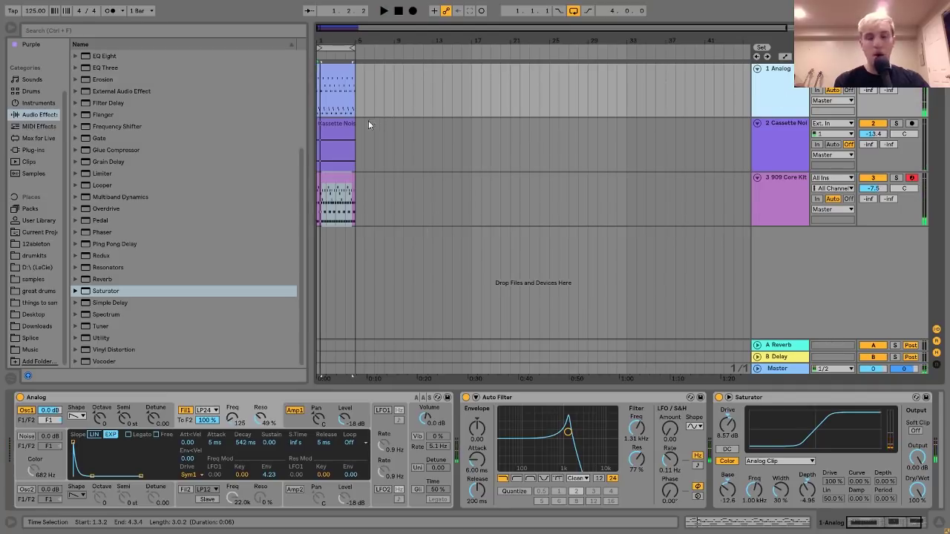
left_click(330, 67)
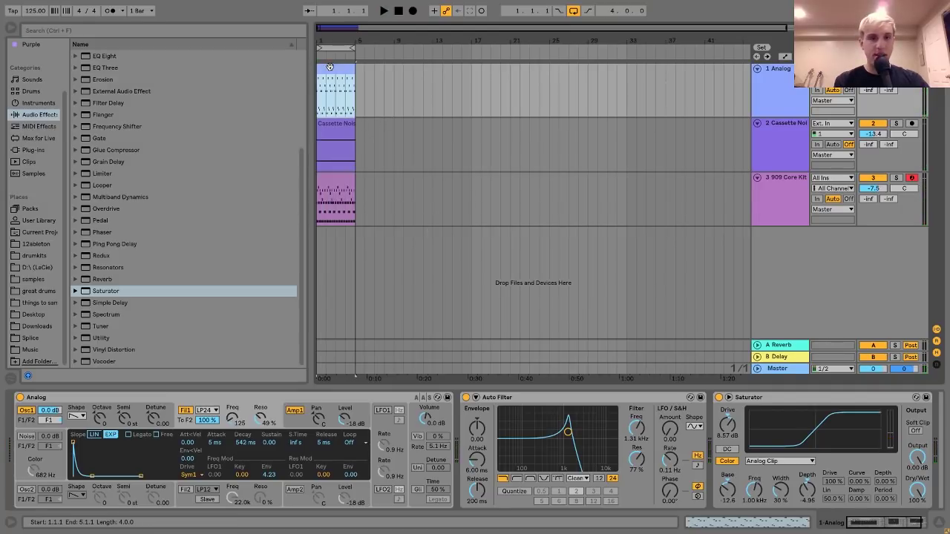
left_click(233, 420)
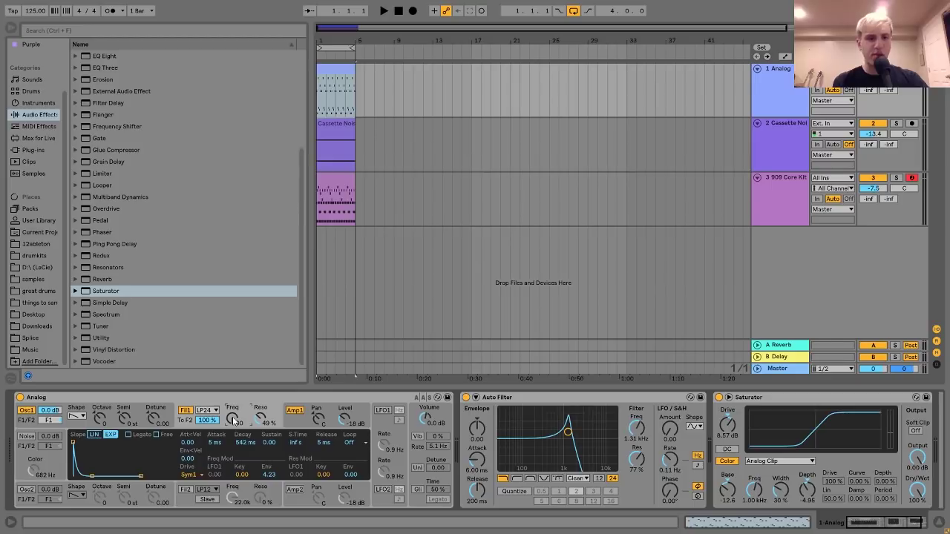
key("space")
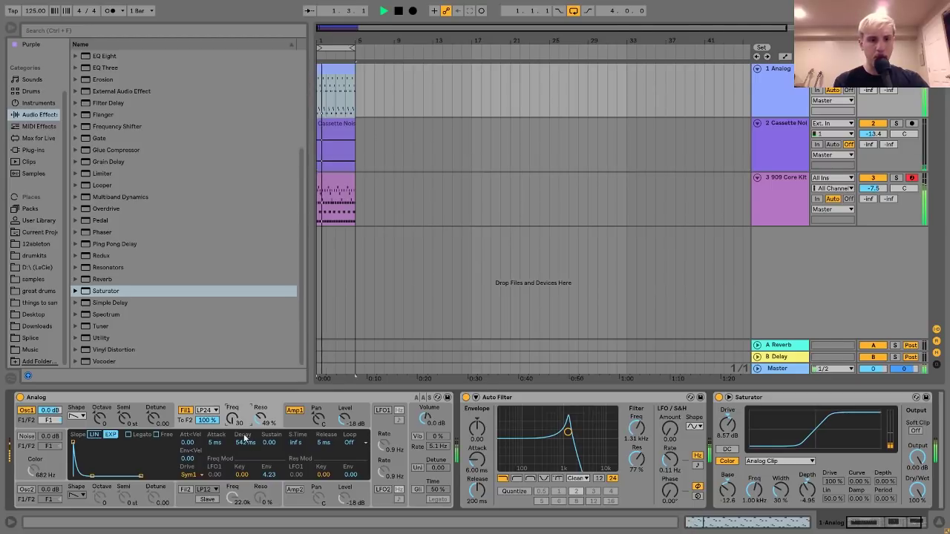
left_click_drag(233, 420, 233, 405)
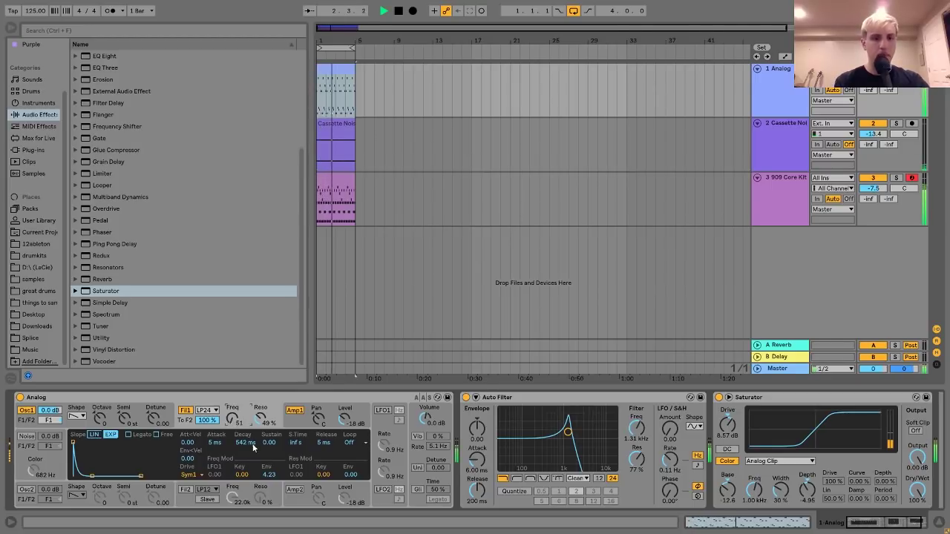
left_click_drag(270, 477, 269, 473)
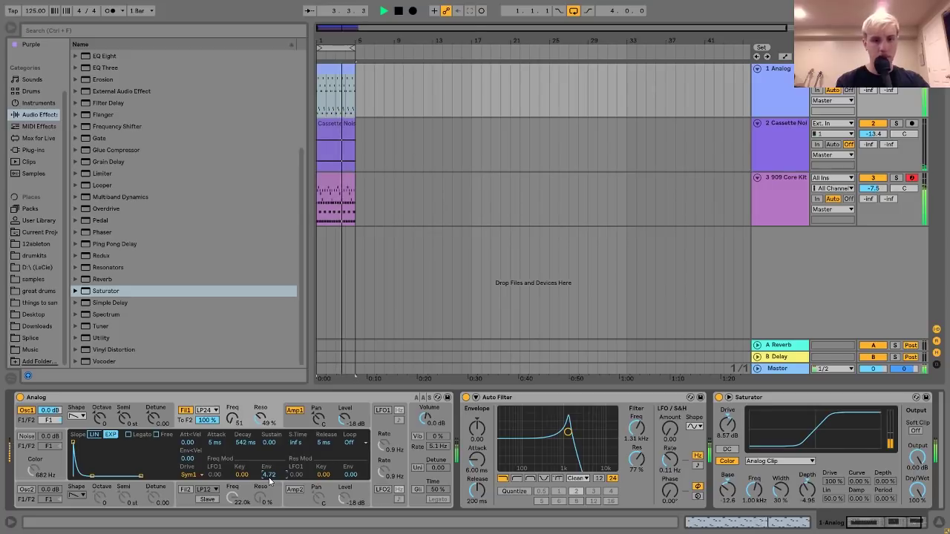
Step: Audition the Analog synth's Filter 1 sweep, then set its frequency to 74 and resonance to 46 %
left_click_drag(262, 420, 261, 406)
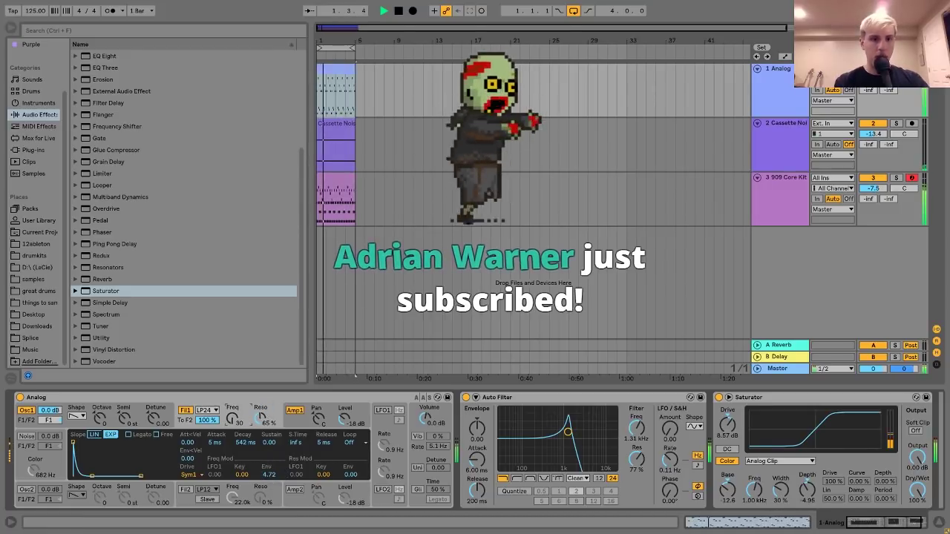
left_click_drag(262, 425, 262, 437)
key("space")
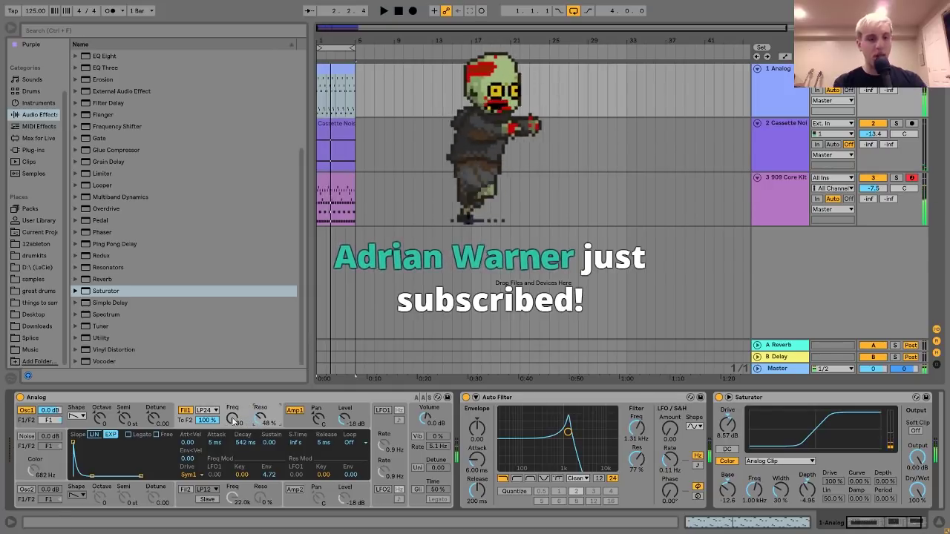
key("space")
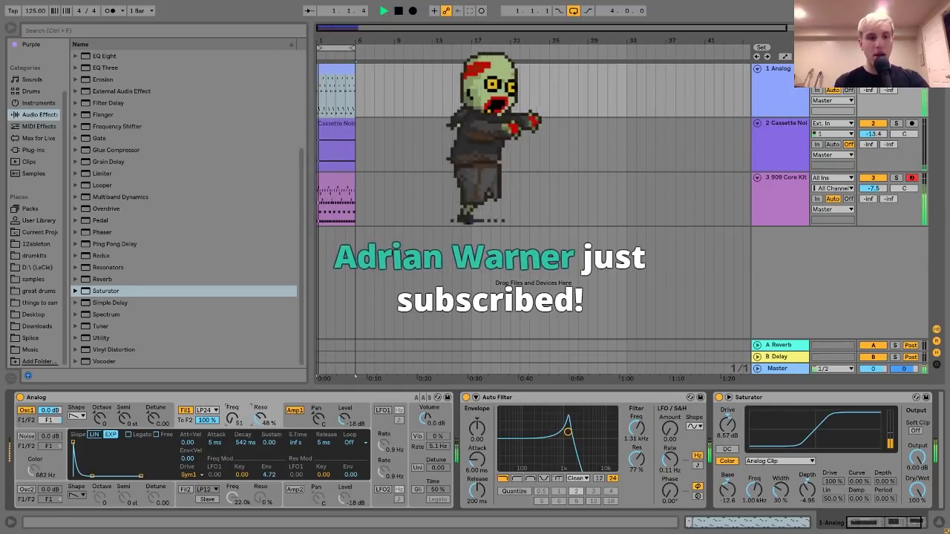
left_click_drag(232, 421, 233, 426)
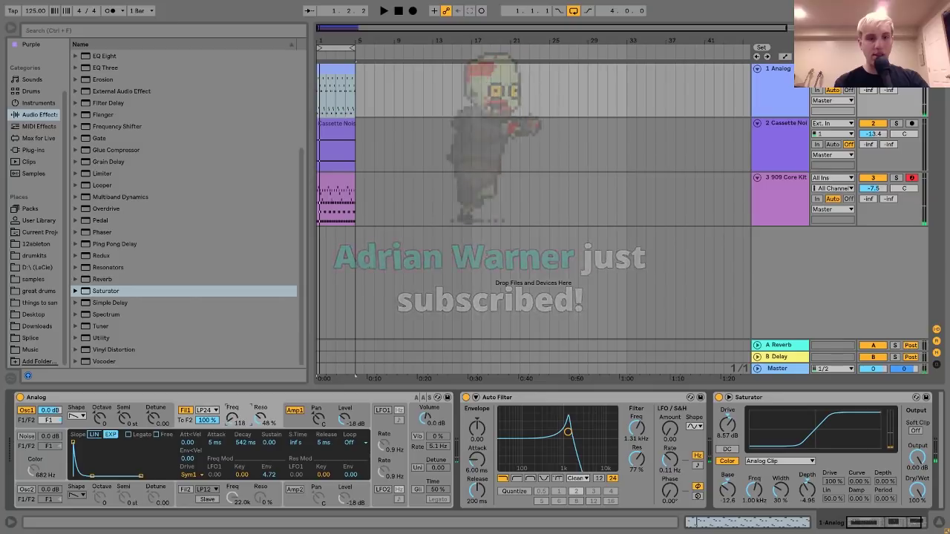
key("space")
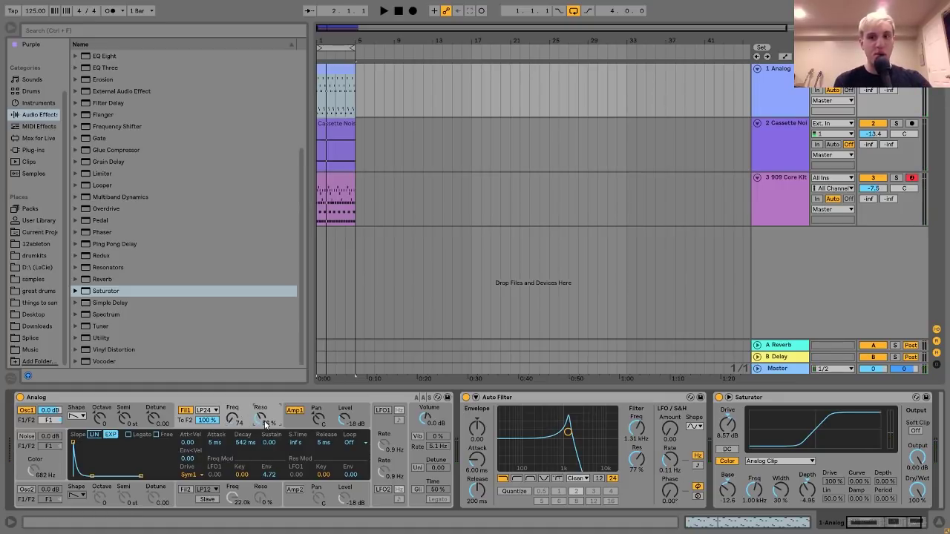
key("space")
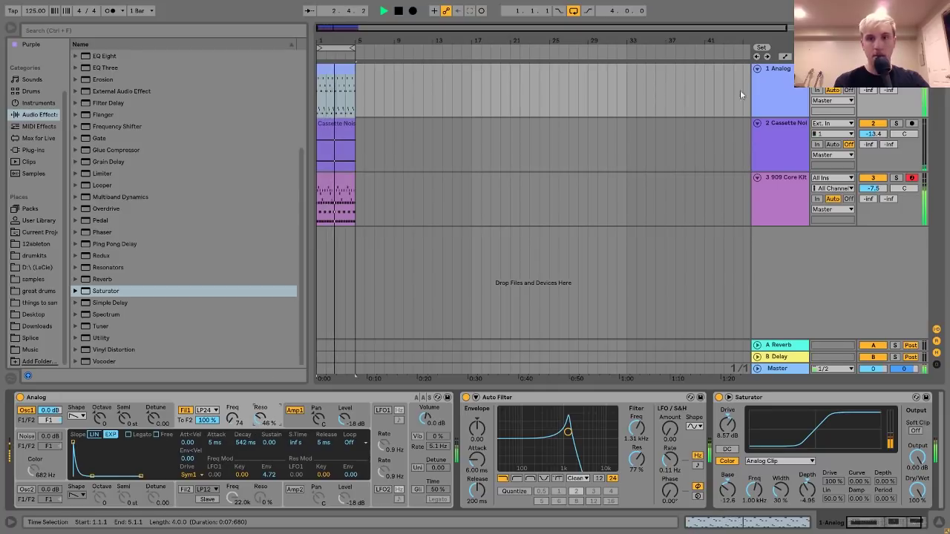
Step: Add a Compressor after the Saturator on the Analog track and enable its Sidechain
scroll(121, 109, "up", 1)
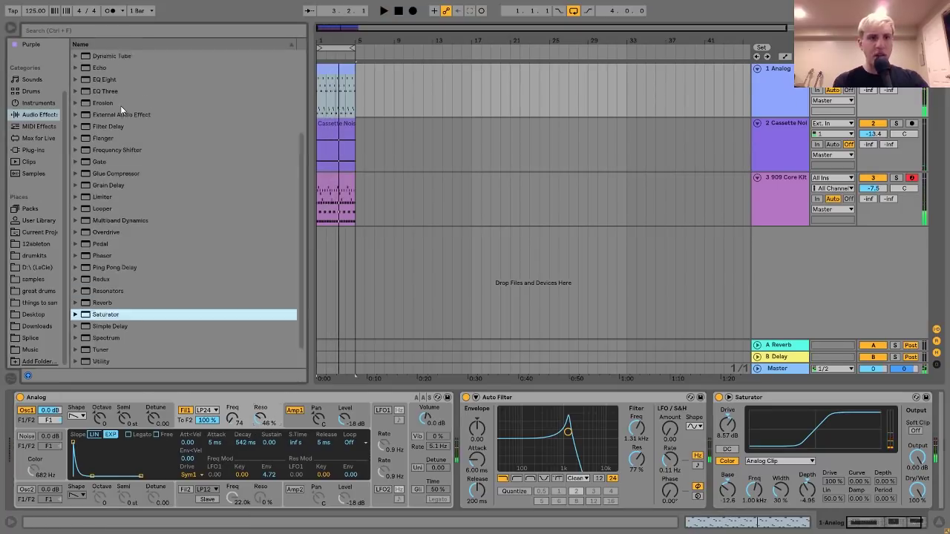
scroll(111, 107, "up", 4)
left_click(105, 115)
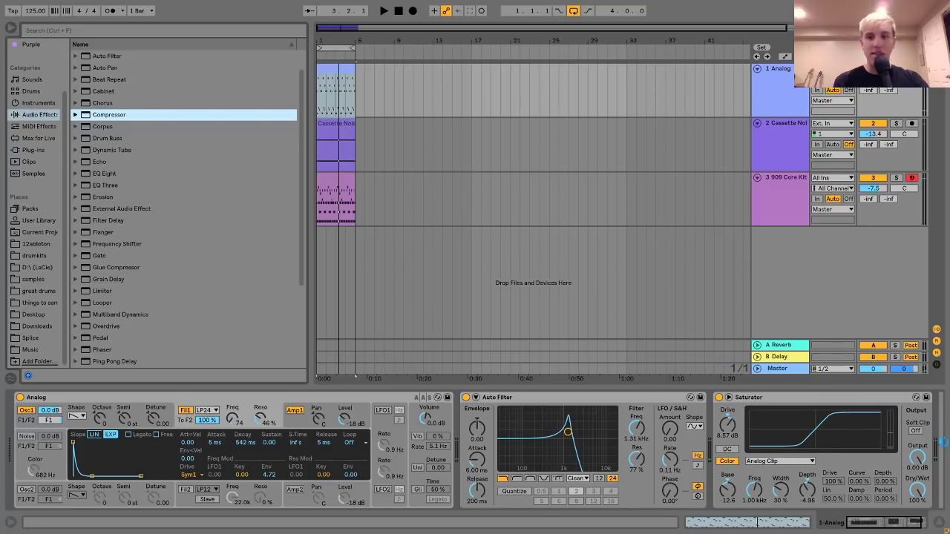
left_click_drag(104, 115, 836, 406)
left_click(806, 398)
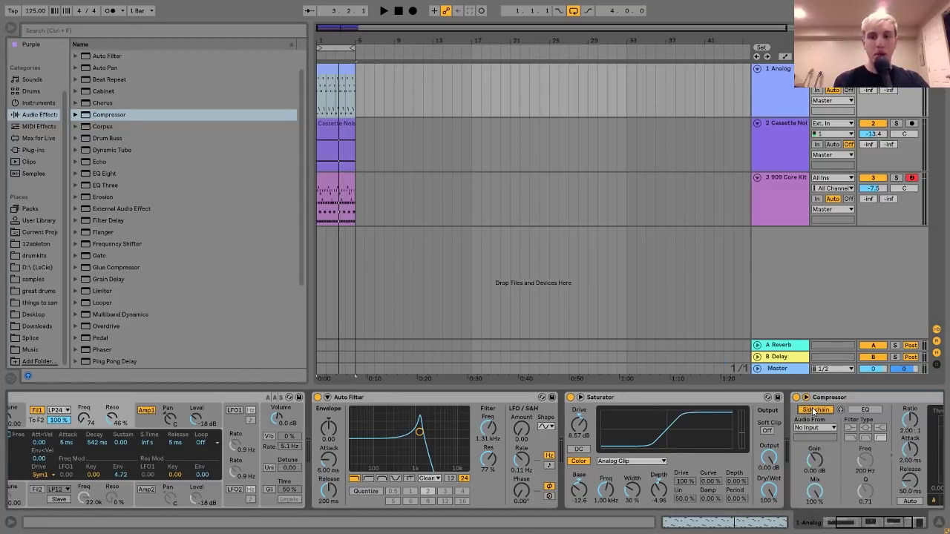
Step: Feed the Compressor's sidechain from the 909 Core Kit's kick, Post FX, and lower its threshold to -23.2 dB during playback
left_click(640, 429)
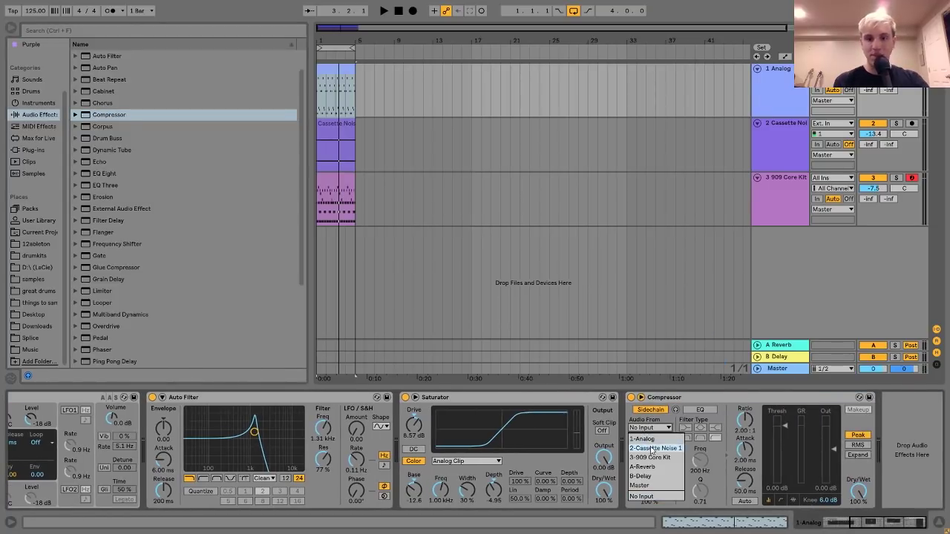
left_click(652, 460)
left_click(657, 437)
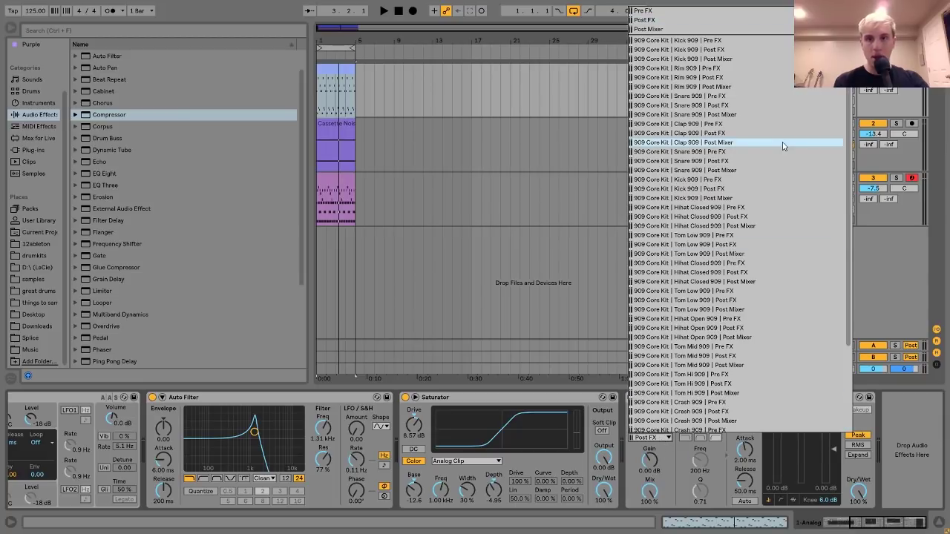
left_click(718, 56)
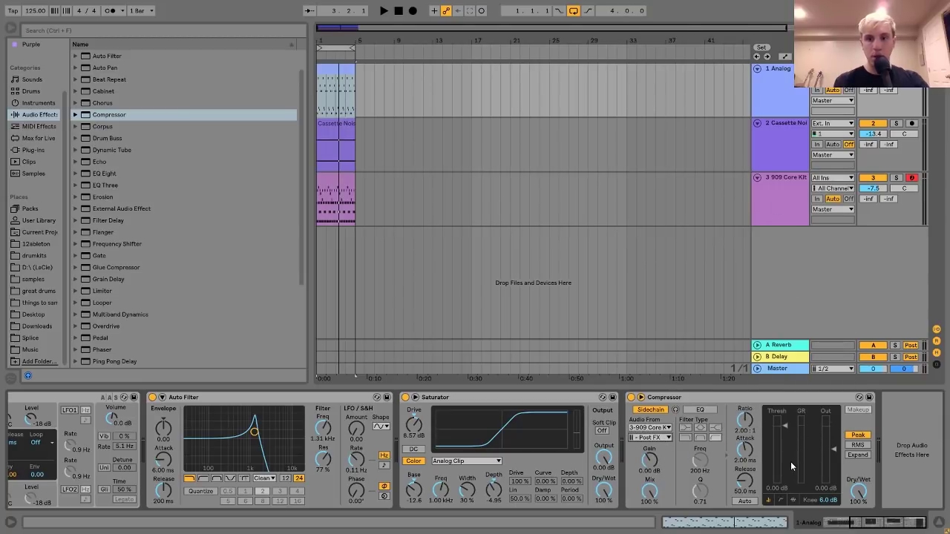
key("space")
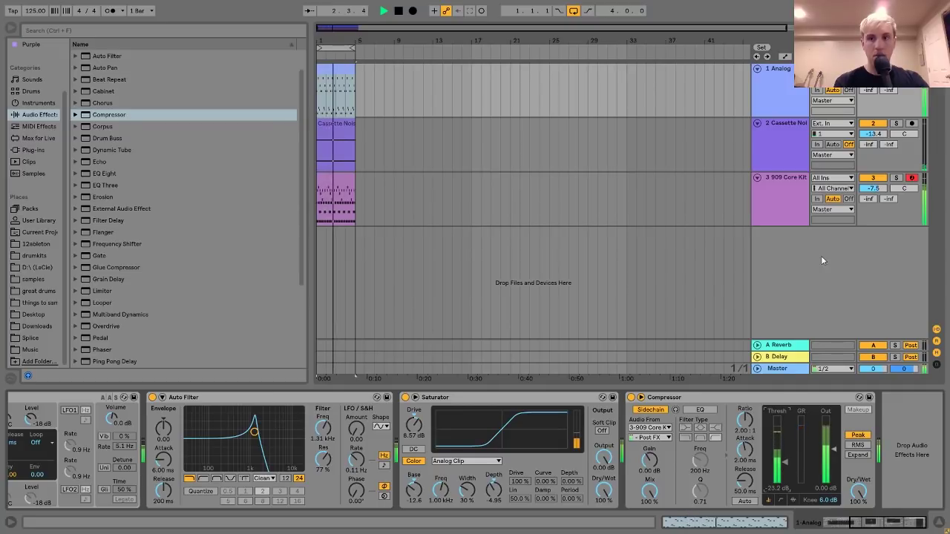
Step: Add a new MIDI track below the 909 drums, load the 808 Core Kit on it and set its volume to -6.6 dB
left_click(809, 192)
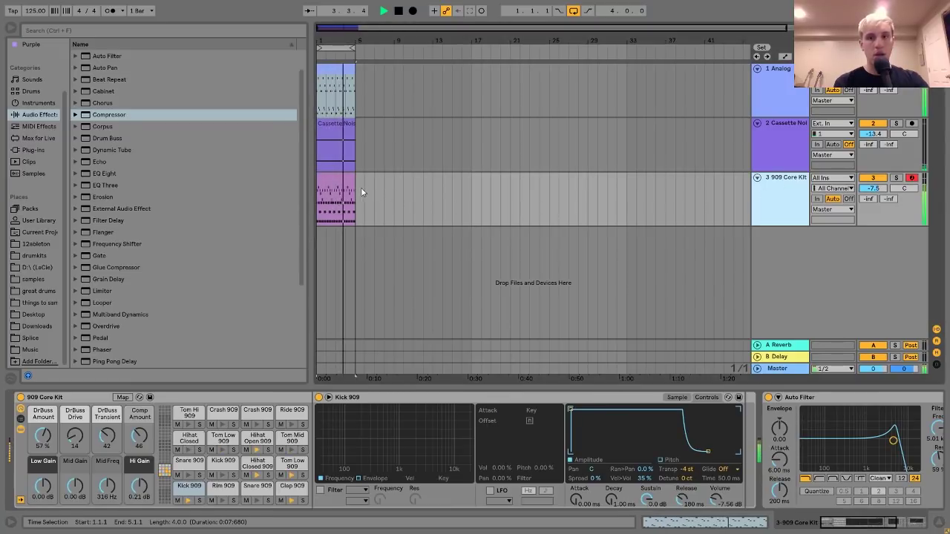
left_click(343, 181)
key("space")
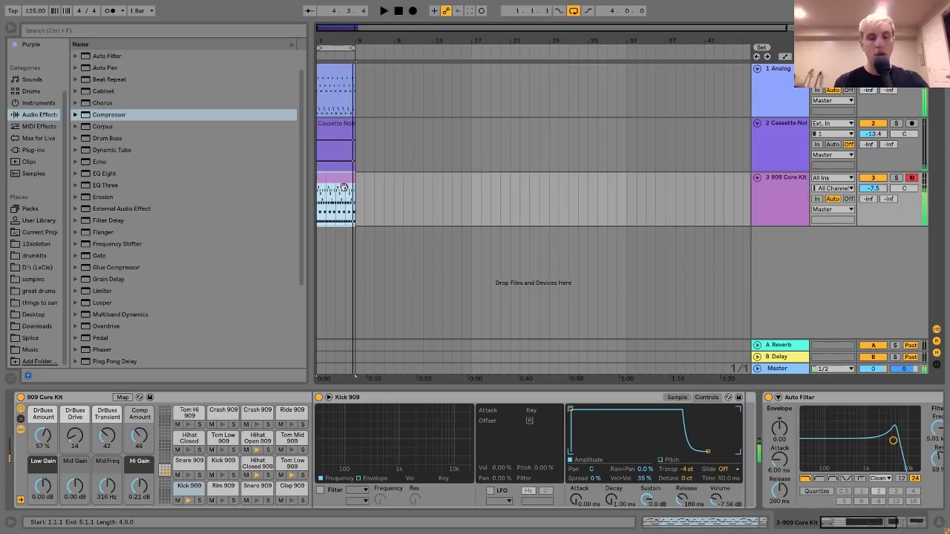
key("ctrl+shift+t")
left_click(29, 91)
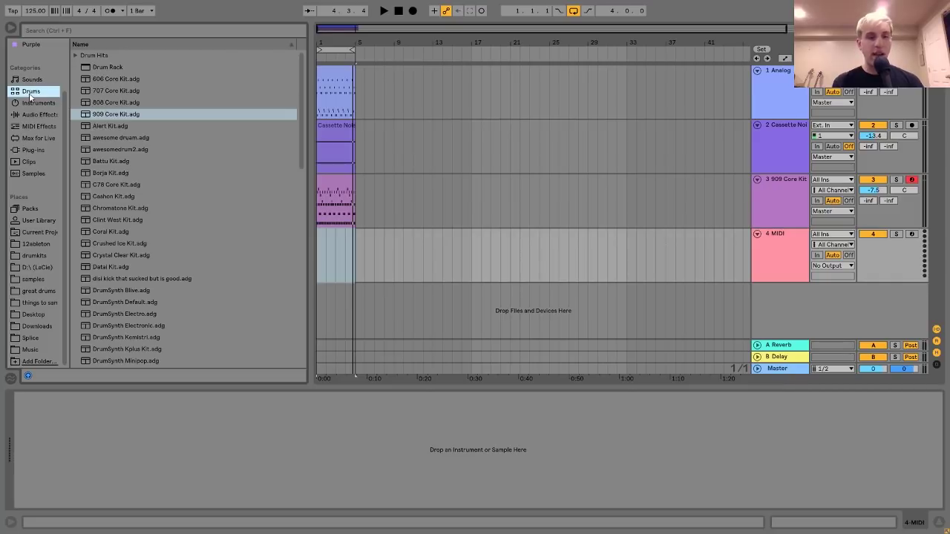
left_click(115, 104)
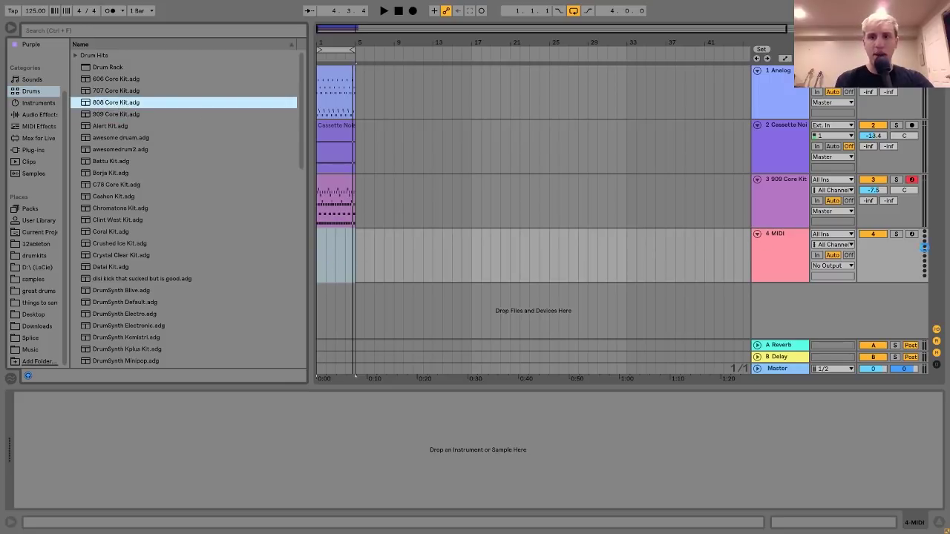
left_click_drag(871, 245, 871, 256)
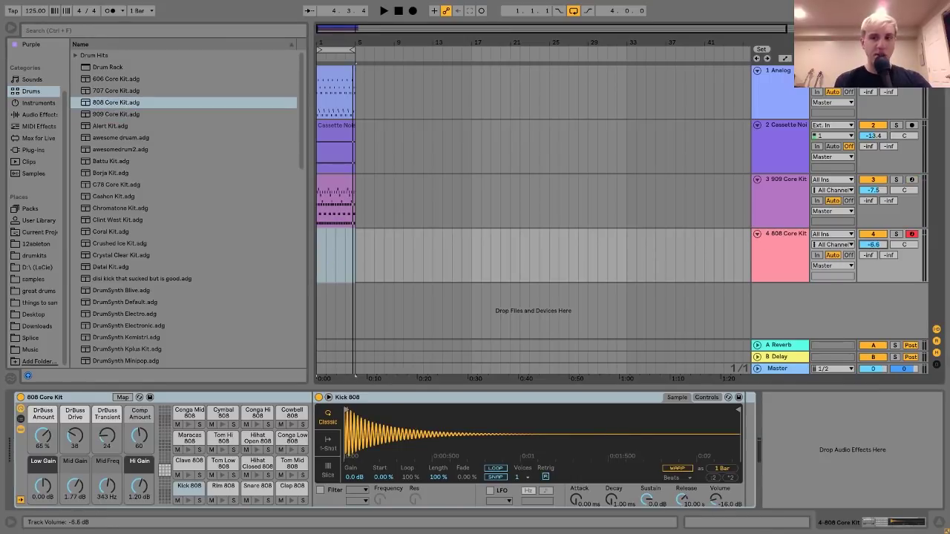
Step: Create a four-bar MIDI clip on the 808 Core Kit track and add a Hihat Closed 808 note at 1.1.1
left_click_drag(355, 254, 317, 256)
key("ctrl+shift+m")
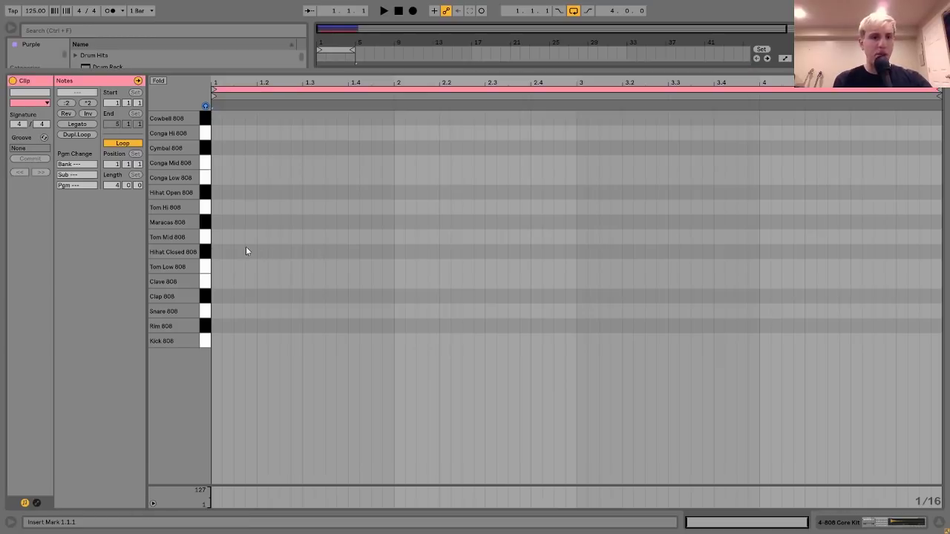
left_click(219, 254)
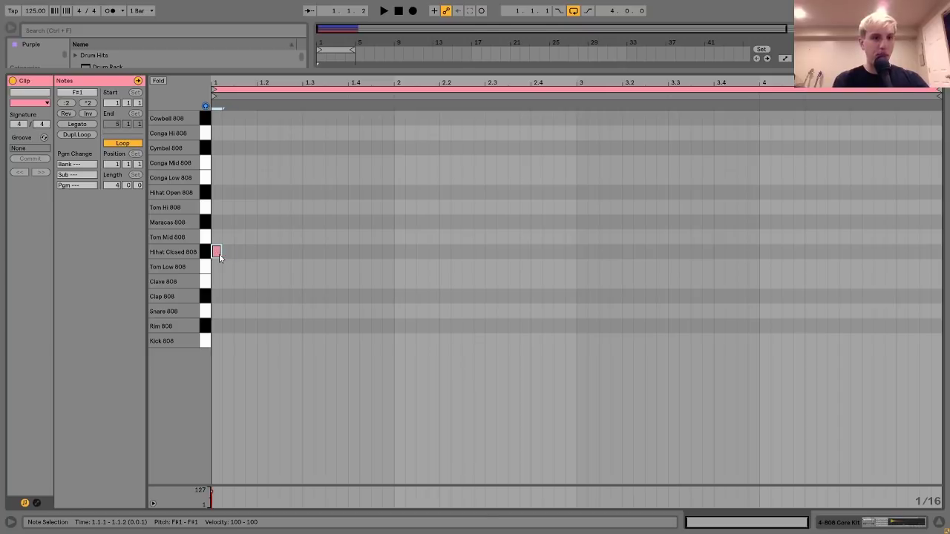
Step: Duplicate the closed hi-hat note to 1.1.2, raise the copy to Cowbell 808 and audition it
key("ctrl+d")
key("Up")
key("Up")
key("Up")
key("Up")
key("Up")
key("Up")
key("Up")
key("Up")
key("Up")
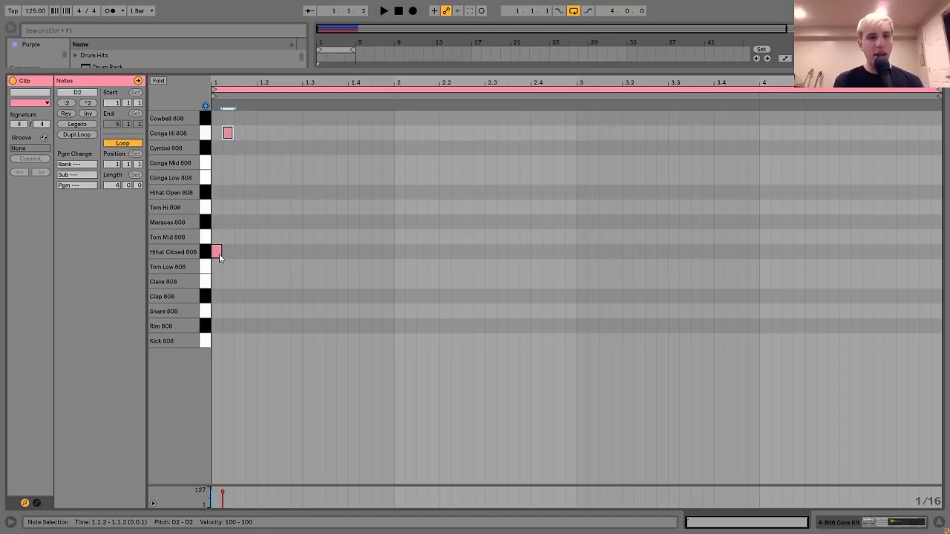
key("space")
key("space")
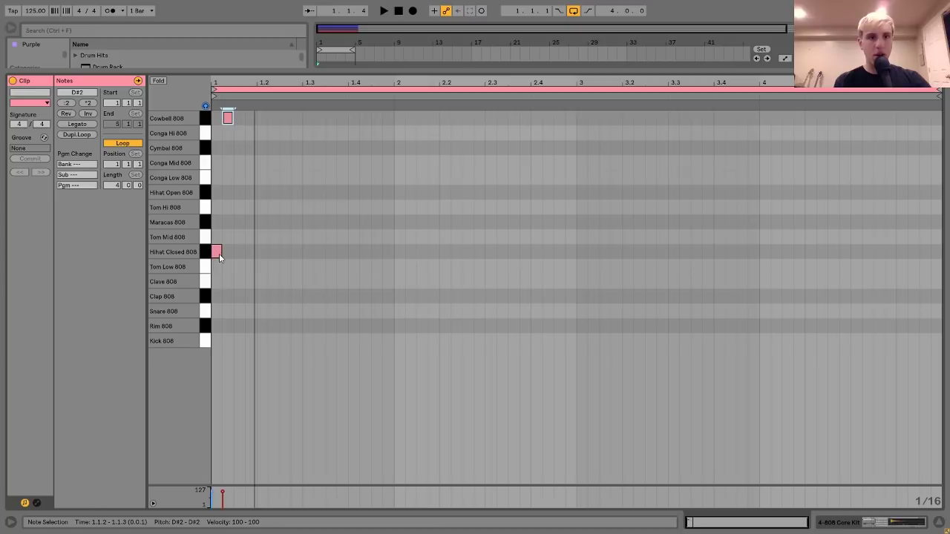
key("space")
key("space")
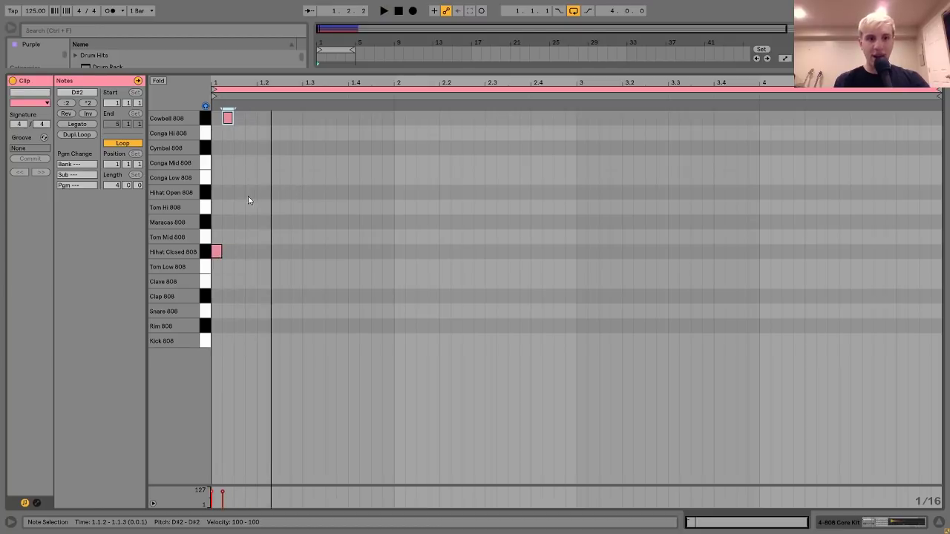
Step: Add a Rim 808 note at 1.1.4 and audition it with the other hits
double_click(251, 327)
key("space")
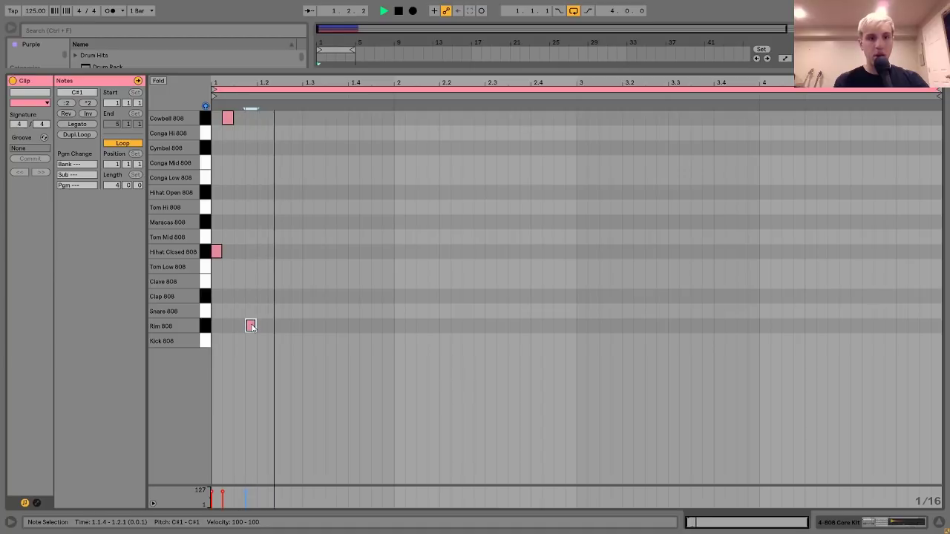
key("space")
key("space")
left_click(213, 252)
key("space")
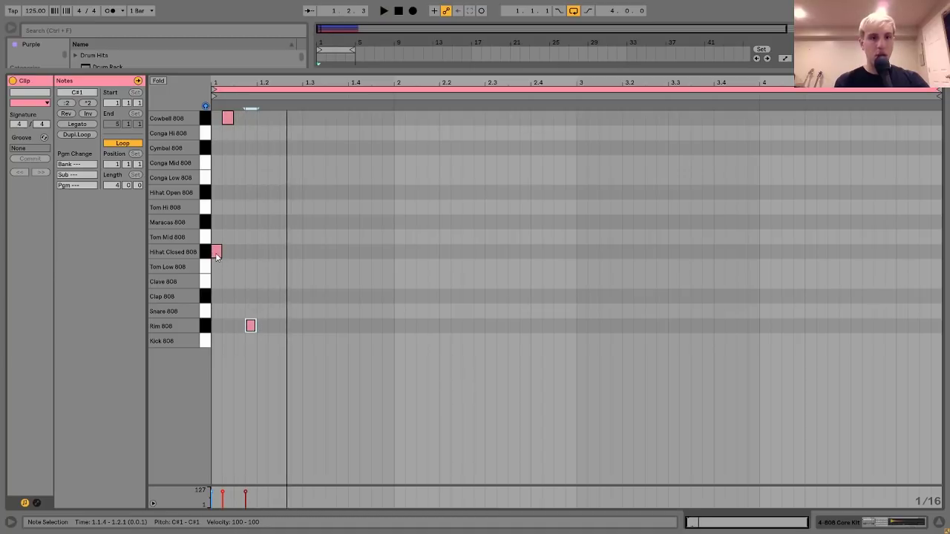
Step: Duplicate the first closed hi-hat to place a closed hit at 1.1.2, an open hit at 1.1.3 and a closed hit at 1.1.4
left_click(216, 253)
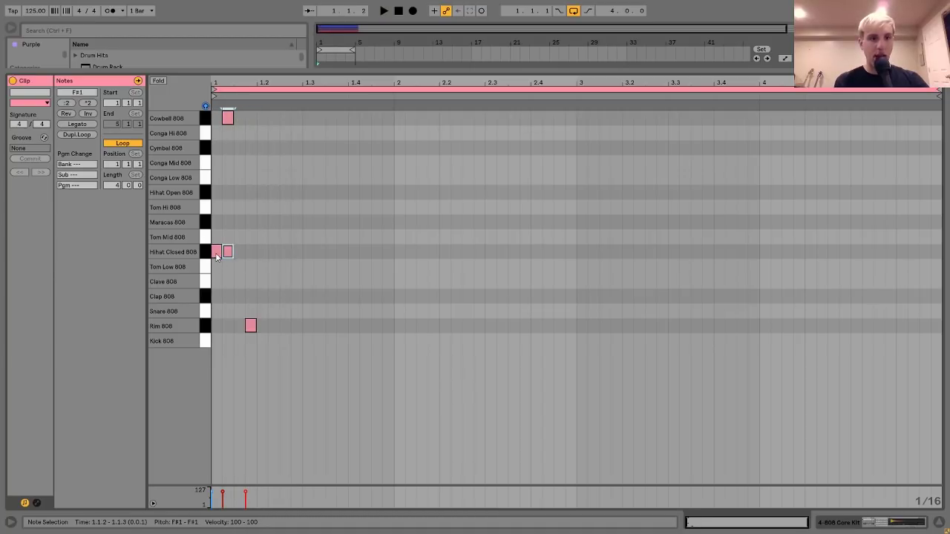
key("ctrl+d")
key("Up")
key("Up")
key("Up")
key("Up")
key("ctrl+d")
key("Down")
key("Down")
key("Down")
key("Down")
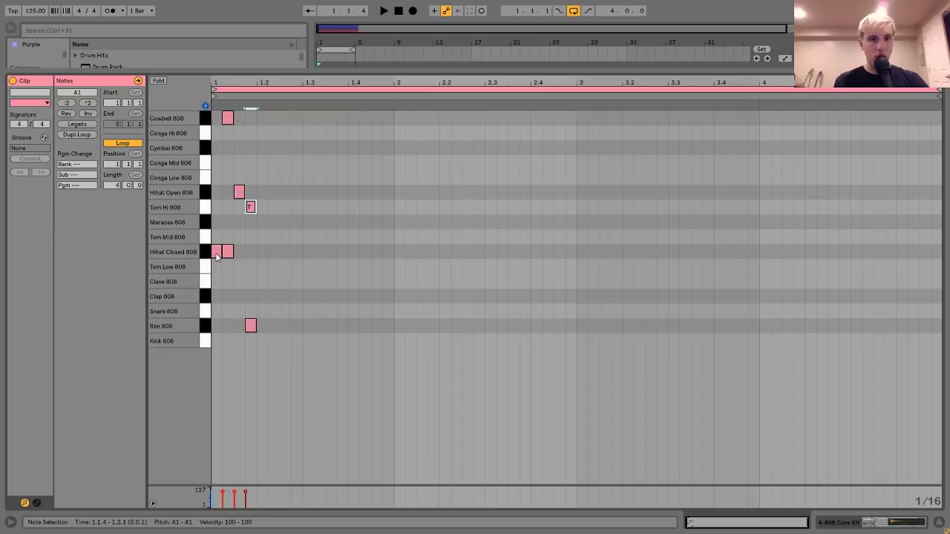
Step: Extend the hi-hat pattern with a closed hit at 1.2.1 and an open hit at 1.2.2, and play it back
key("ctrl+d")
key("Up")
key("Up")
key("Up")
key("Up")
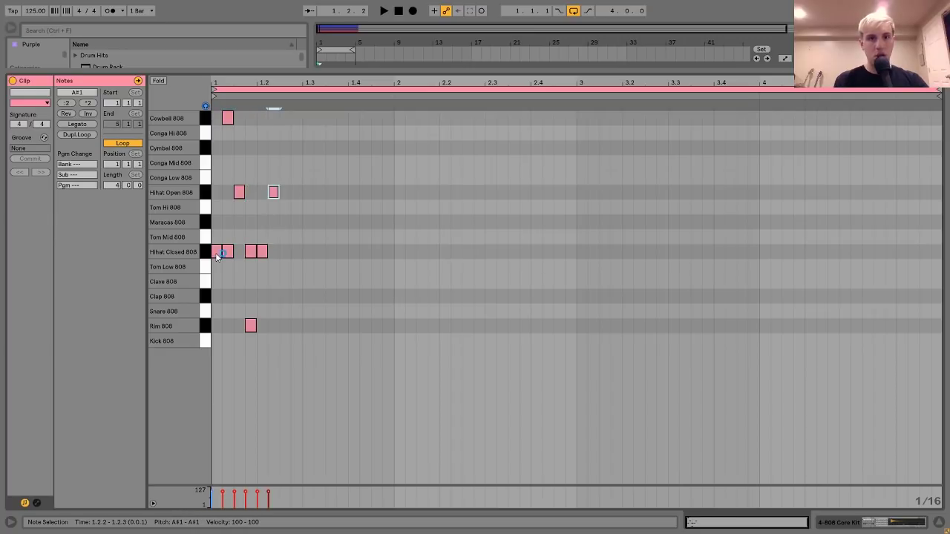
key("space")
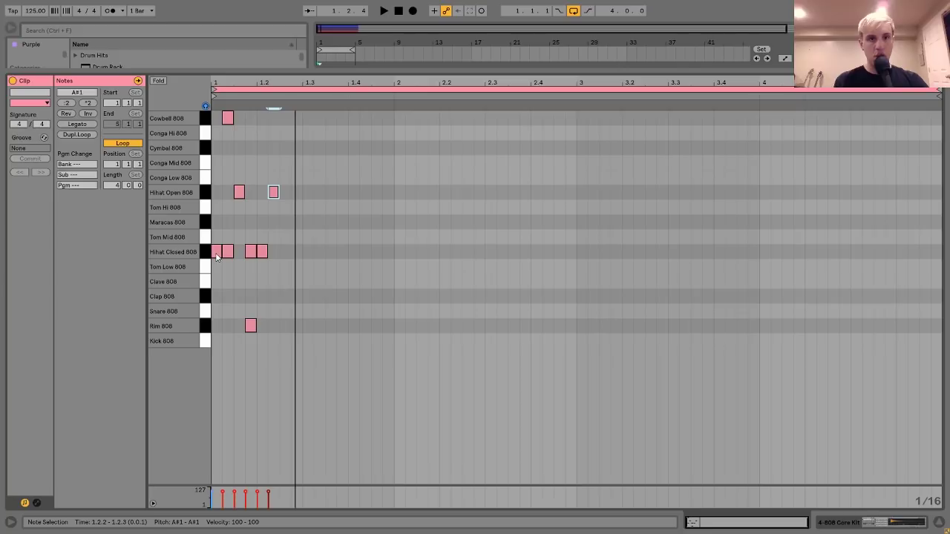
Step: Lower the 1.2.2 note to Hihat Closed 808 and duplicate it to 1.2.3 on the Hihat Open 808 row
key("Down")
key("Down")
key("Down")
key("Down")
key("ctrl+d")
key("Up")
key("Up")
key("Up")
key("Up")
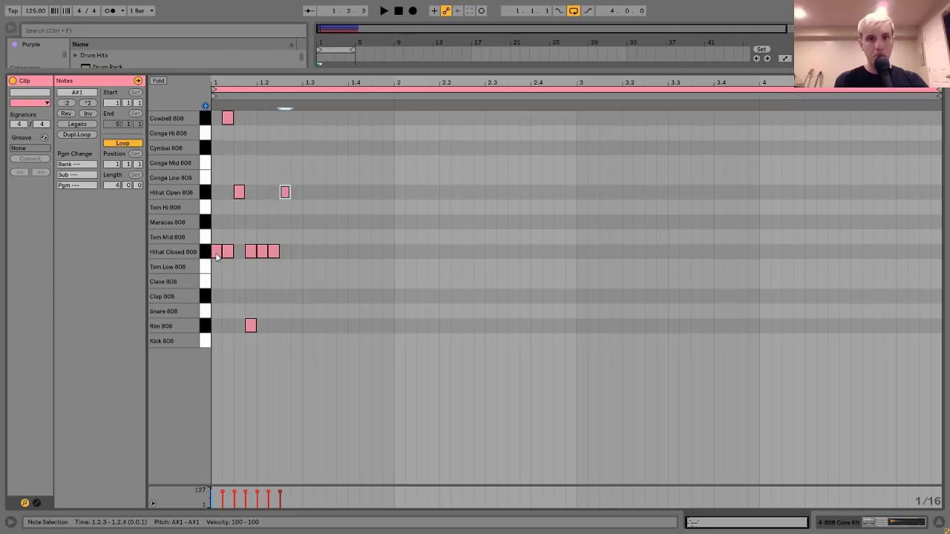
Step: Continue the hi-hat pattern with a closed hit at 1.2.4 and an open hit at 1.3.1
key("Down")
key("Down")
key("Down")
key("ctrl+d")
key("Up")
key("Up")
key("Up")
key("Up")
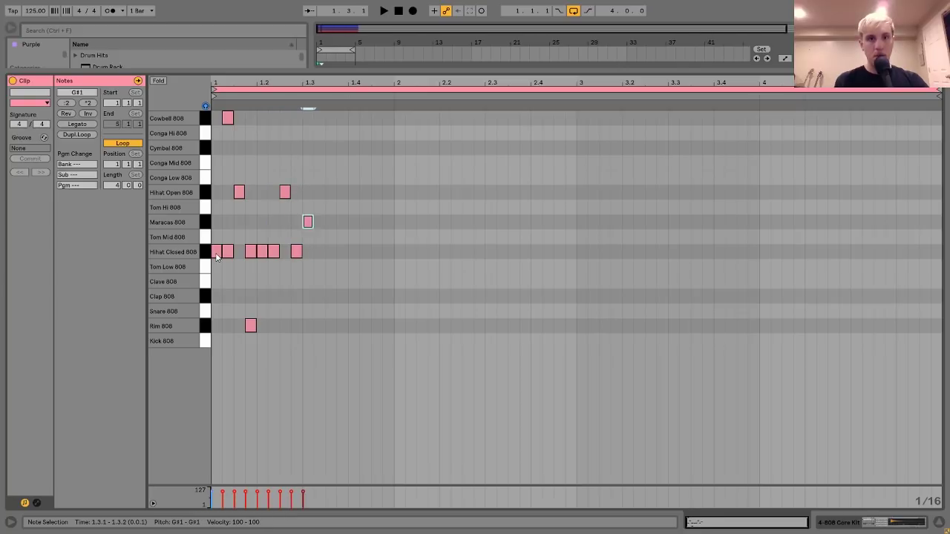
Step: Add a closed hi-hat hit at 1.3.2 and an open hi-hat hit at 1.3.3
key("ctrl+d")
key("Down")
key("Down")
key("Down")
key("Down")
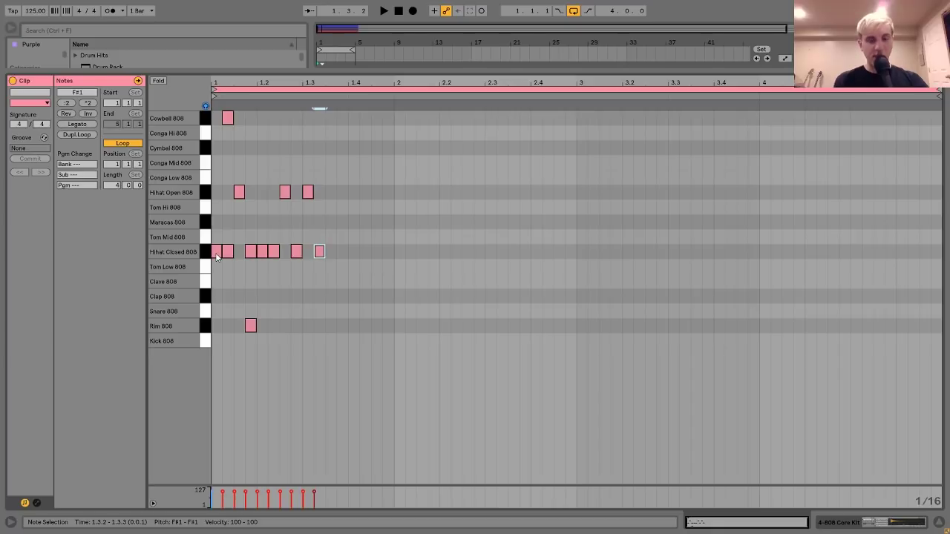
left_click(335, 198)
double_click(334, 195)
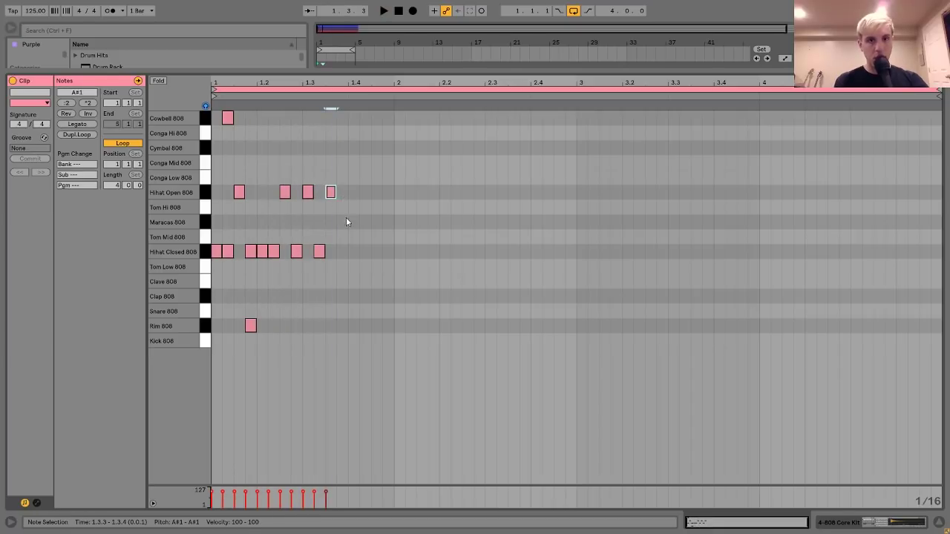
Step: Add closed hi-hat hits at 1.3.4, 1.4.1 and 1.4.2, and play the pattern back
double_click(341, 252)
key("ctrl+d")
key("space")
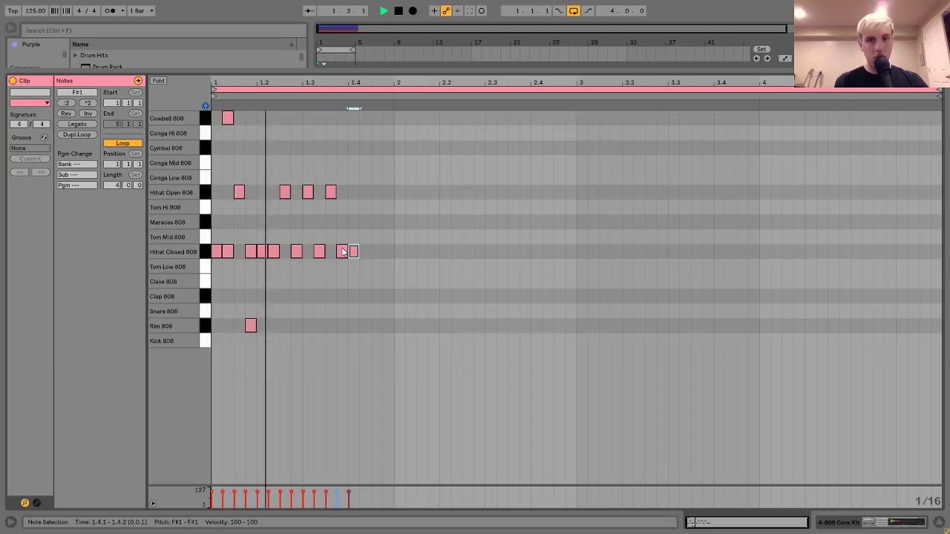
key("ctrl+d")
key("space")
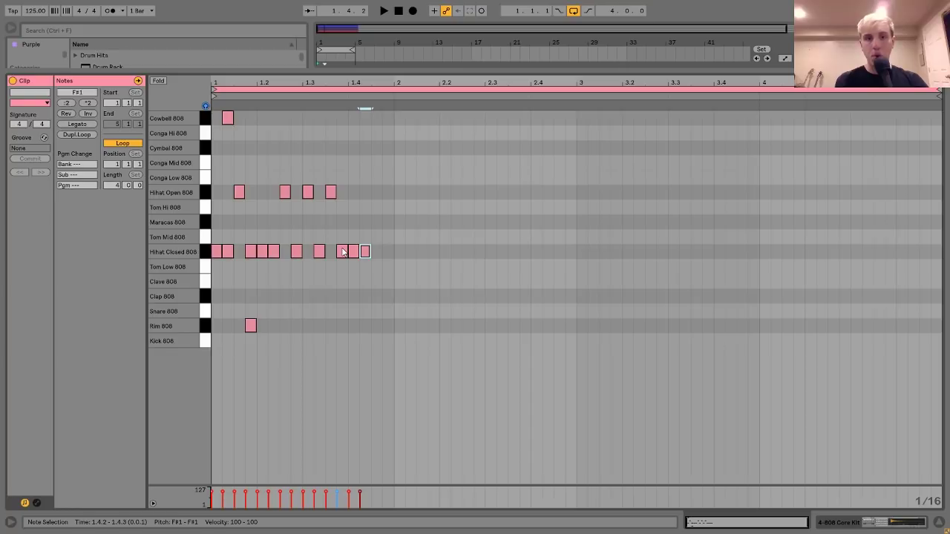
Step: Raise the 1.4.2 note to Hihat Open 808 and duplicate it to 1.4.3
key("Up")
key("Up")
key("Up")
key("Up")
key("space")
key("ctrl+d")
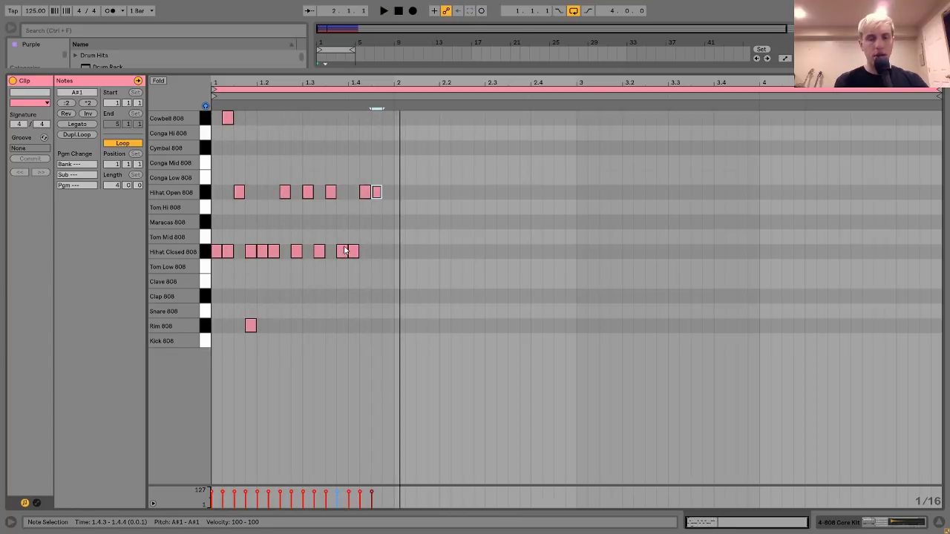
Step: Raise the closed hi-hat note at 1.3.4 to the Hihat Open 808 row
left_click(352, 250)
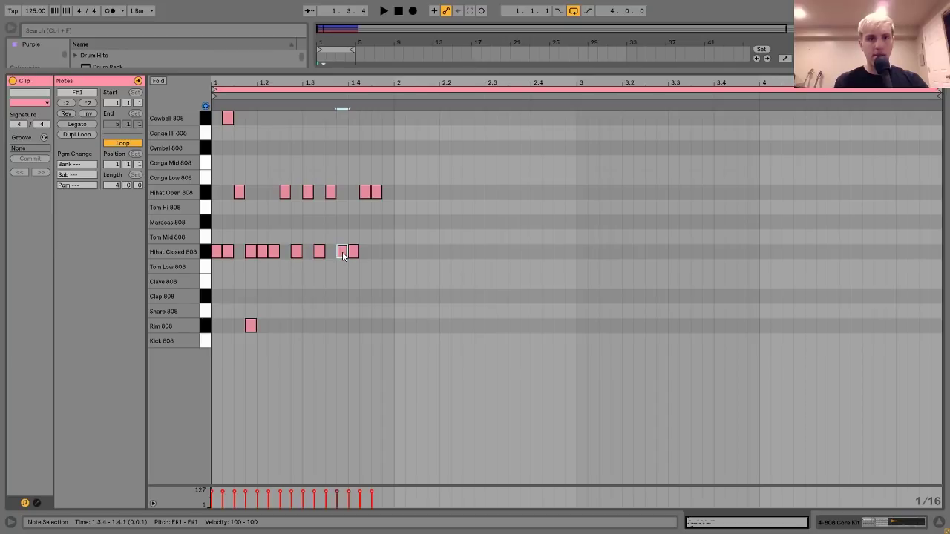
key("Up")
key("Up")
key("Up")
key("Up")
key("Up")
key("Down")
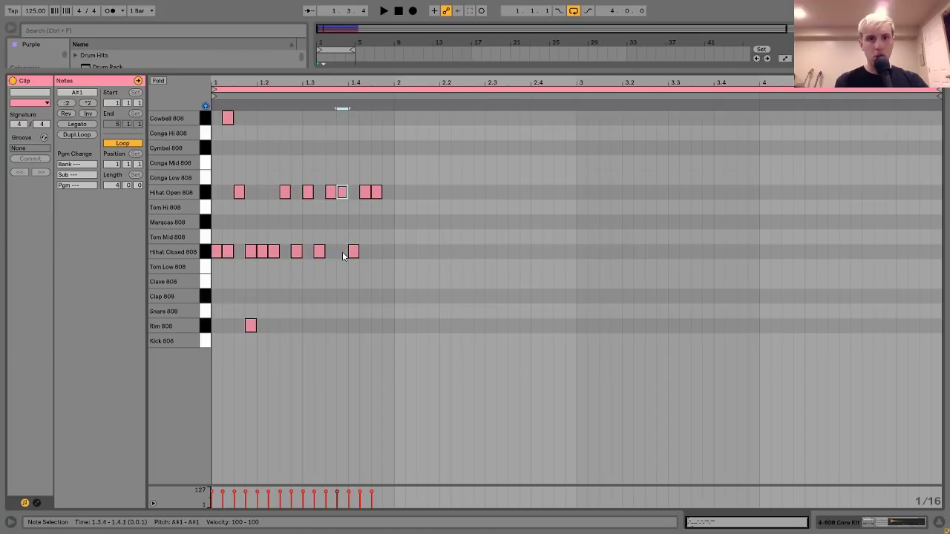
Step: Lower the 1.4.2 note to Hihat Closed 808, place a copy at 1.4.4 and play the pattern back
key("Down")
key("Down")
key("Down")
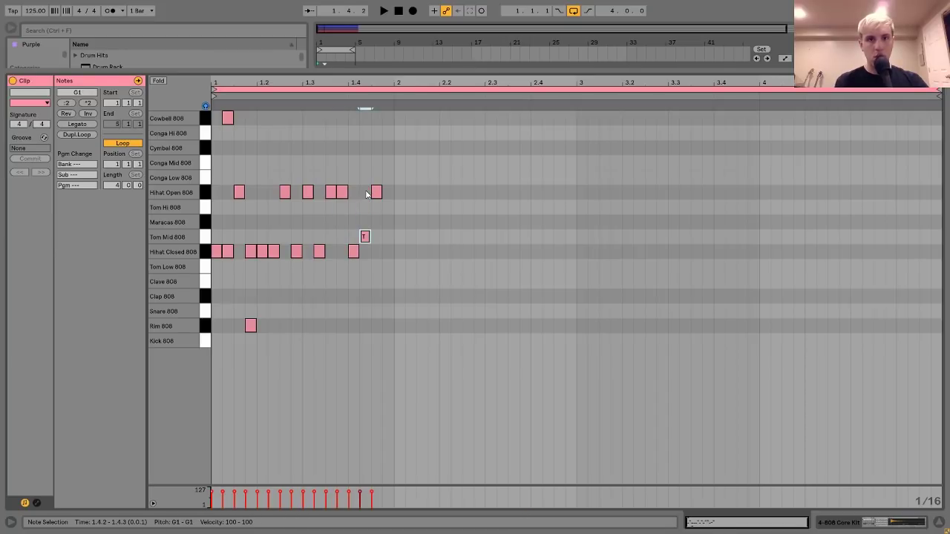
key("Down")
key("ctrl+d")
key("Right")
key("space")
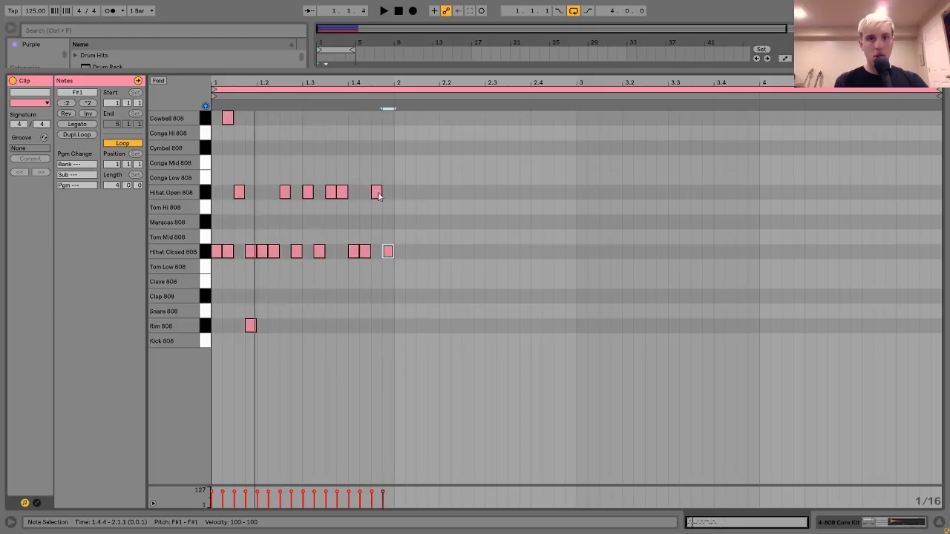
Step: Move the open hi-hat from 1.4.3 to 1.4.2 and the closed hi-hat from 1.4.2 to 1.4.3, then audition the bar
key("space")
left_click_drag(376, 192, 364, 193)
left_click(362, 244)
left_click(364, 249)
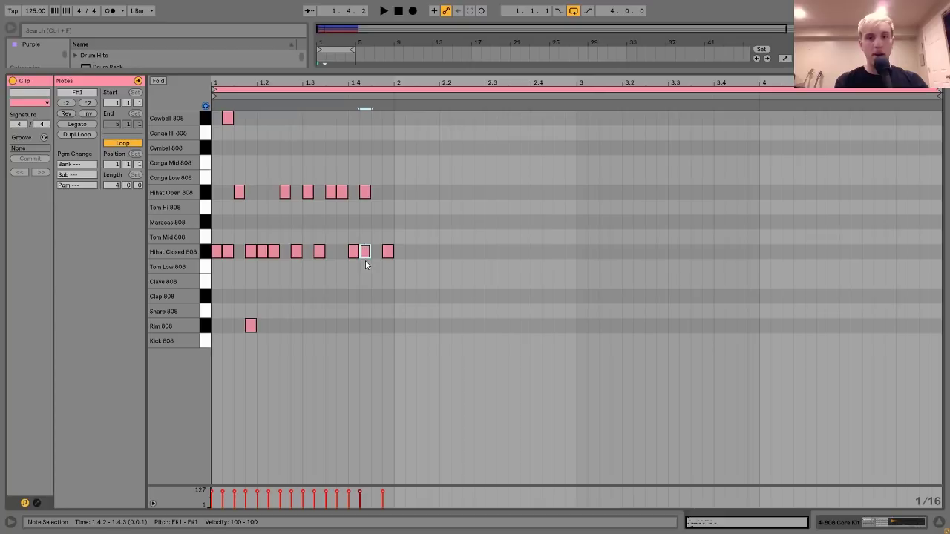
key("Right")
key("space")
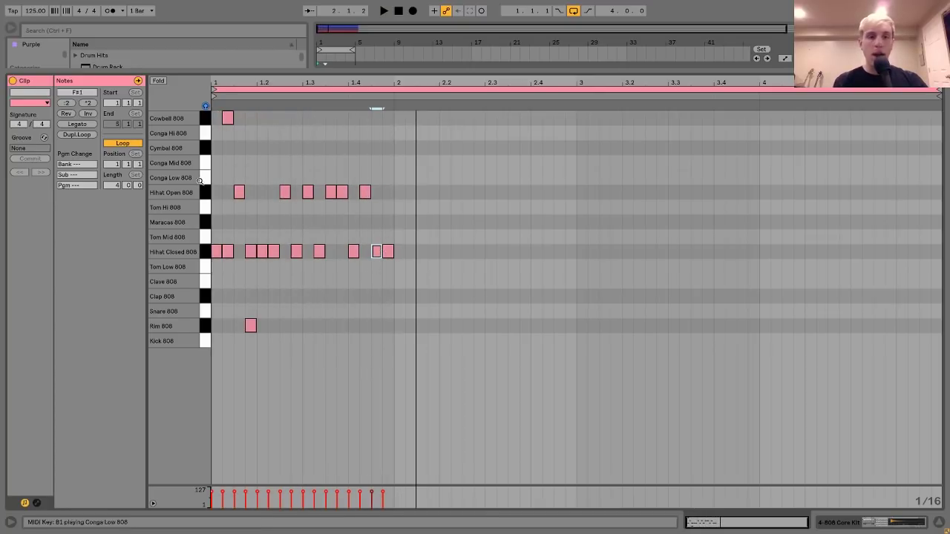
Step: Duplicate the bar 1 hi-hat notes into bar 2, raise the copied note at 2.4.4 to Hihat Open 808 and play the pattern
left_click_drag(216, 188, 392, 300)
key("ctrl+d")
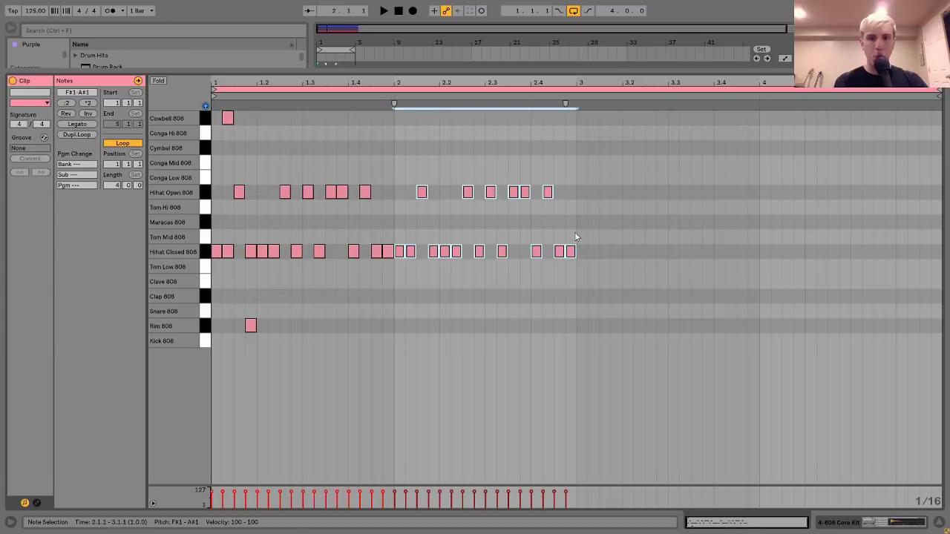
left_click(579, 252)
left_click(575, 250)
key("Up")
key("Up")
key("Up")
key("Up")
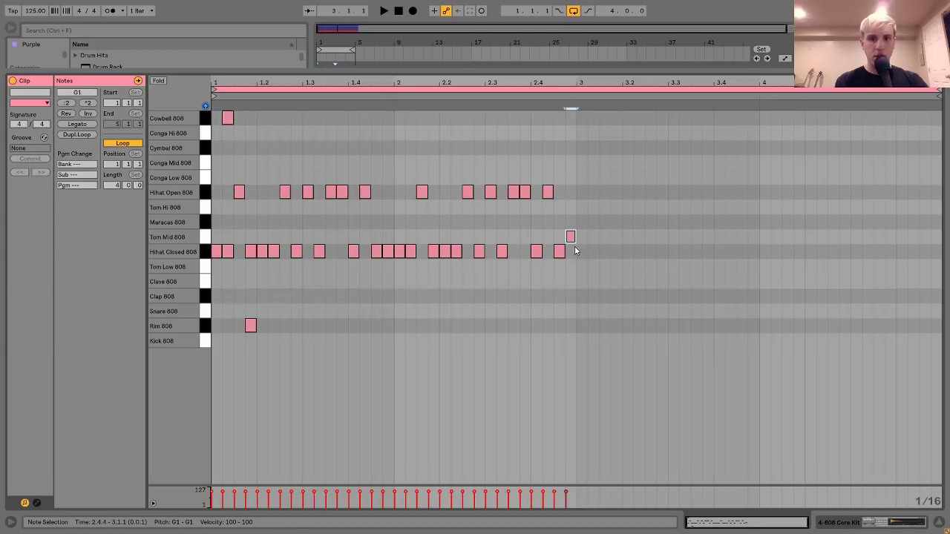
key("space")
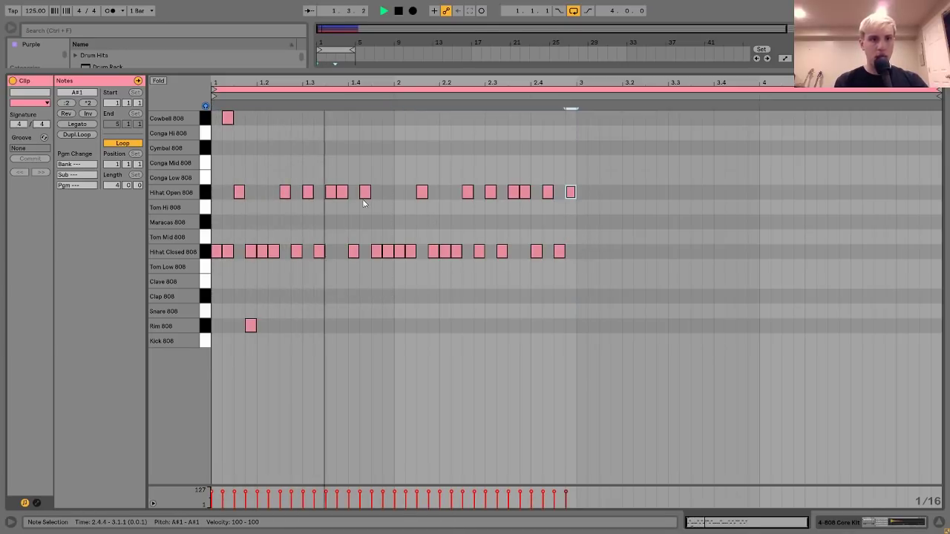
Step: Add a note at 1.4.4 on Conga Hi 808, lower it row by row to Clave 808 and audition the pattern
left_click(383, 139)
key("space")
double_click(383, 138)
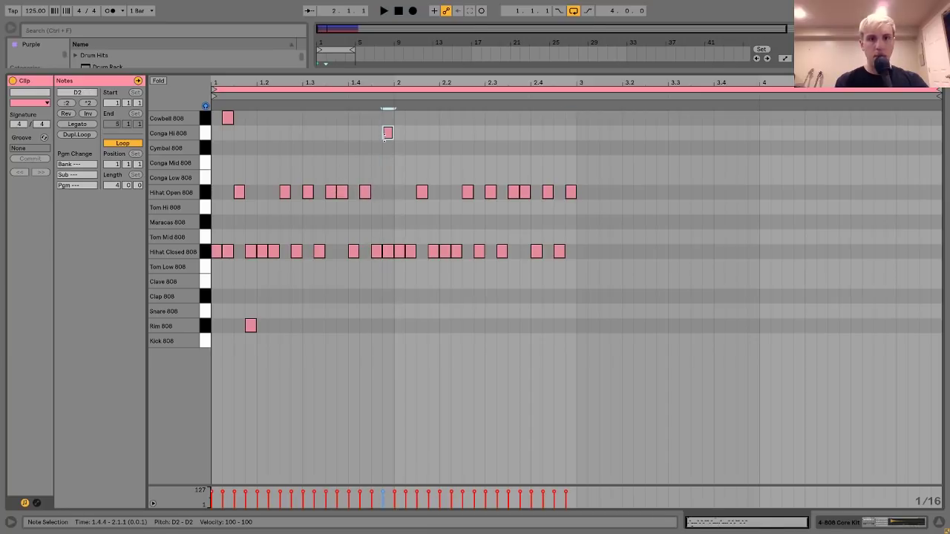
key("space")
key("Down")
key("Down")
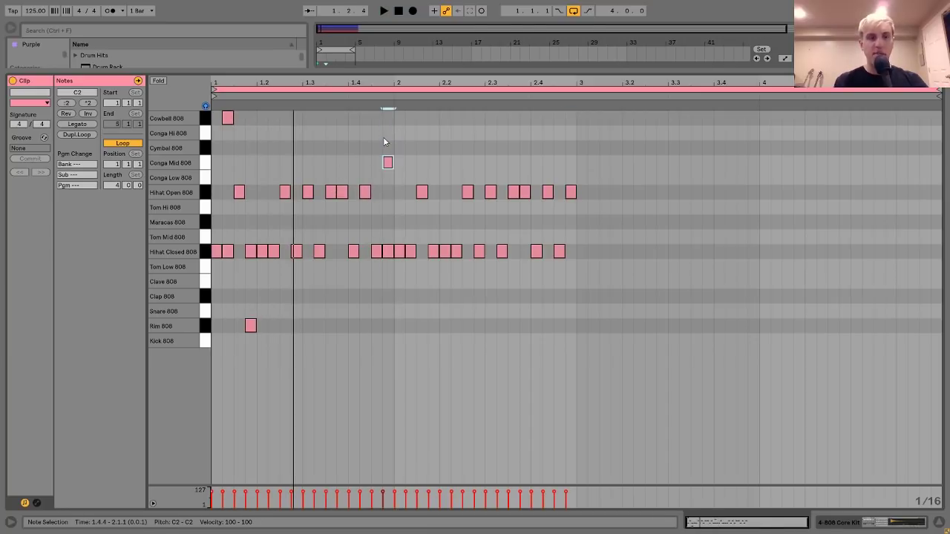
key("Down")
key("Down")
key("Down")
key("Down")
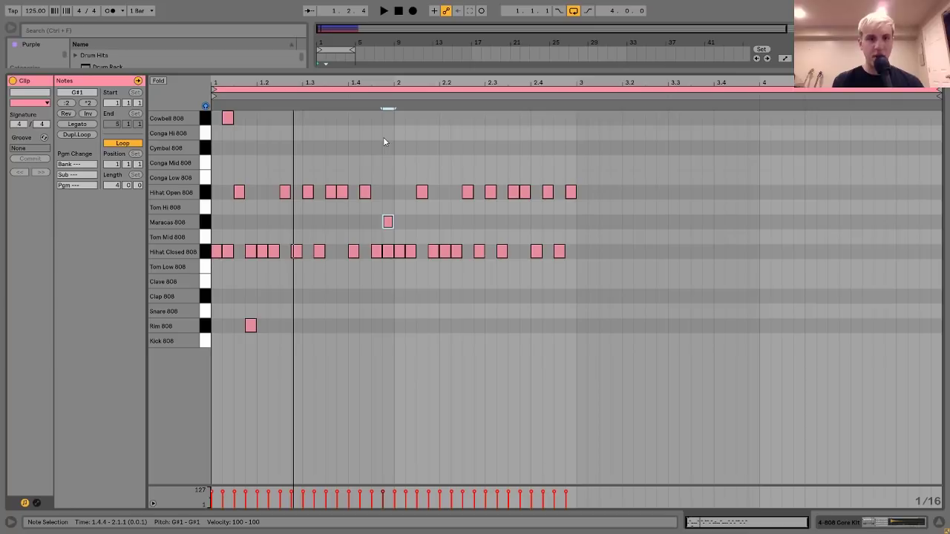
key("Down")
key("Down")
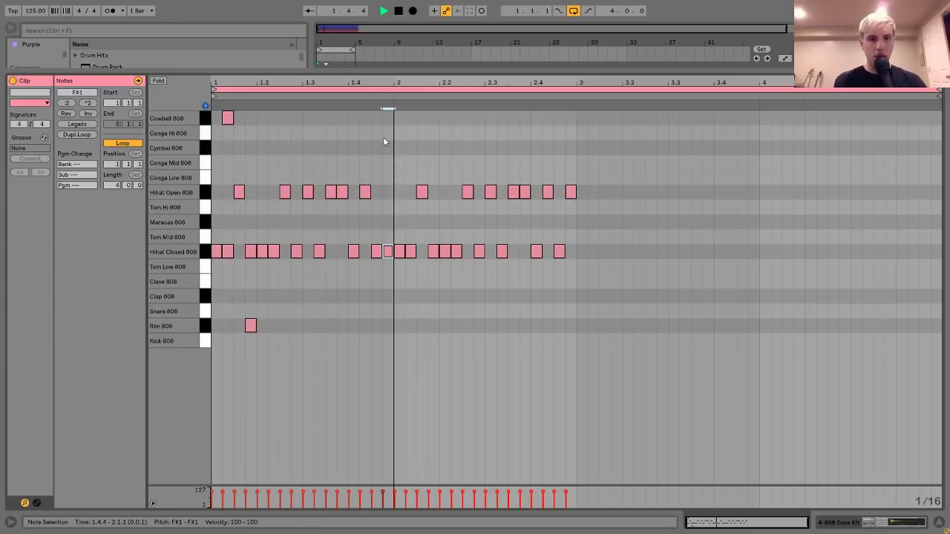
key("space")
key("Down")
key("Down")
key("Down")
key("Up")
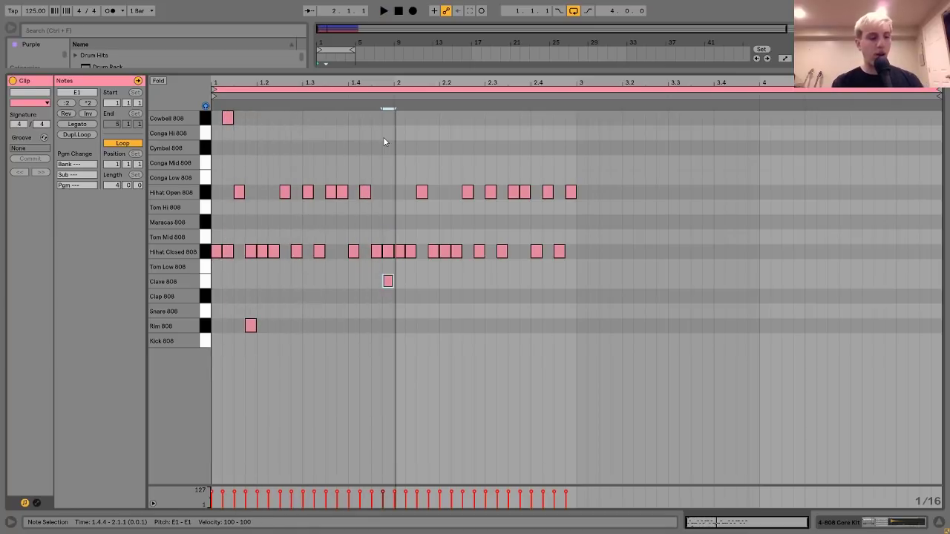
key("space")
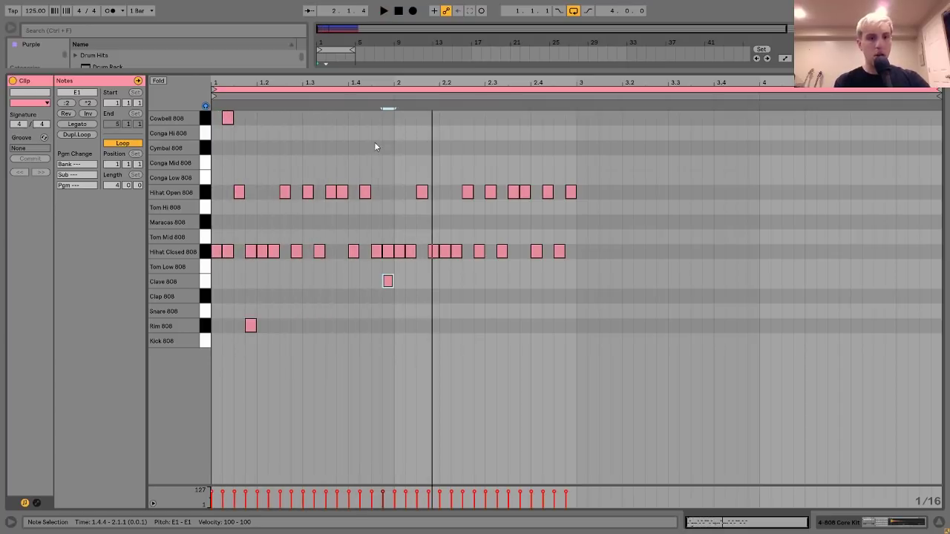
key("space")
Step: Fill bars 1 and 2 with back-to-back Snare 808 notes three sixteenths long, shortening the last one to end at bar 3
double_click(216, 311)
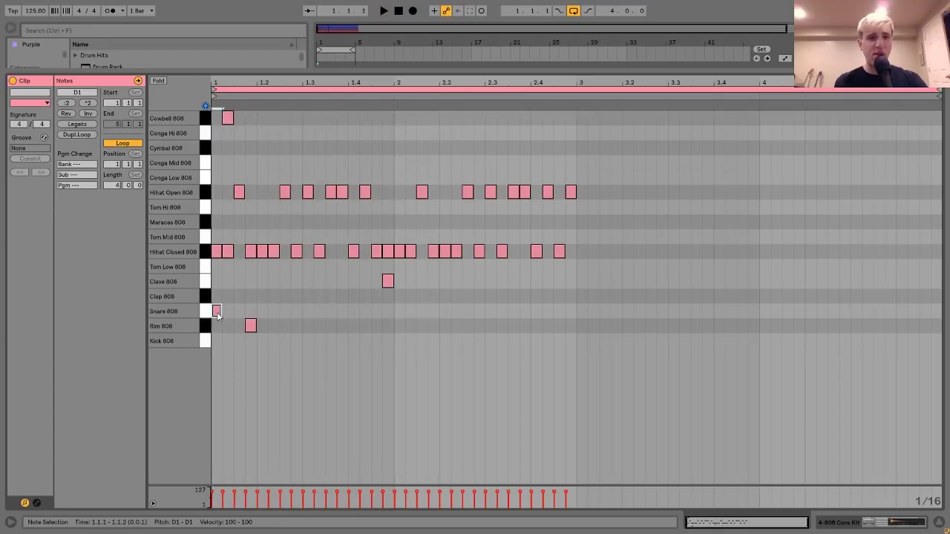
key("shift+Right")
key("ctrl+d")
key("ctrl+d")
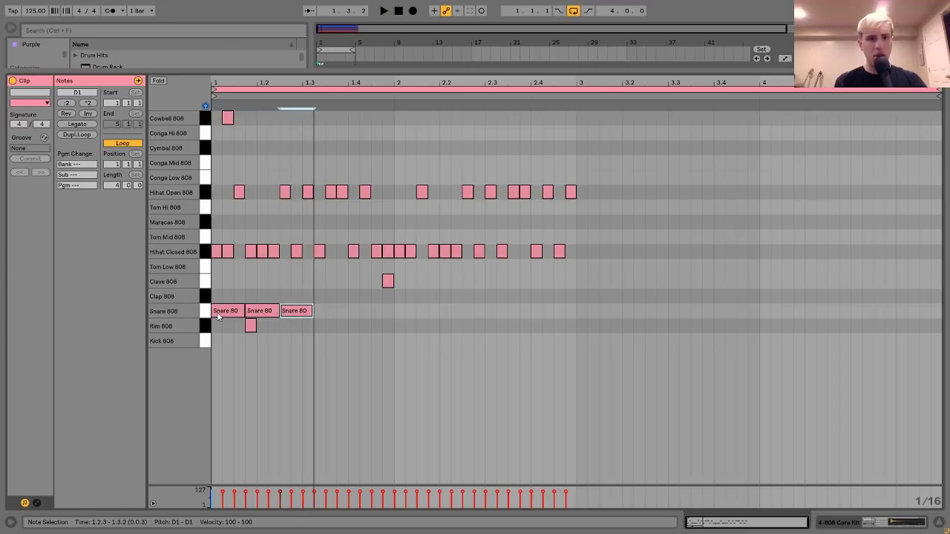
key("ctrl+d")
key("space")
key("ctrl+d")
key("ctrl+d")
key("ctrl+d")
key("ctrl+d")
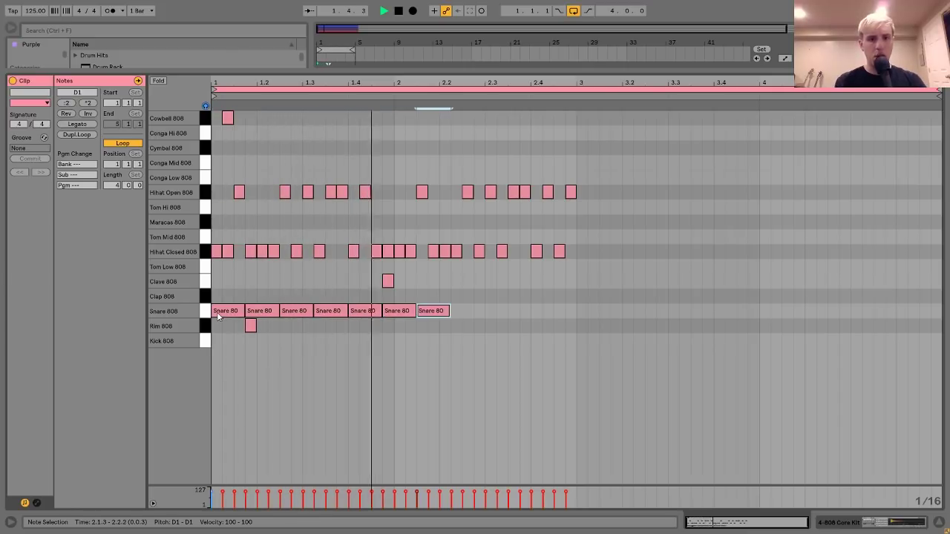
key("ctrl+d")
key("ctrl+d")
key("ctrl+d")
key("shift+Left")
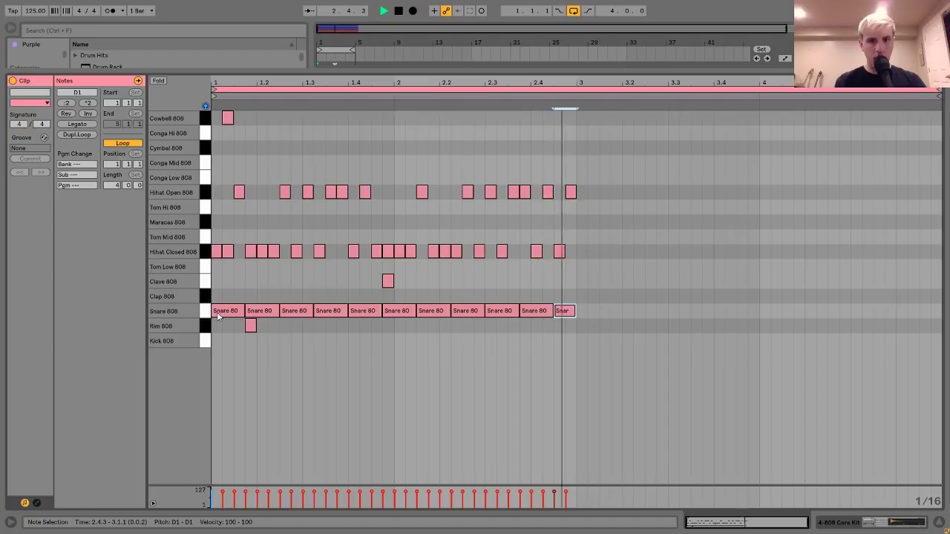
Step: Duplicate all notes of bars 1 and 2 into bars 3 and 4 and play the clip
left_click_drag(213, 119, 571, 343)
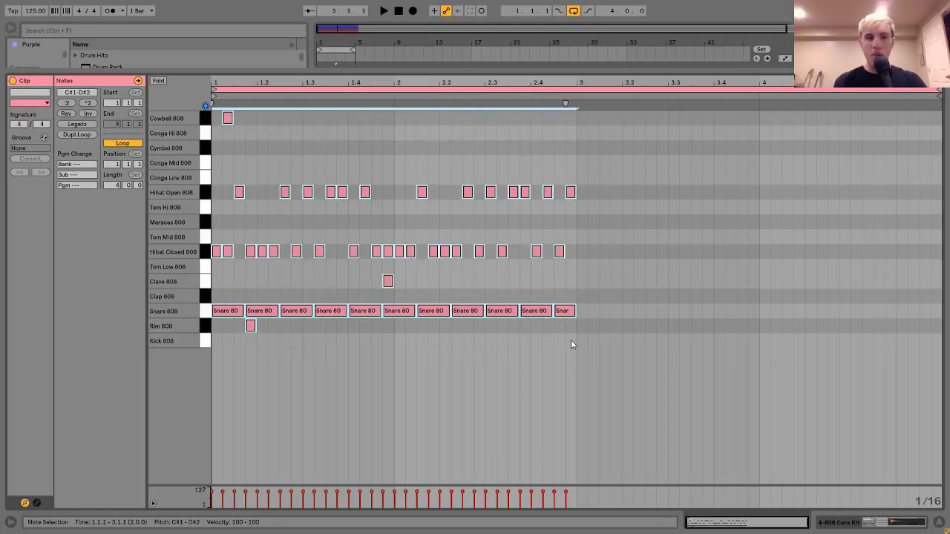
key("ctrl+d")
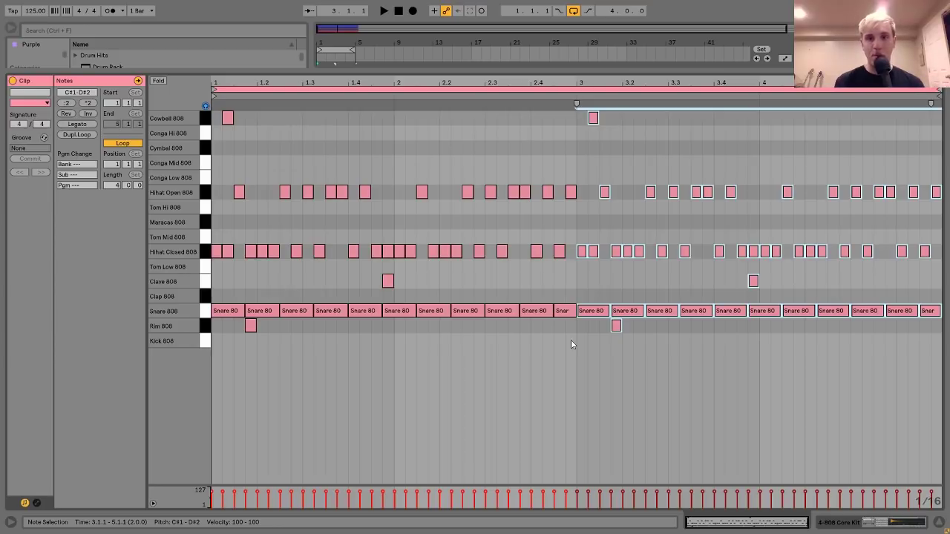
key("space")
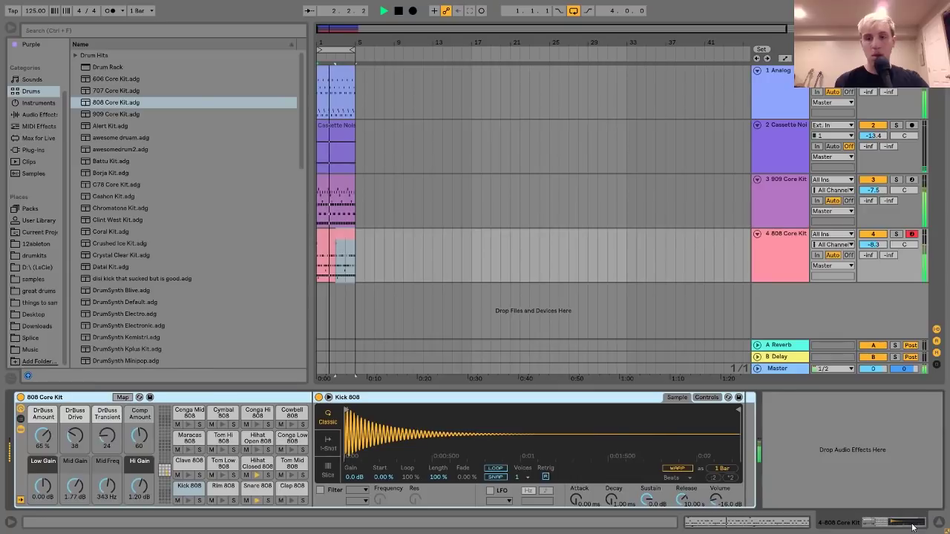
Step: Return to the kit's devices and lower the 808 Core Kit track volume to -11.3 dB
left_click(860, 518)
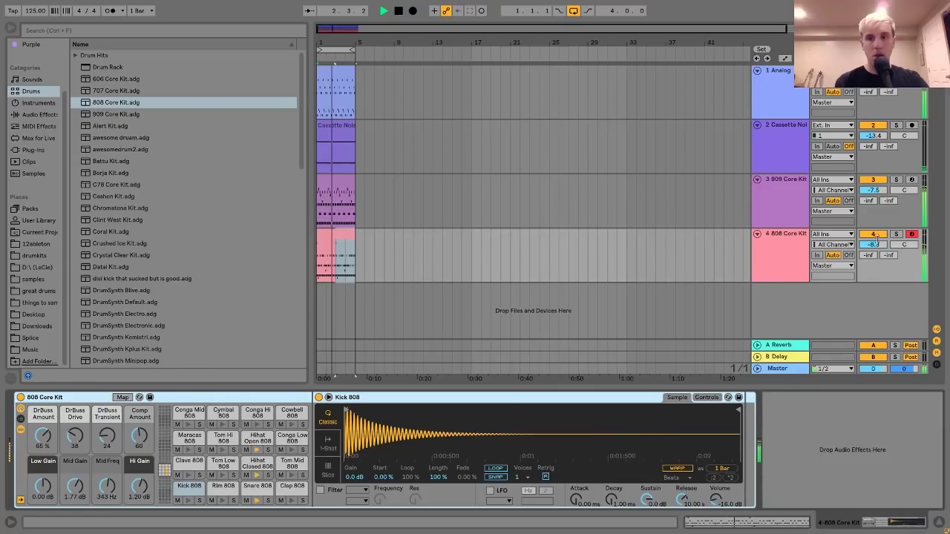
mouse_move(874, 244)
left_mouse_down()
mouse_move(873, 256)
mouse_move(865, 248)
left_mouse_up()
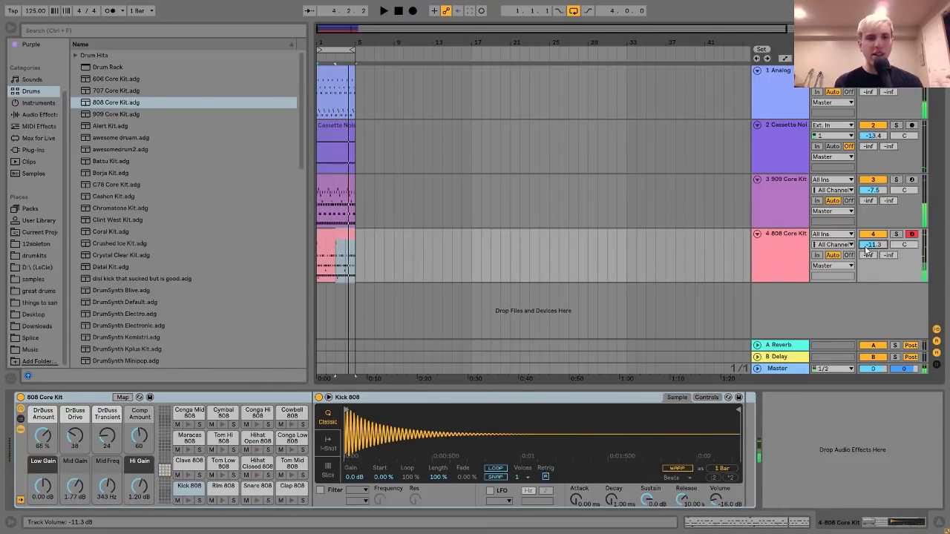
Step: Add an Auto Filter to the 808 Core Kit track, set to 7.47 kHz with 59% resonance, and audition it
left_click(774, 235)
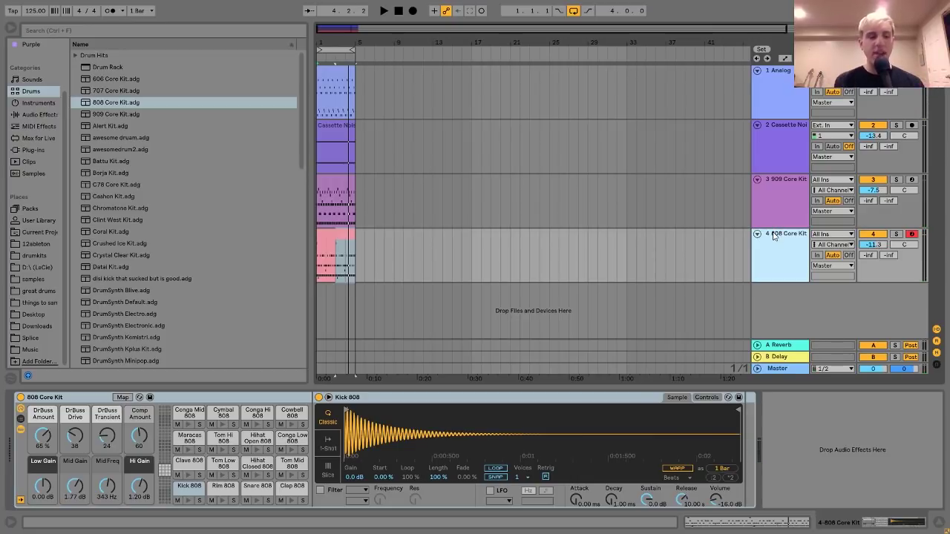
left_click(44, 115)
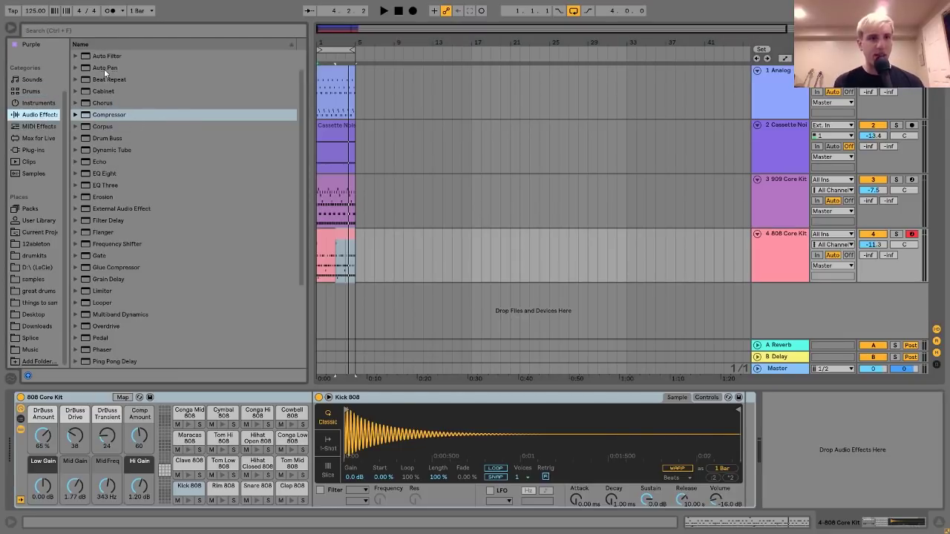
left_click_drag(104, 58, 702, 395)
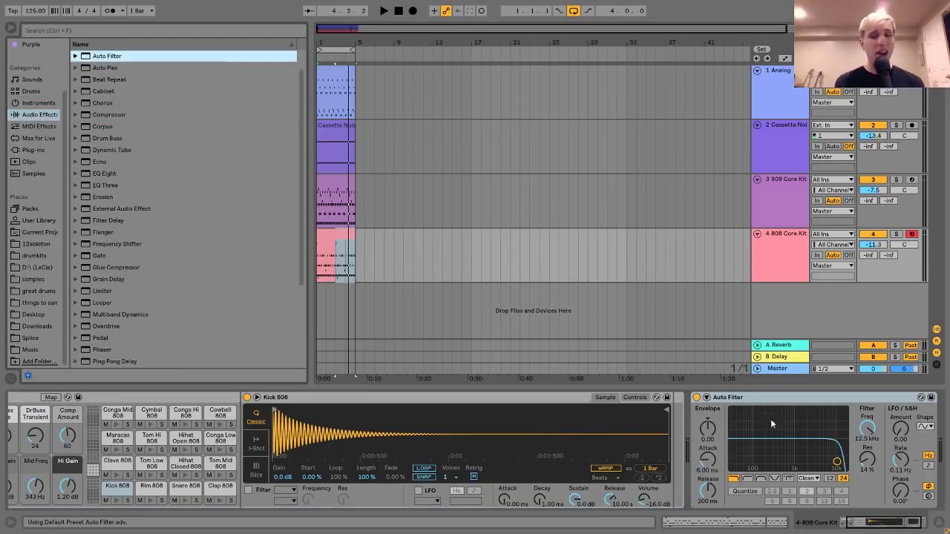
mouse_move(824, 450)
left_mouse_down()
mouse_move(816, 445)
mouse_move(828, 441)
left_mouse_up()
key("space")
key("space")
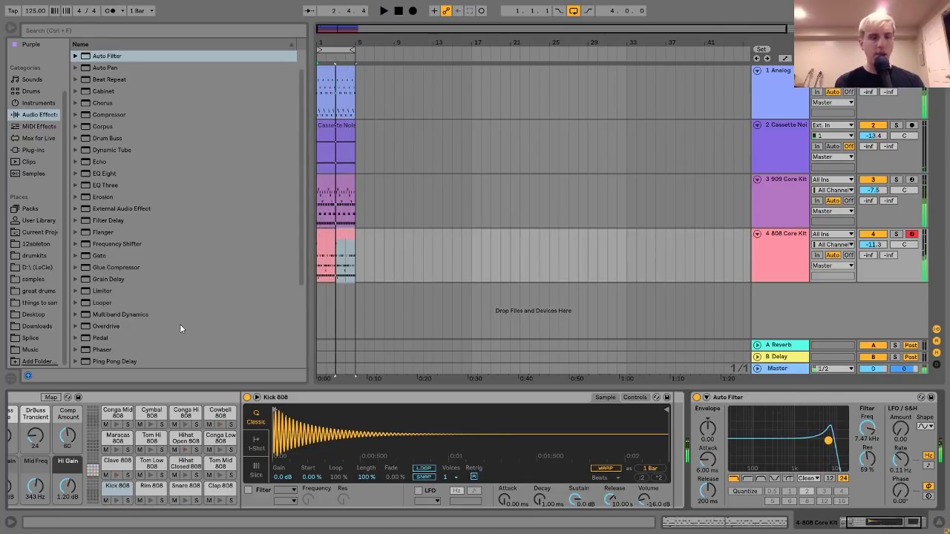
Step: Add a Saturator after the Auto Filter, replacing the default device with the A Bit Warmer preset
scroll(178, 323, "down", 5)
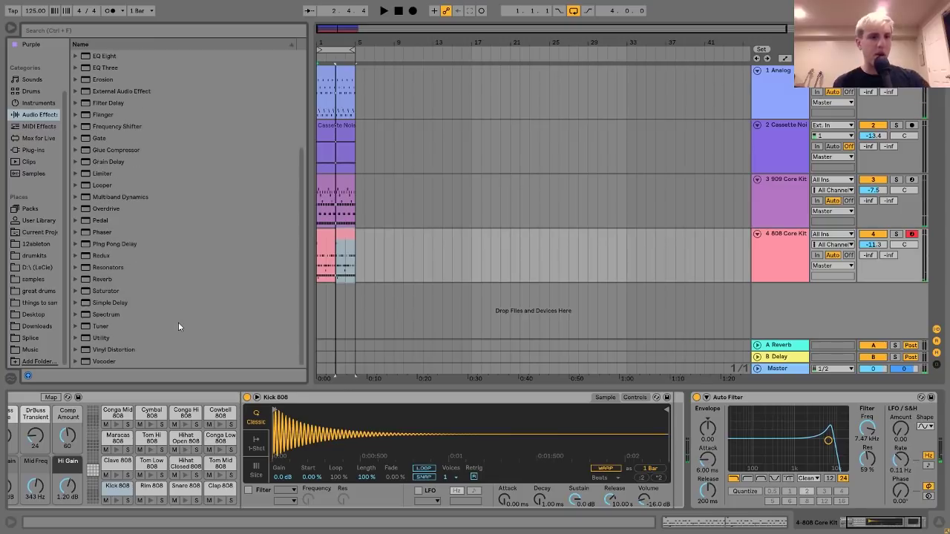
left_click(76, 291)
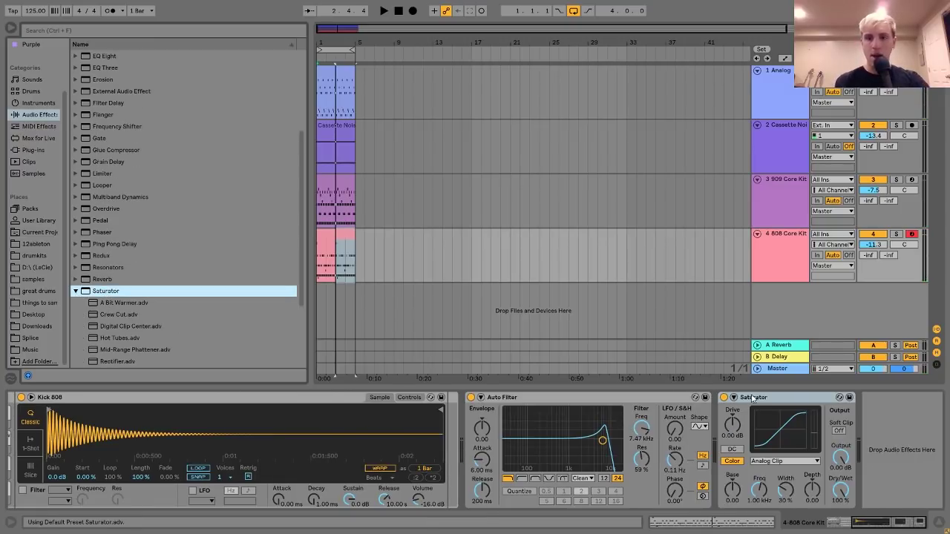
left_click(753, 399)
key("Delete")
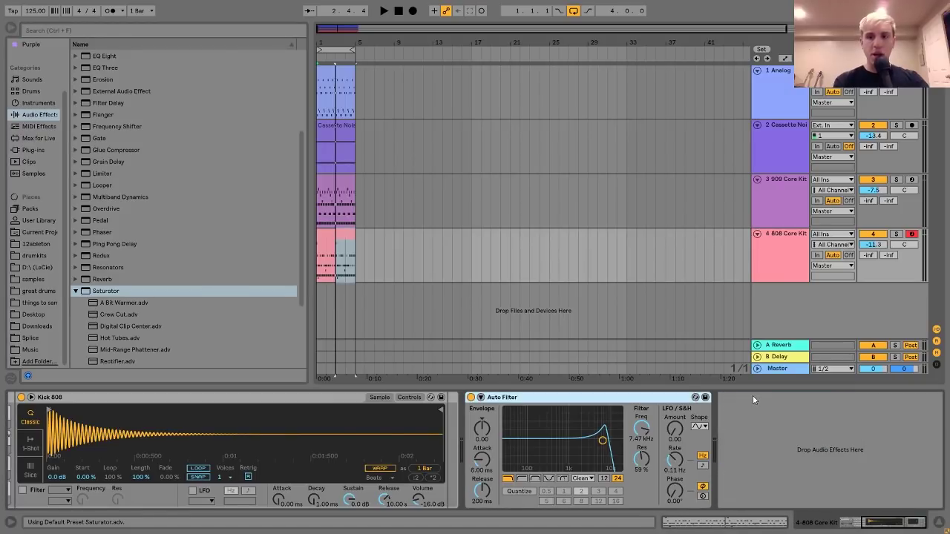
double_click(111, 305)
Step: During playback, lower the 808 Core Kit volume to -16.0 dB and set its Auto Filter to 6.23 kHz with 66% resonance
key("space")
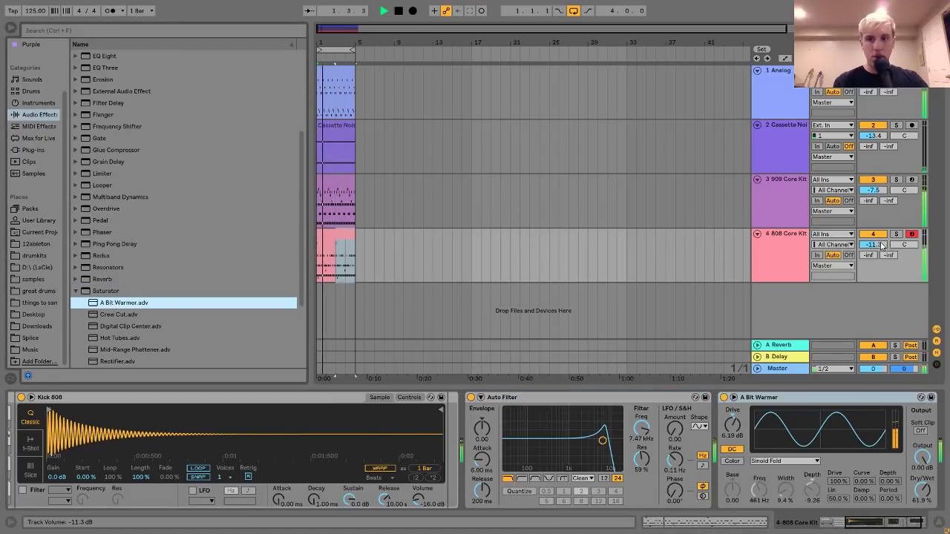
left_click_drag(882, 245, 882, 267)
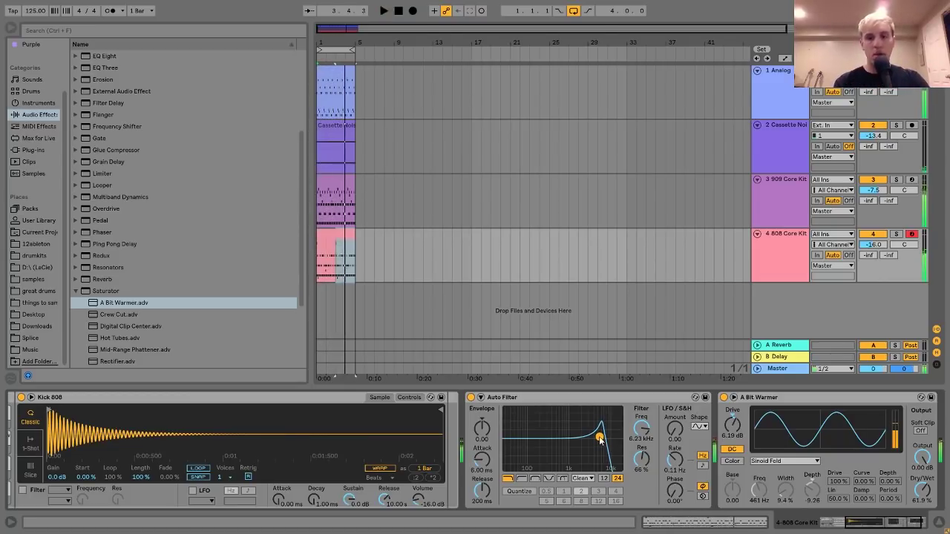
key("space")
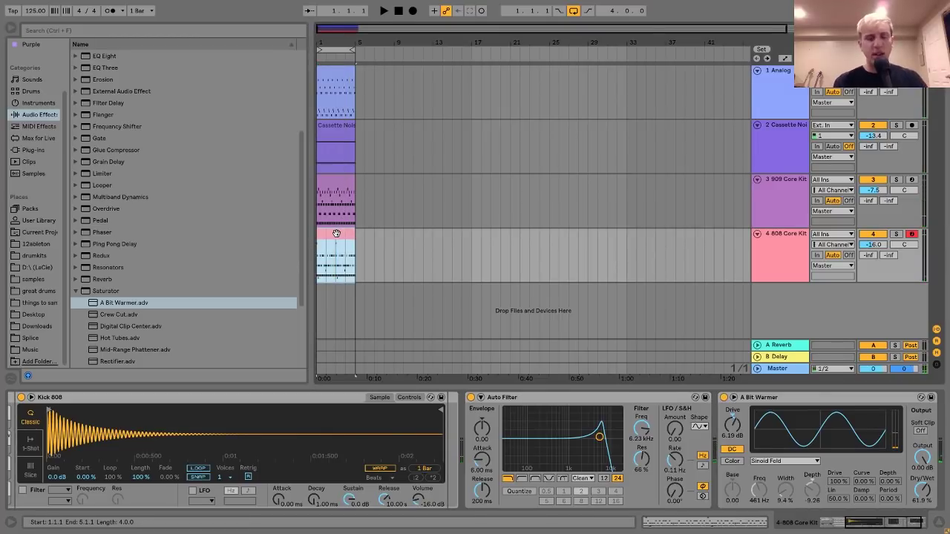
Step: Move all four tracks' clips to bar 17 and fill bars 1 to 16 of the Cassette Noise track with copies of its clip
key("ctrl+a")
left_click_drag(337, 207, 320, 128)
left_click(493, 126)
key("ctrl+d")
key("ctrl+d")
key("ctrl+d")
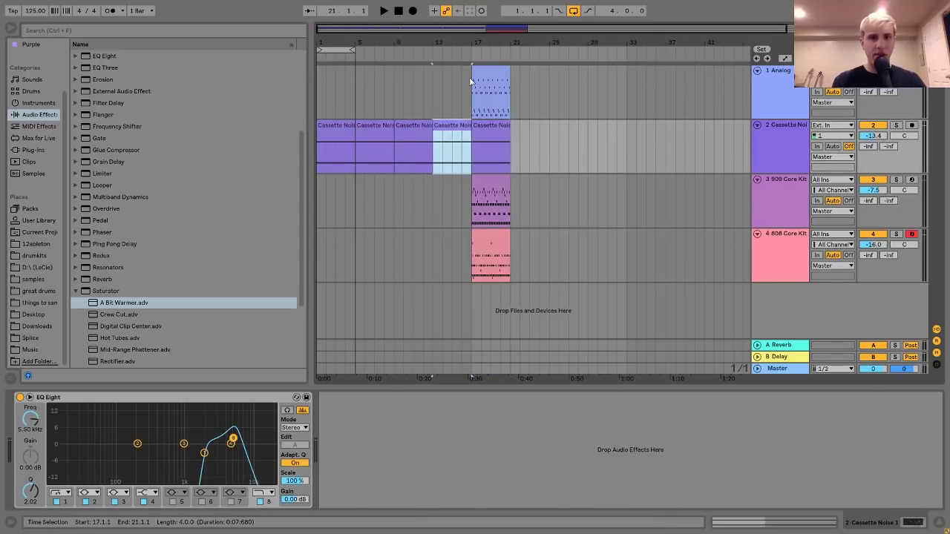
Step: Copy the Analog clip from bar 17 to bar 1 and duplicate it until it fills the space up to bar 17
left_click_drag(490, 89, 329, 85)
key("ctrl+d")
key("ctrl+d")
key("ctrl+d")
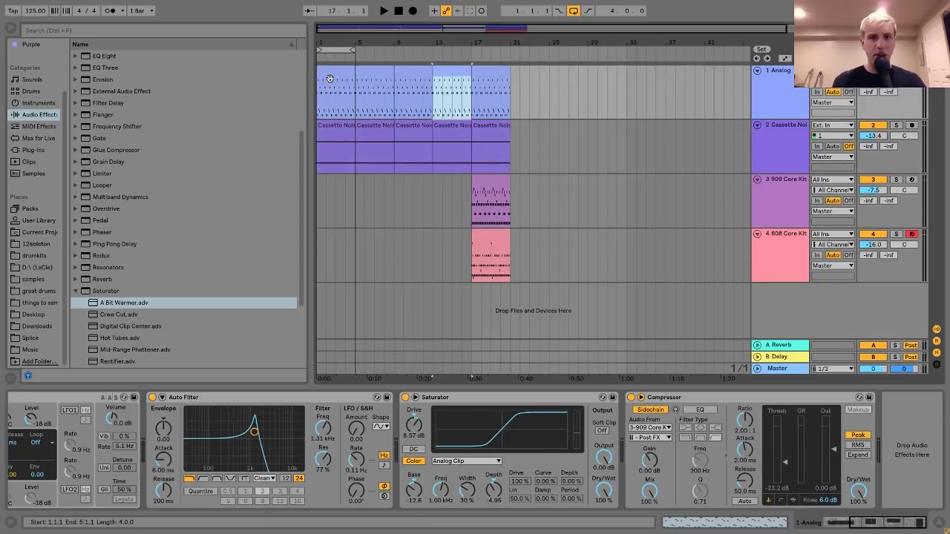
left_click(330, 80)
Step: Copy the 909 Core Kit clip to bar 1, delete every note in the copy except Kick 909 and play it
left_click_drag(511, 193, 344, 182)
double_click(344, 182)
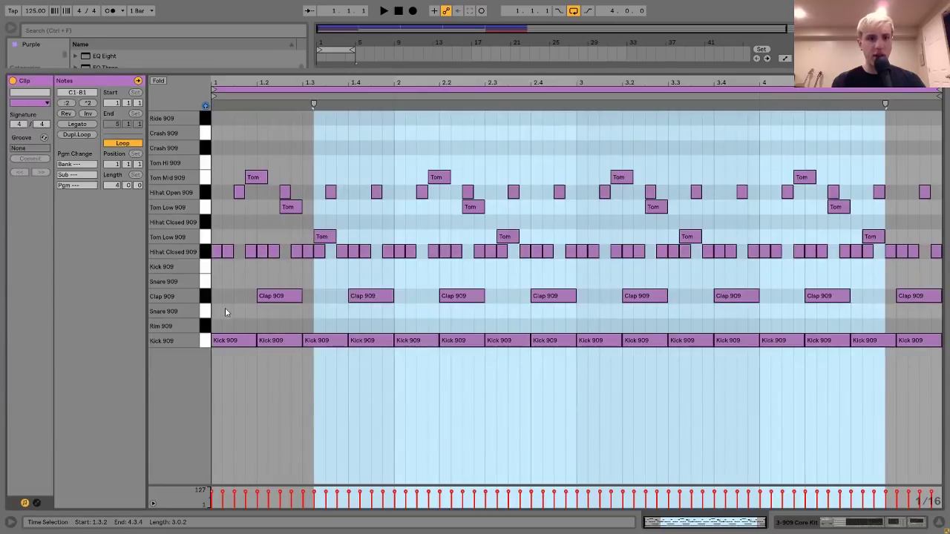
left_click_drag(205, 321, 204, 176)
key("Delete")
key("space")
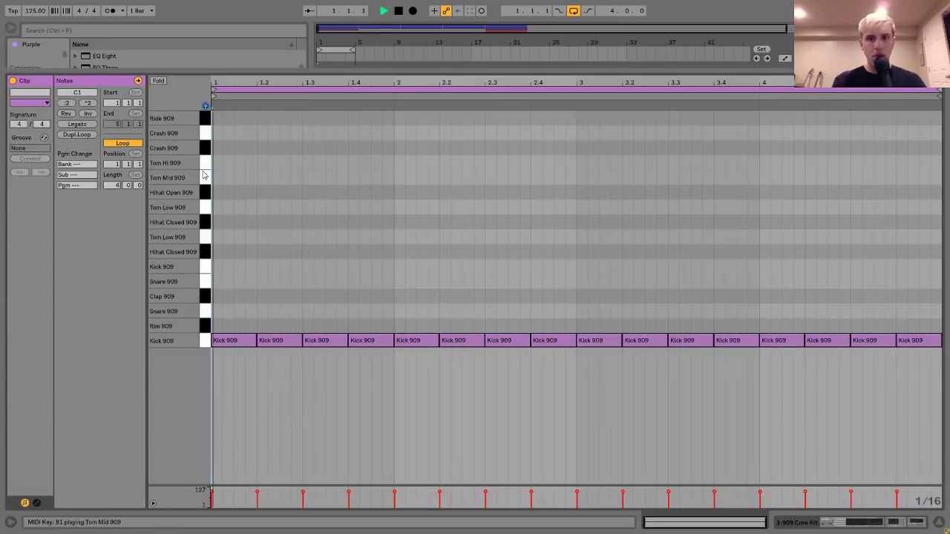
Step: Duplicate the kick-only 909 clip to bar 5, loop both clips as an eight-bar section and play it
left_click(871, 517)
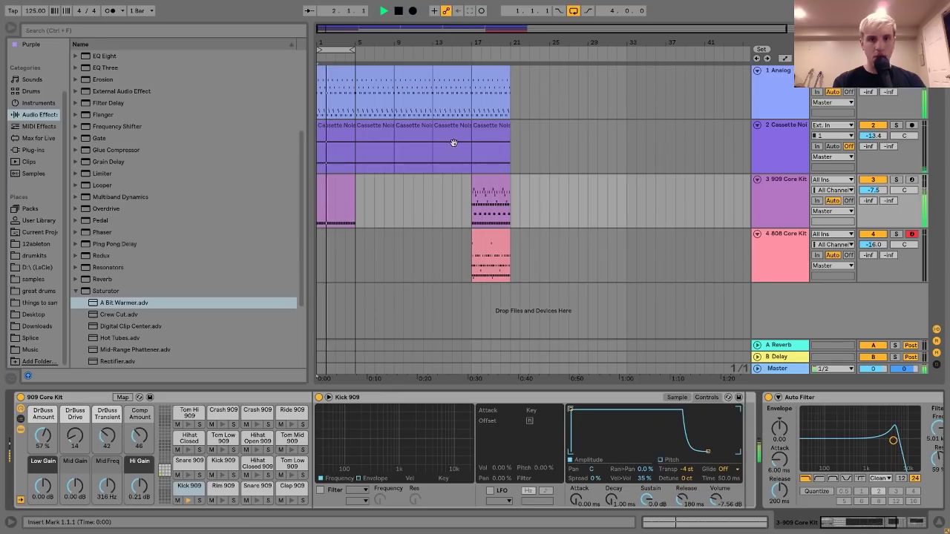
left_click(328, 187)
key("space")
key("ctrl+d")
left_click(328, 186, "shift")
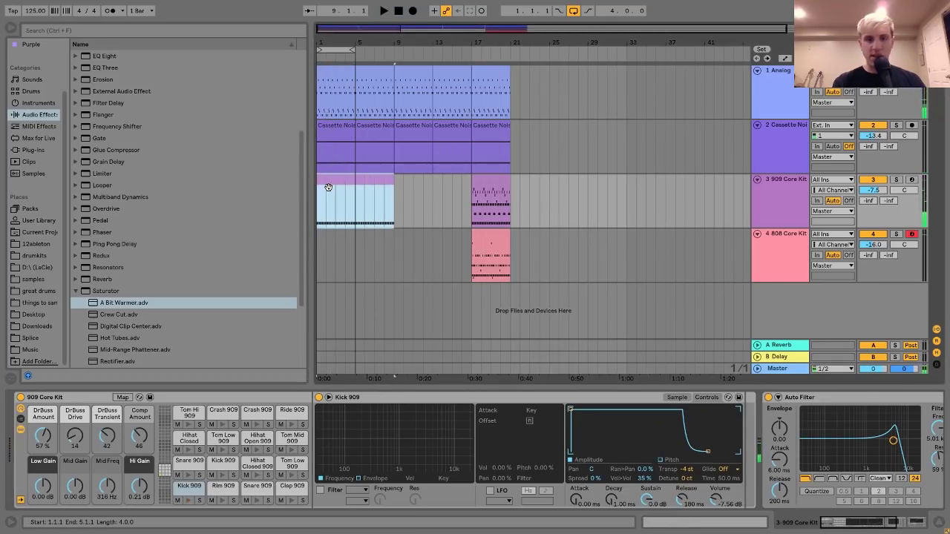
key("ctrl+l")
key("space")
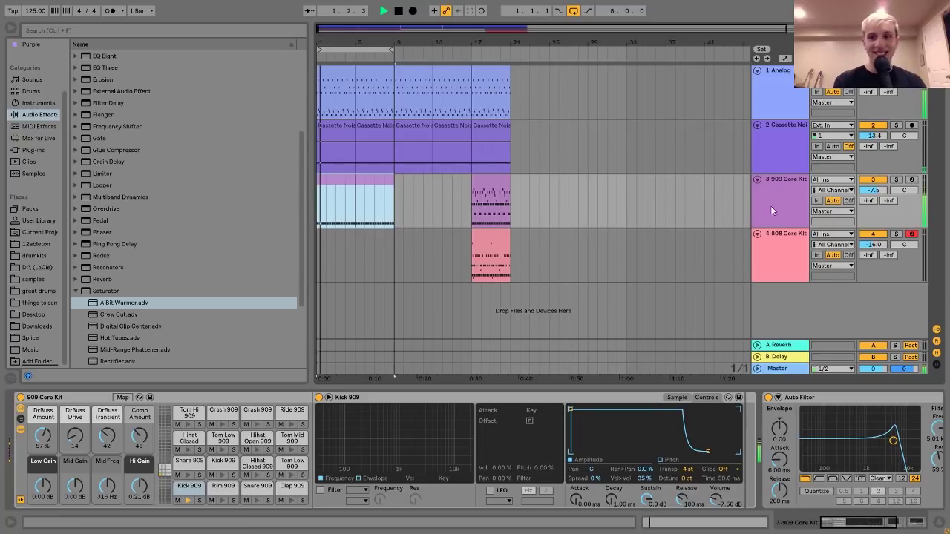
Step: Set the 909 Core Kit track volume to -6.3 dB and copy its full clip from bar 17 to bar 5
left_click_drag(872, 190, 872, 185)
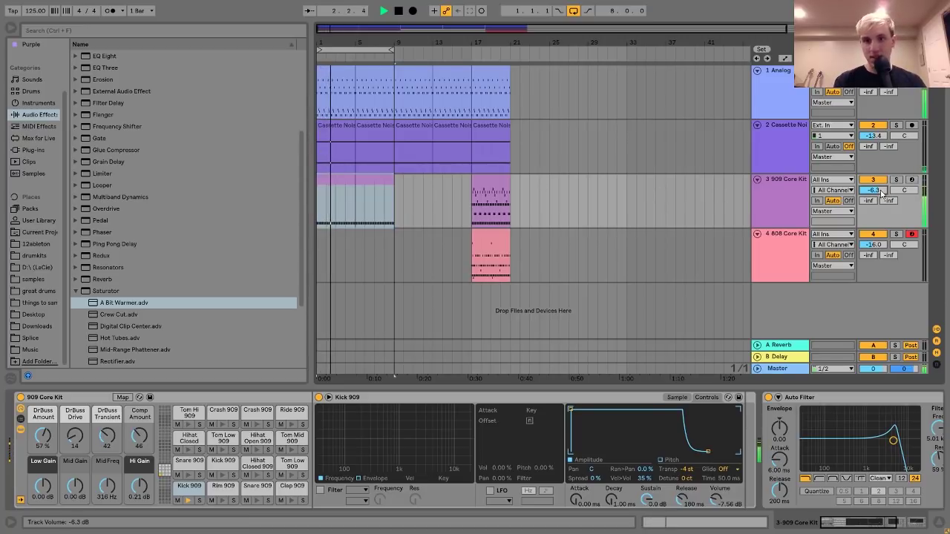
left_click(496, 182)
left_click_drag(497, 181, 387, 187)
Step: Delete all Clap 909 notes from the 909 clip at bar 5 and play it with arrangement looping turned off
double_click(379, 192)
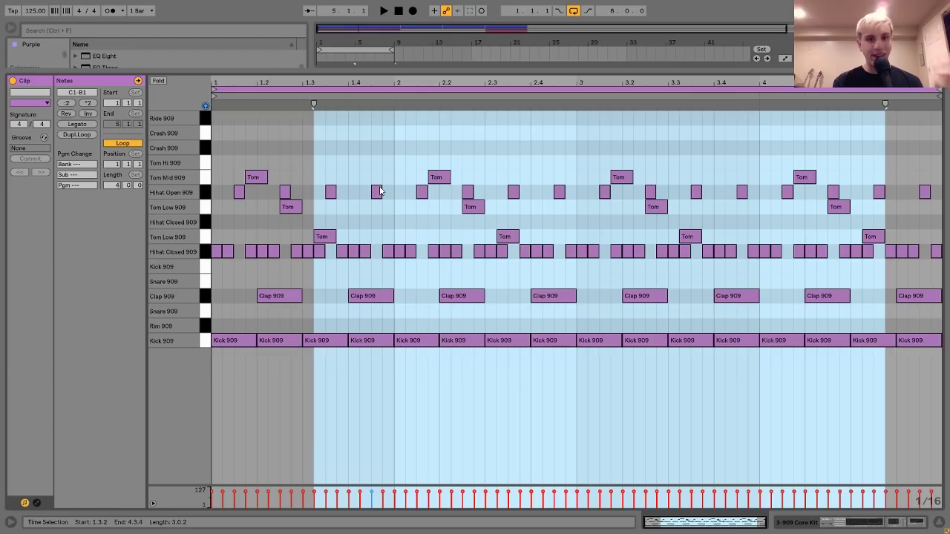
left_click(206, 297)
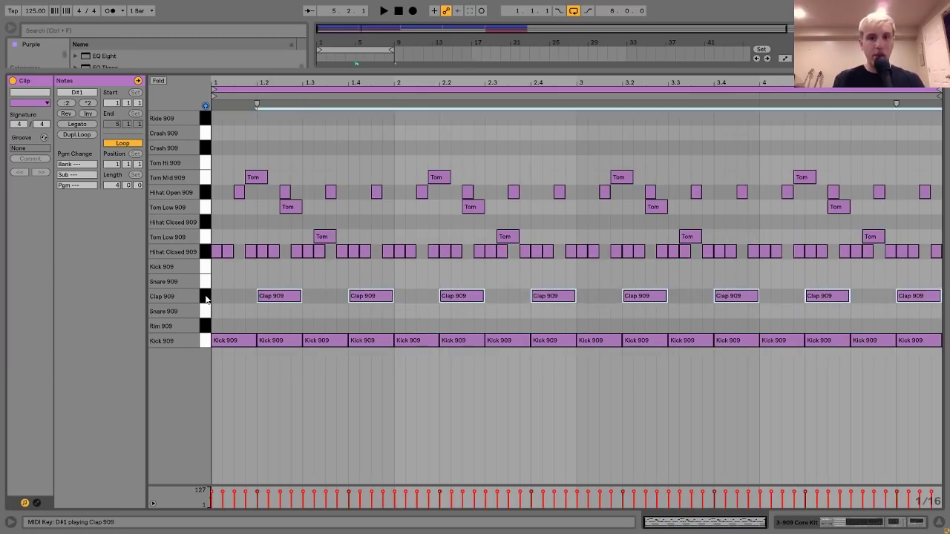
key("Delete")
key("space")
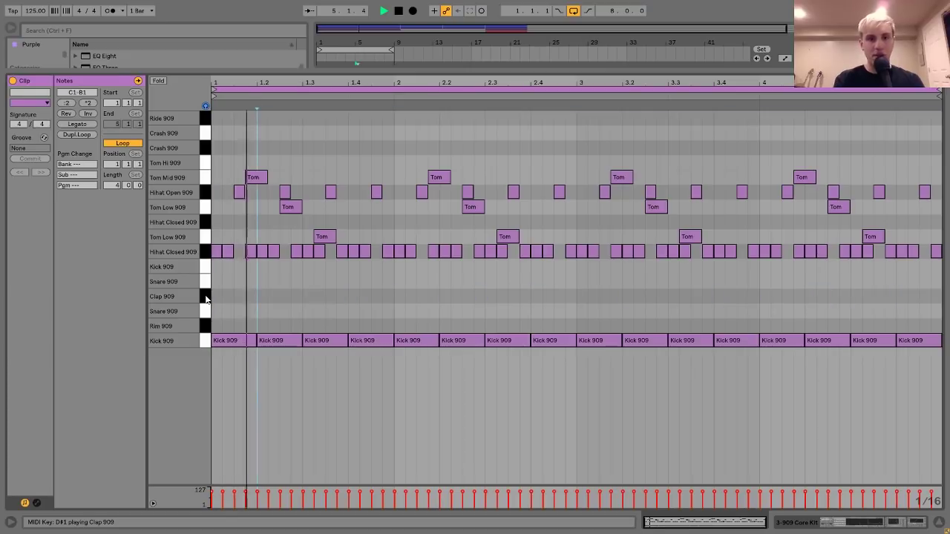
left_click(846, 524)
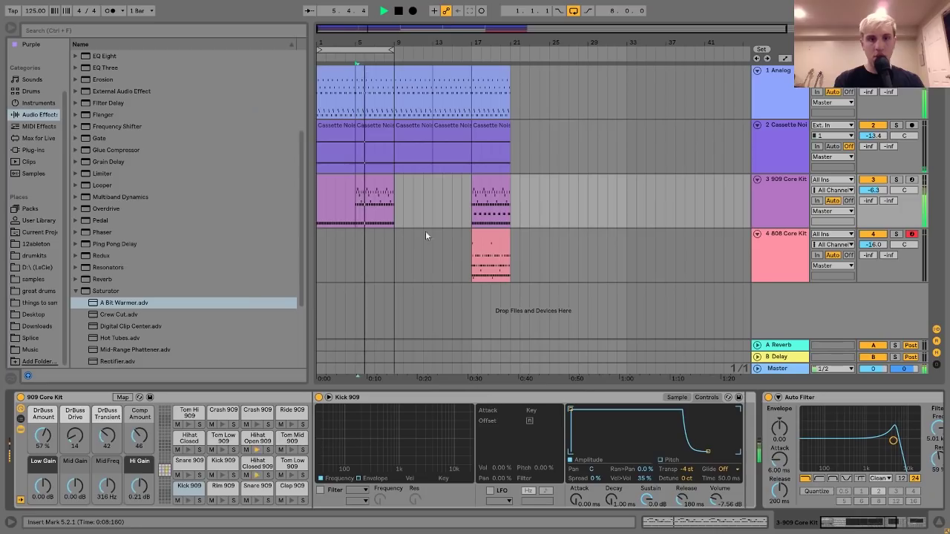
left_click(574, 11)
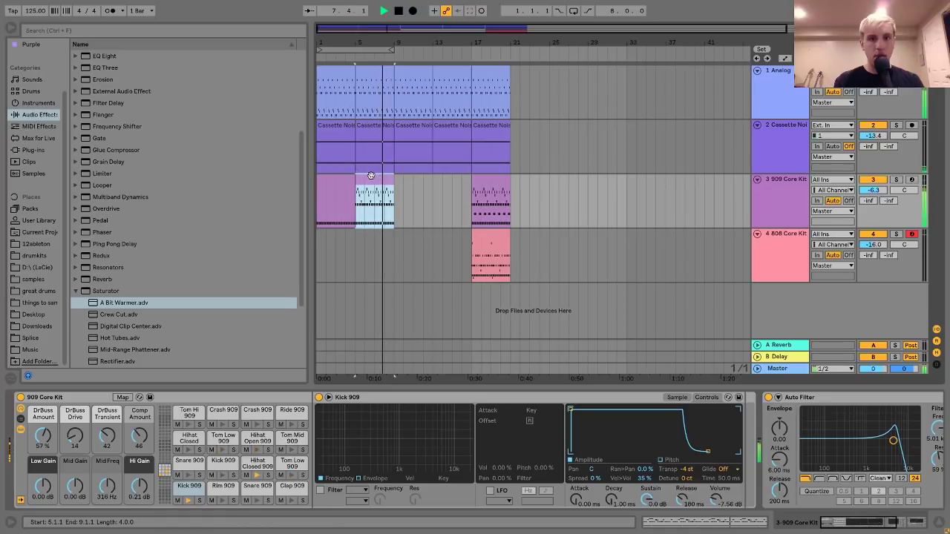
Step: Try a duplicate of the bar 5 909 clip without kick notes at bar 9, and discard the duplicate
key("ctrl+d")
double_click(407, 179)
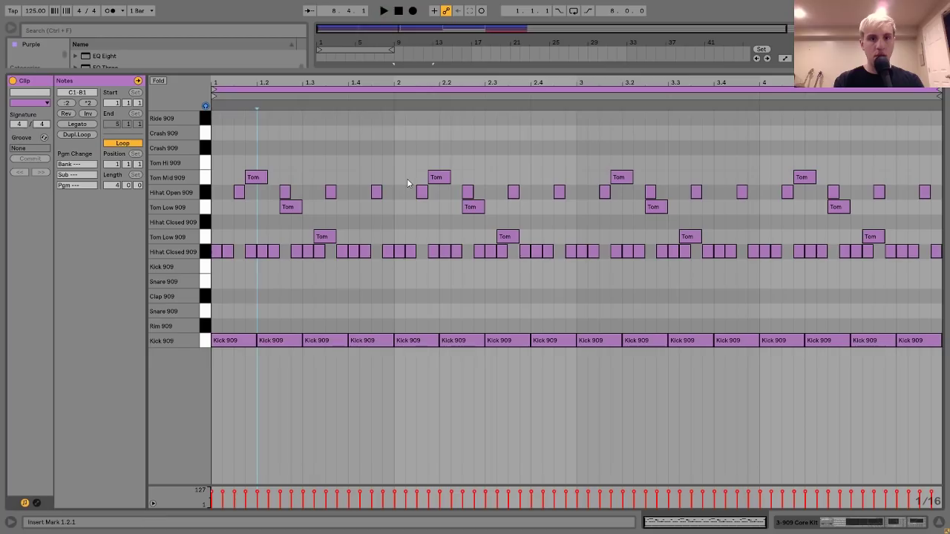
left_click(207, 345)
key("Up")
key("Up")
key("Up")
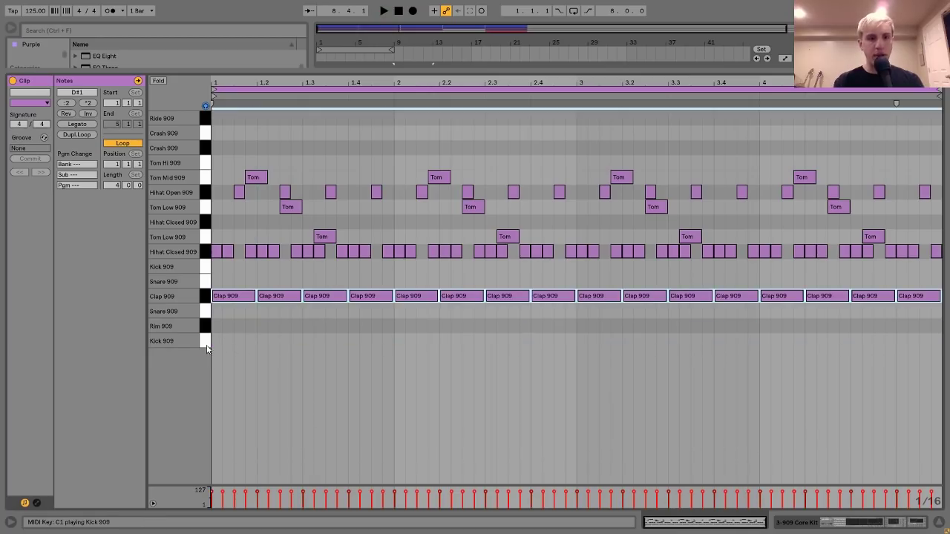
key("space")
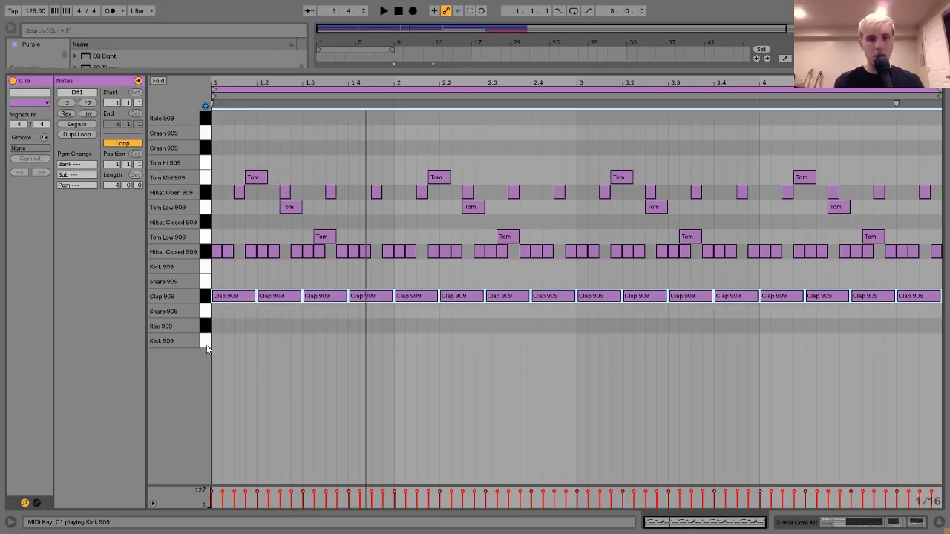
key("Delete")
key("space")
left_click(881, 526)
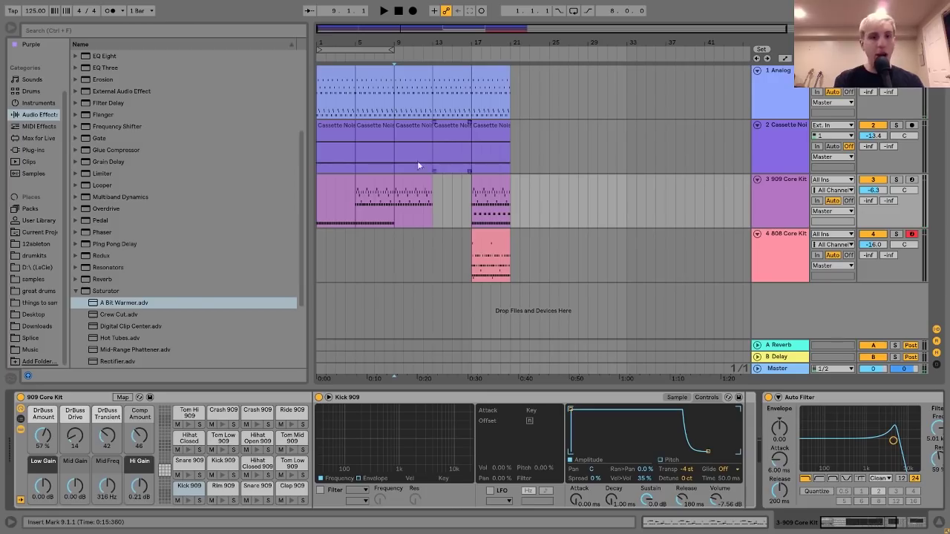
left_click(410, 185)
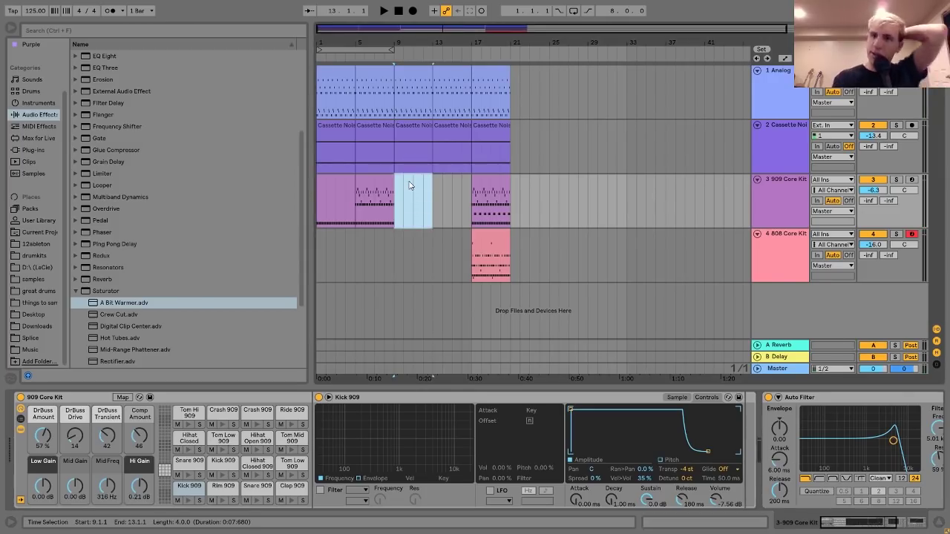
Step: Insert a new MIDI track below the Analog track and load the Omnisphere plug-in on it
left_click(785, 84)
key("ctrl+shift+t")
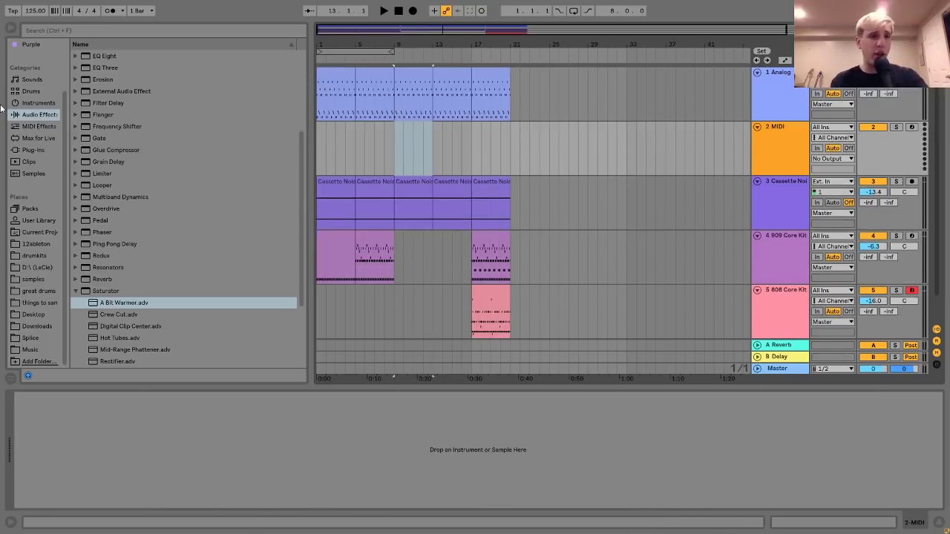
left_click(36, 151)
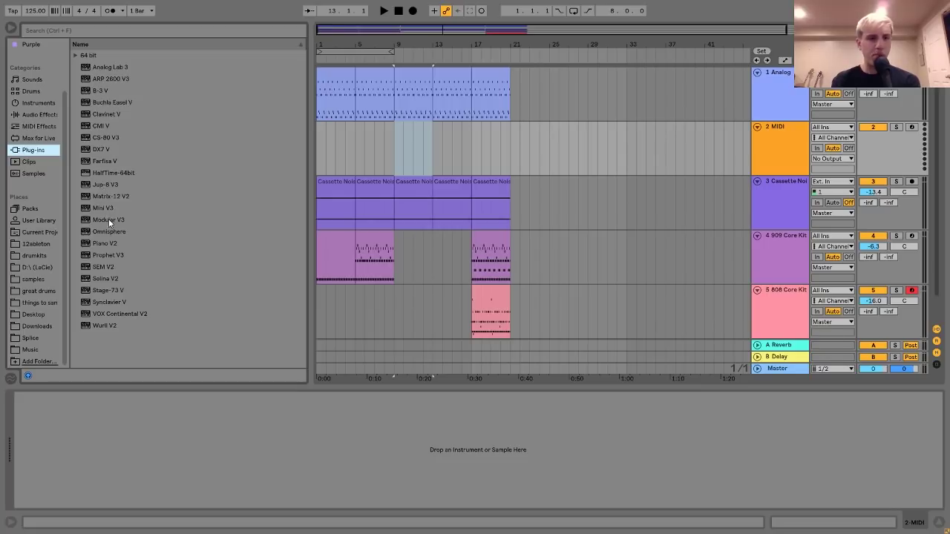
left_click_drag(106, 232, 430, 161)
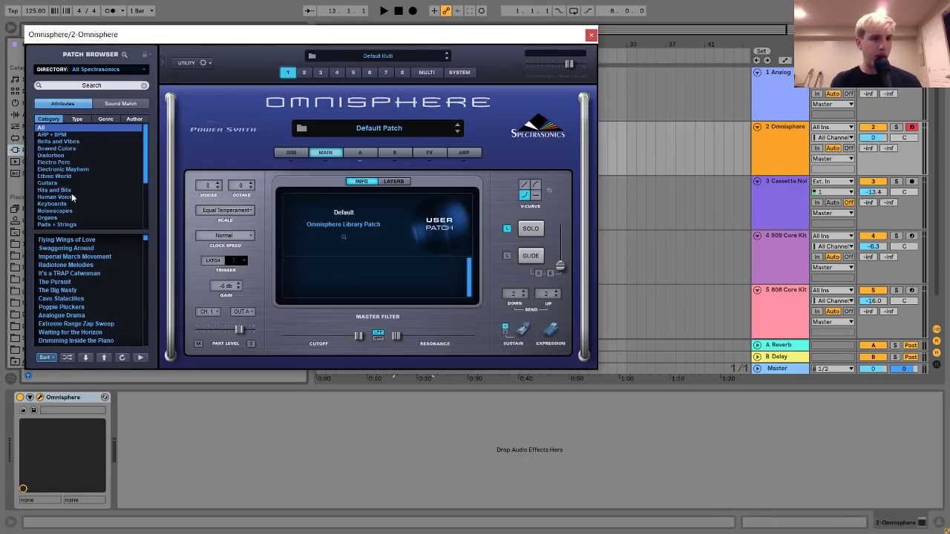
Step: Load the Pop Female2 Ahs1 patch from Omnisphere's Human Voices category
left_click(72, 198)
left_click_drag(148, 240, 148, 315)
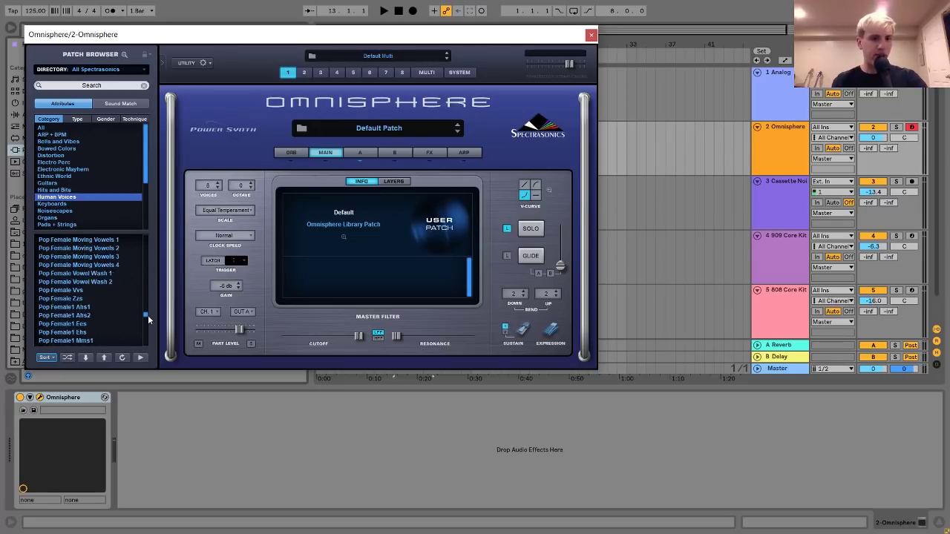
scroll(75, 301, "down", 5)
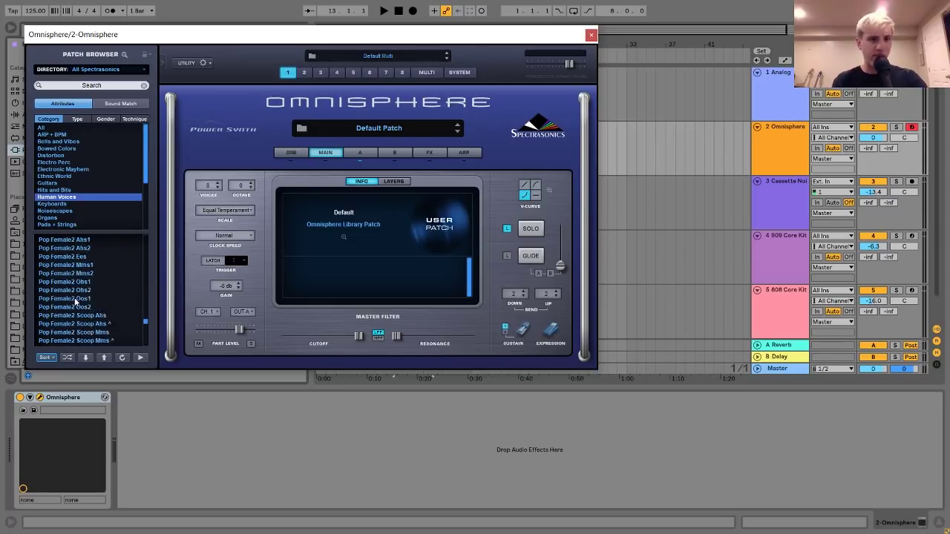
left_click(77, 244)
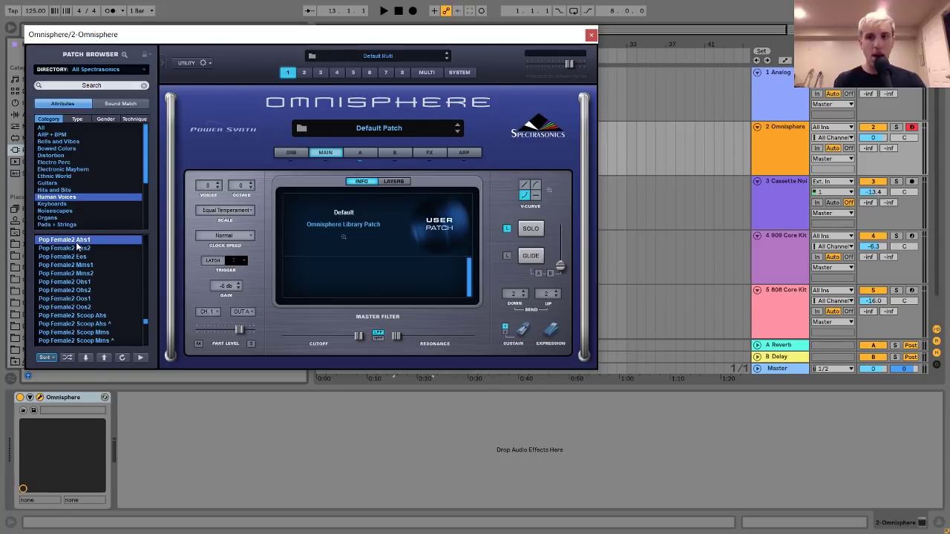
Step: Set the Omnisphere track volume to -5.0 dB and close the plug-in window
left_click(791, 133)
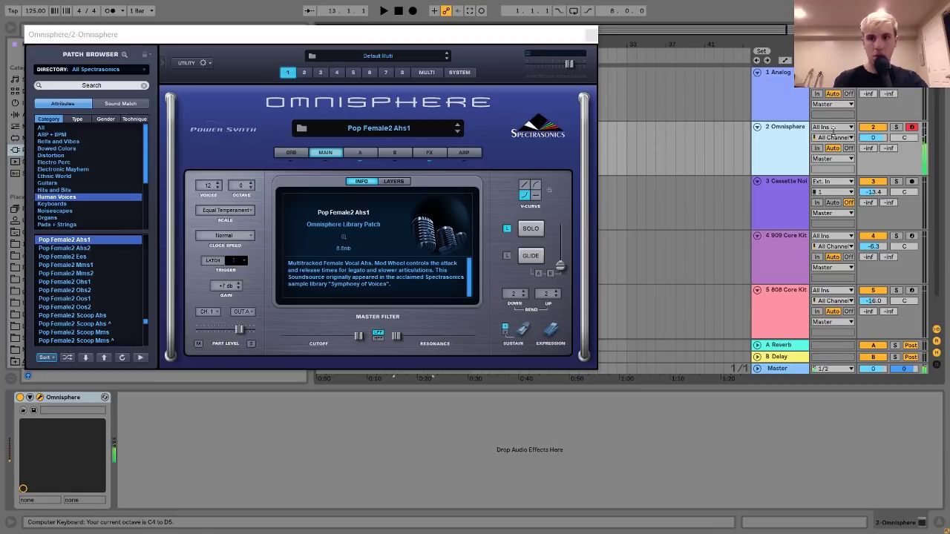
left_click_drag(889, 141, 889, 152)
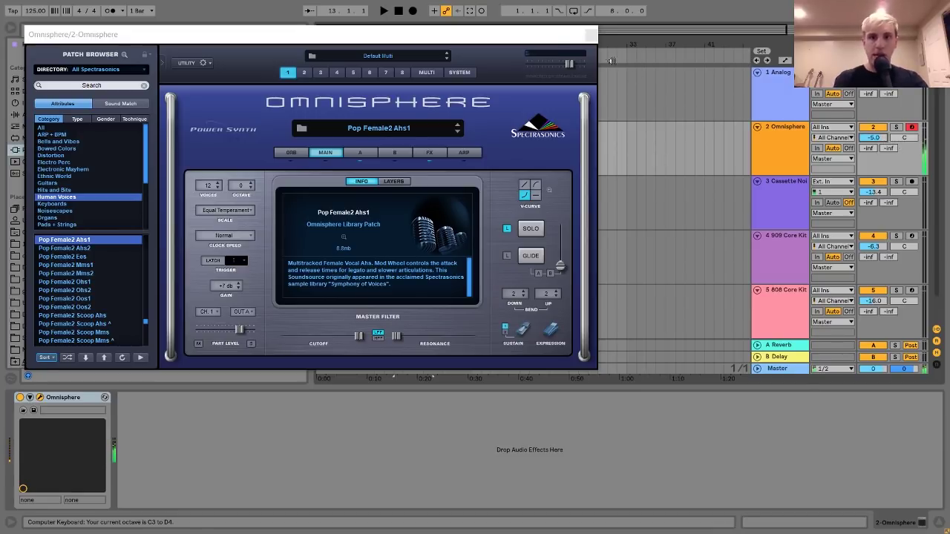
left_click(591, 35)
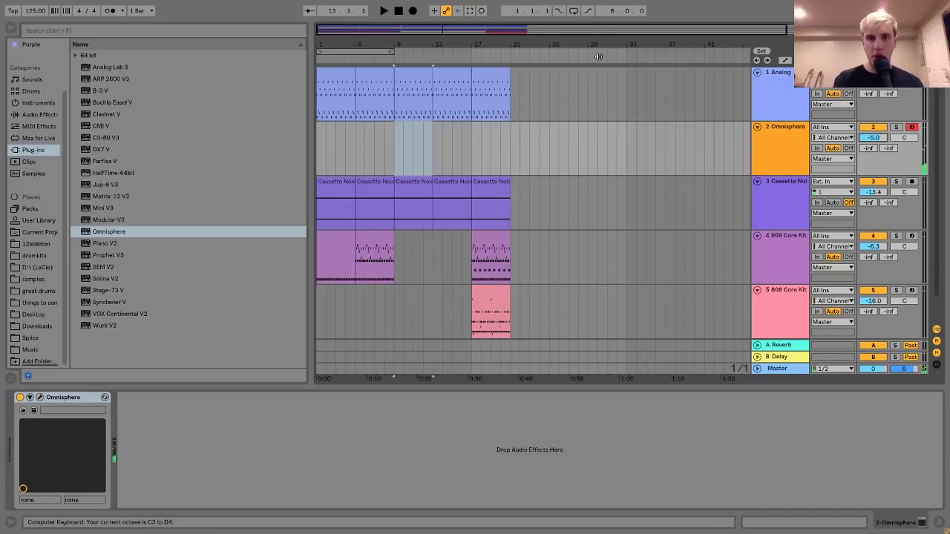
Step: Check the Analog clip's notes, create an empty four-bar MIDI clip at bar 9 on the Omnisphere track and open it
double_click(418, 77)
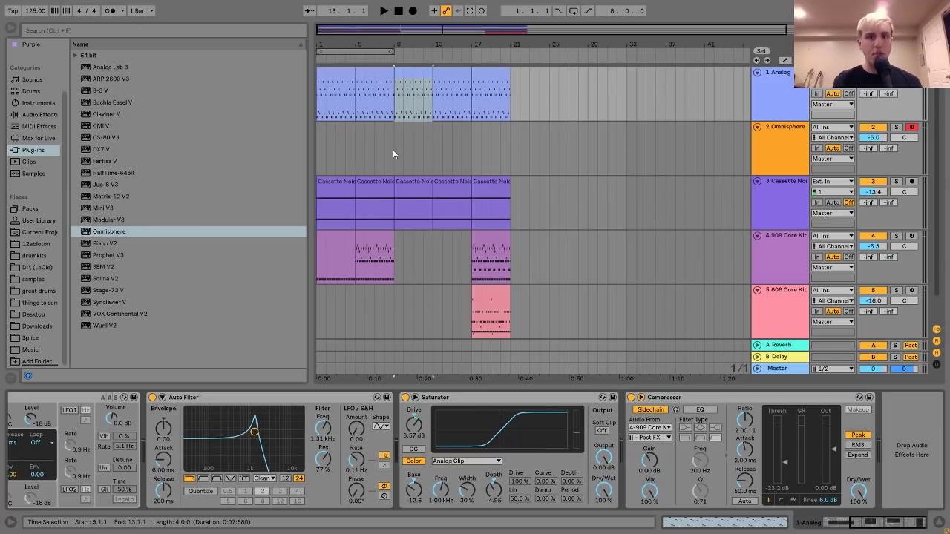
left_click_drag(395, 149, 431, 151)
key("ctrl+shift+m")
double_click(431, 150)
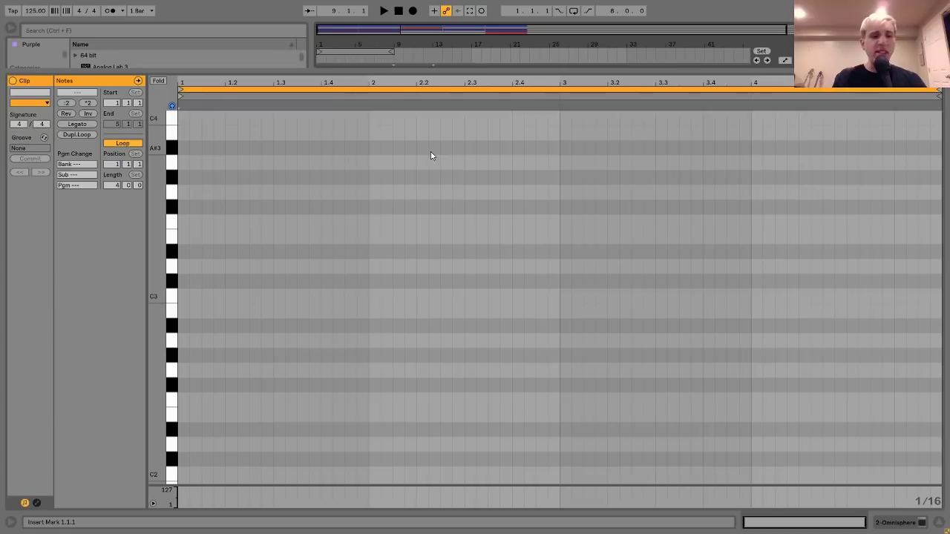
Step: Add a chord of F3, G3, G#3 and C4 at the clip's start and stretch it across the clip with Legato
double_click(182, 224)
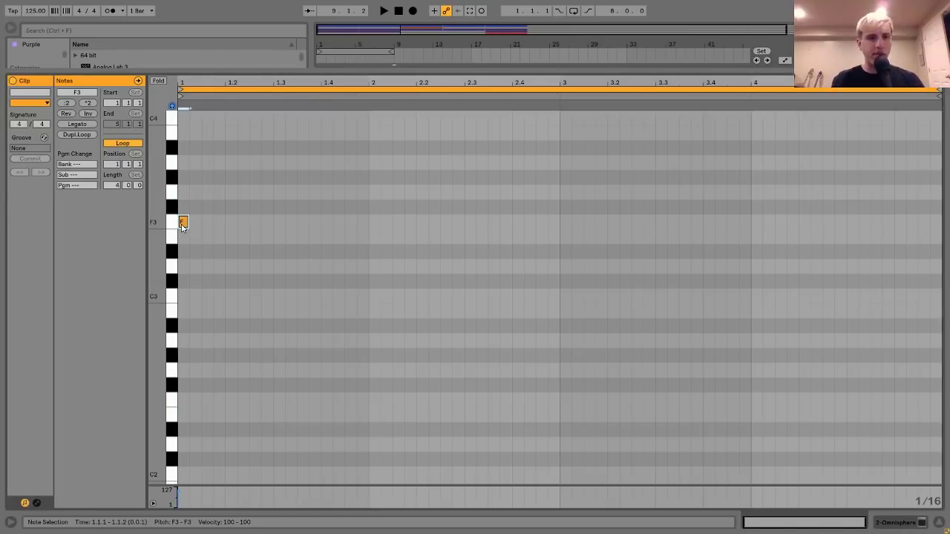
double_click(183, 179)
double_click(184, 117)
double_click(184, 193)
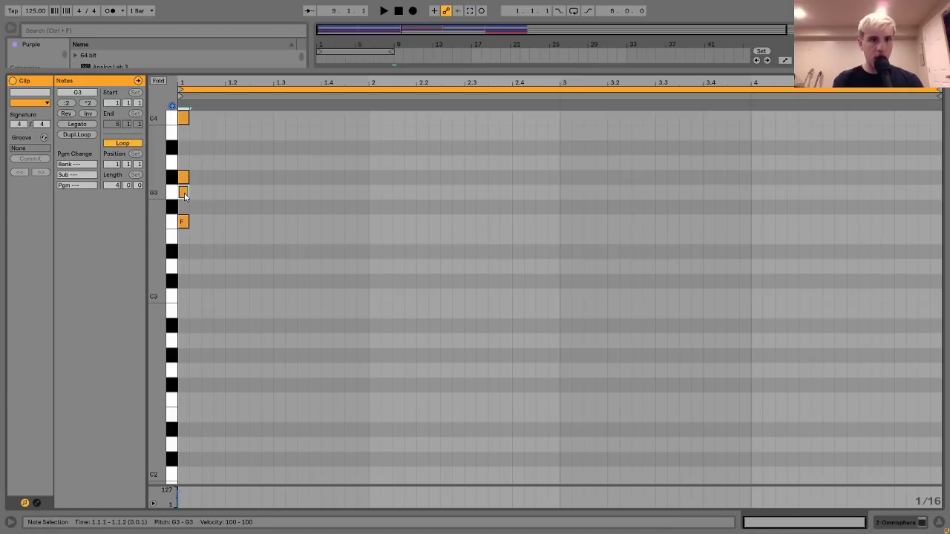
key("ctrl+a")
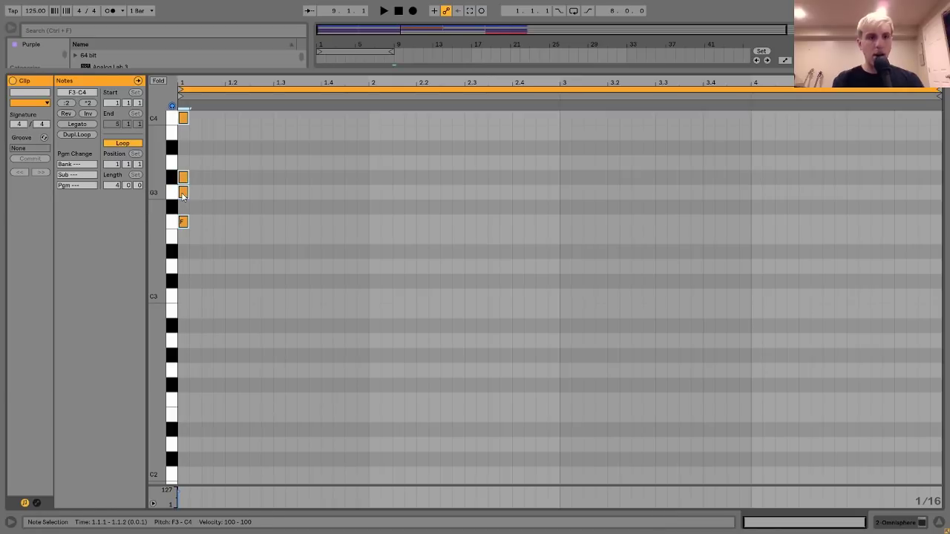
left_click(70, 125)
left_click(906, 524)
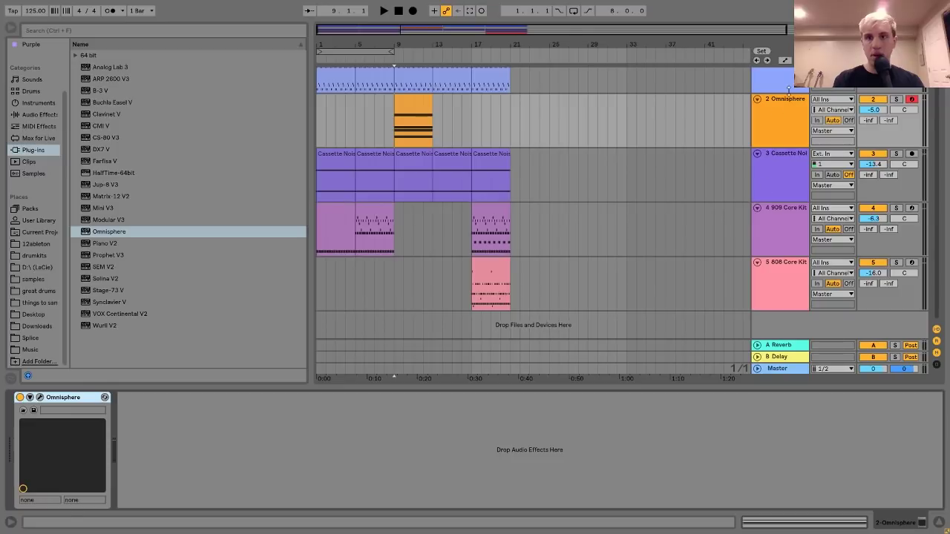
Step: Set the Omnisphere track to -15.9 dB during playback and continue its chord clip up to bar 17 as a looped section
key("space")
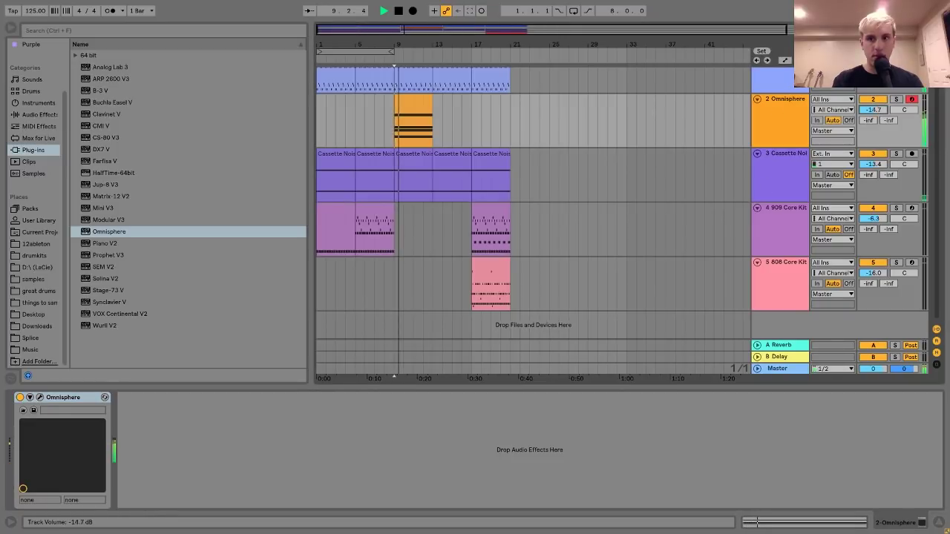
left_click_drag(434, 124, 472, 124)
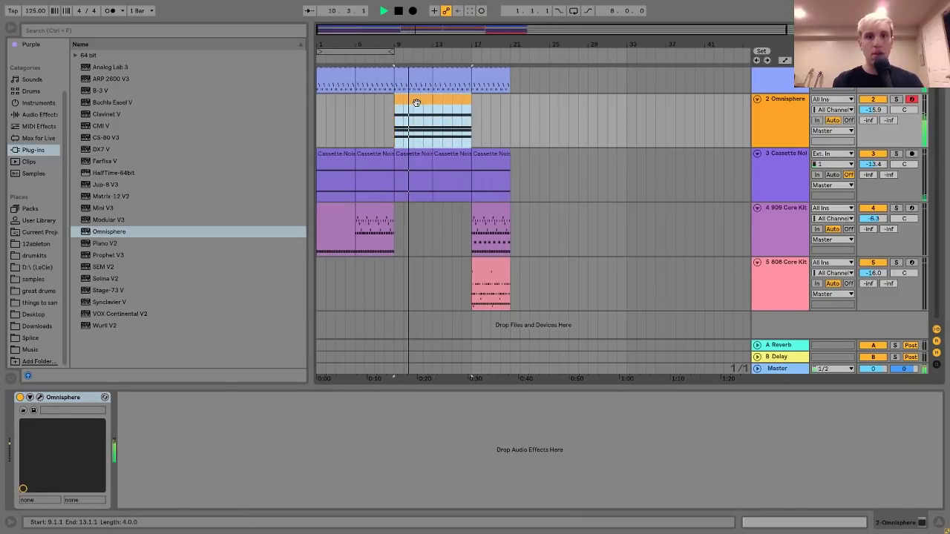
key("ctrl+l")
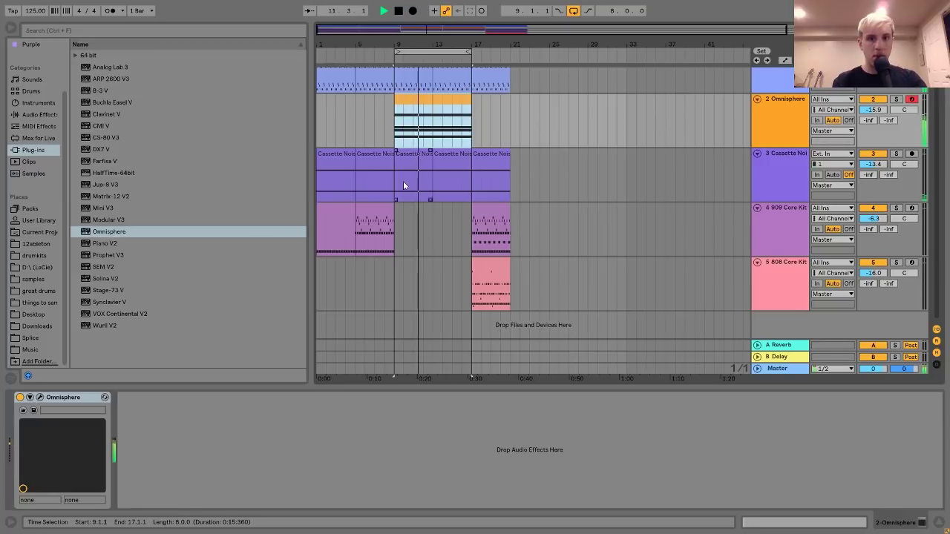
Step: Add an Auto Filter to the Omnisphere track with a low-pass cutoff of 3.13 kHz and 61% resonance
left_click(41, 115)
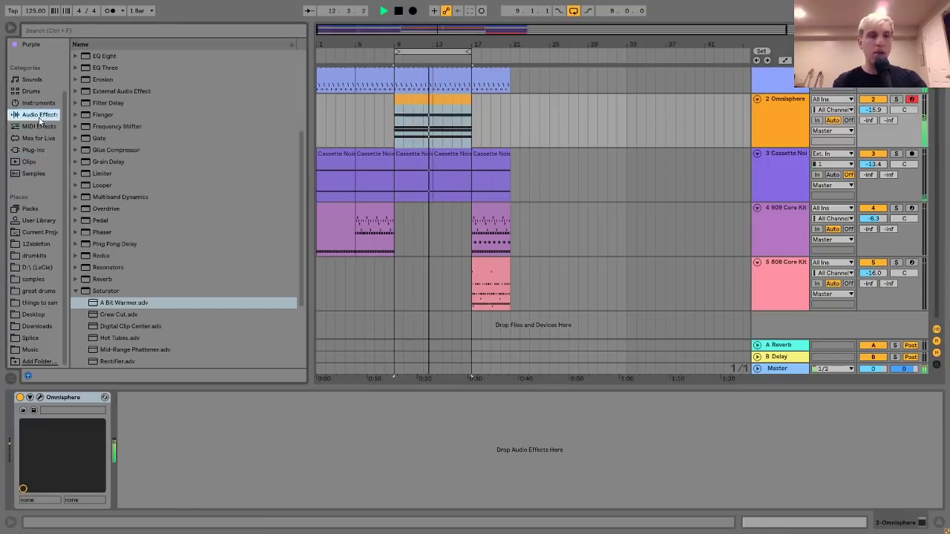
scroll(112, 141, "up", 4)
double_click(107, 79)
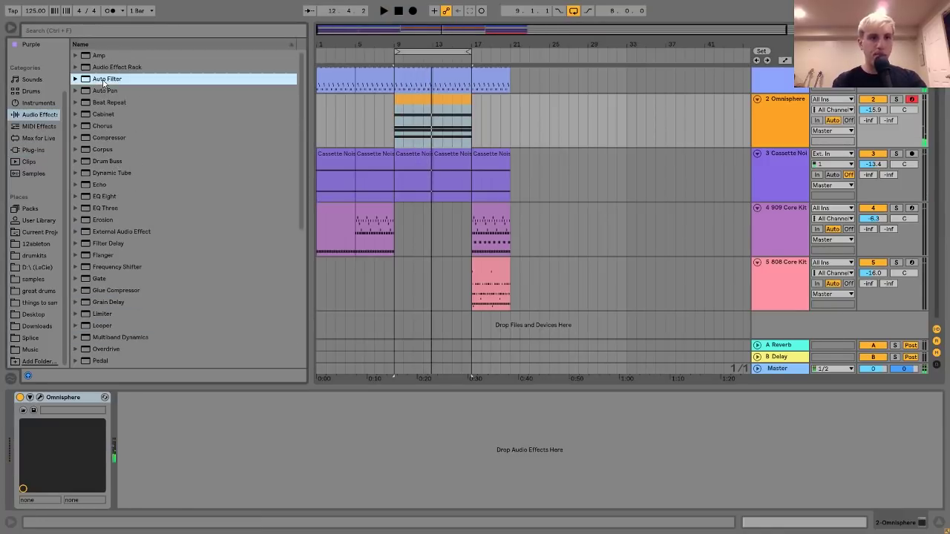
key("space")
left_click_drag(264, 461, 240, 440)
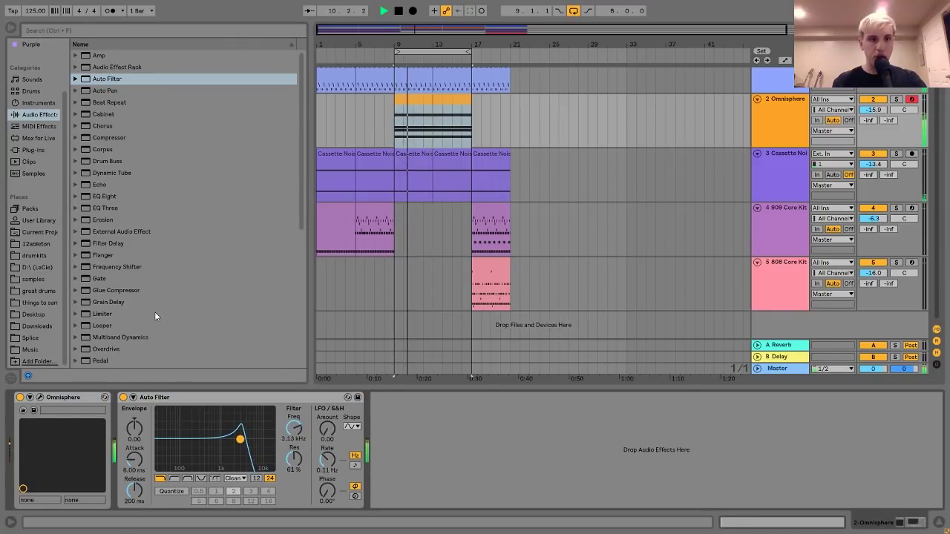
Step: Add a default Saturator after the Auto Filter on the Omnisphere track
scroll(154, 312, "down", 4)
scroll(155, 312, "up", 4)
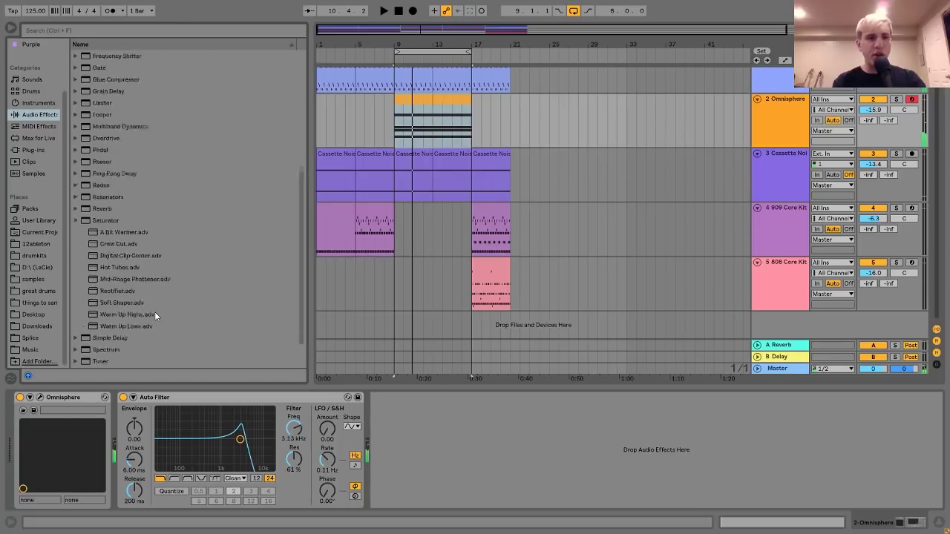
scroll(154, 312, "down", 4)
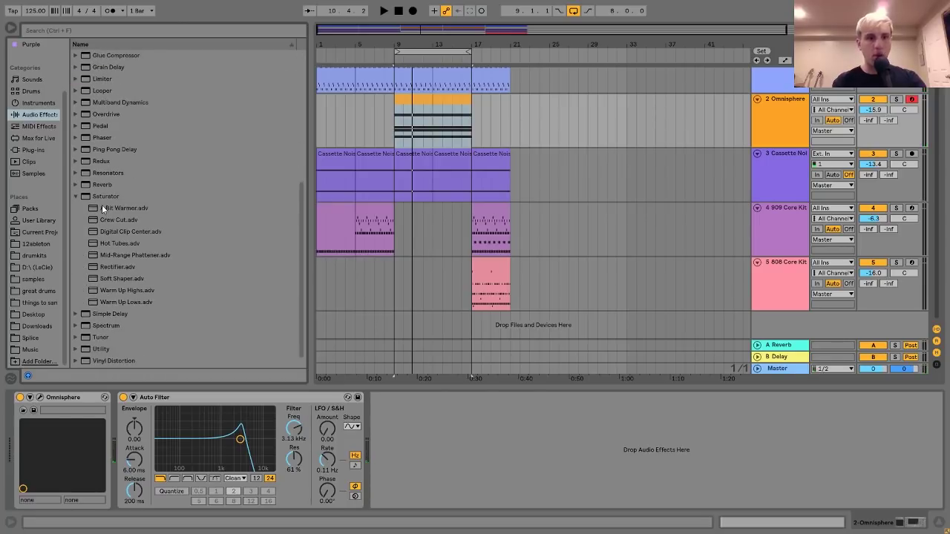
mouse_move(104, 197)
left_mouse_down()
mouse_move(364, 346)
mouse_move(406, 417)
left_mouse_up()
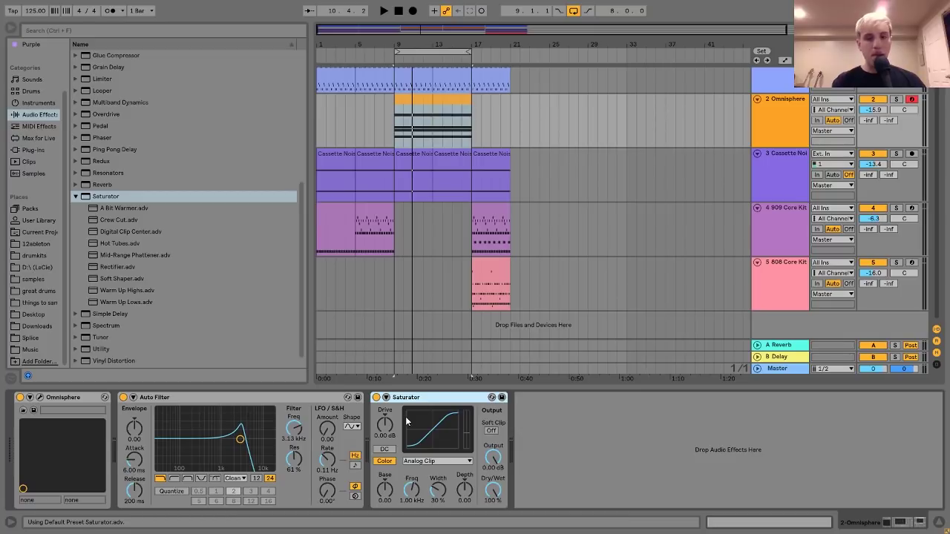
Step: Set the Omnisphere Saturator's drive to 0.56 dB and the track volume to -21.4 dB
left_click(386, 398)
mouse_move(387, 427)
left_mouse_down()
mouse_move(387, 416)
mouse_move(387, 443)
left_mouse_up()
key("space")
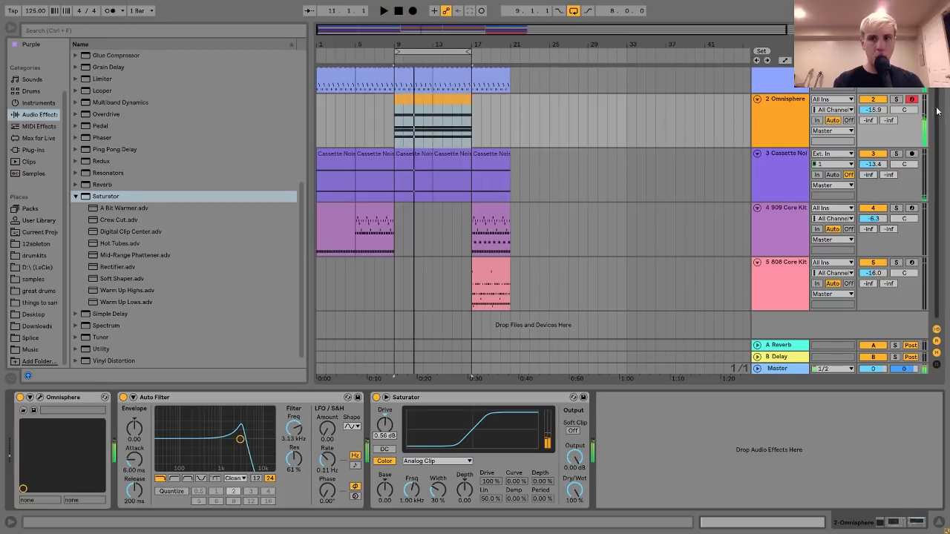
key("space")
left_click_drag(873, 109, 873, 126)
Step: Add an Erosion after the Omnisphere Saturator at 10.1 kHz with an amount of 30.5, and turn off the arrangement loop
scroll(148, 244, "up", 5)
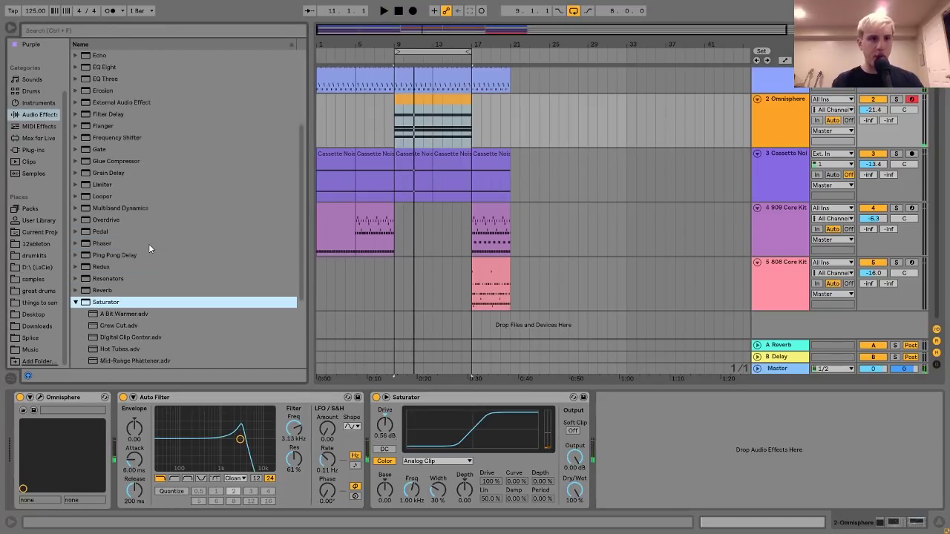
scroll(101, 112, "up", 3)
left_click_drag(109, 139, 674, 441)
key("space")
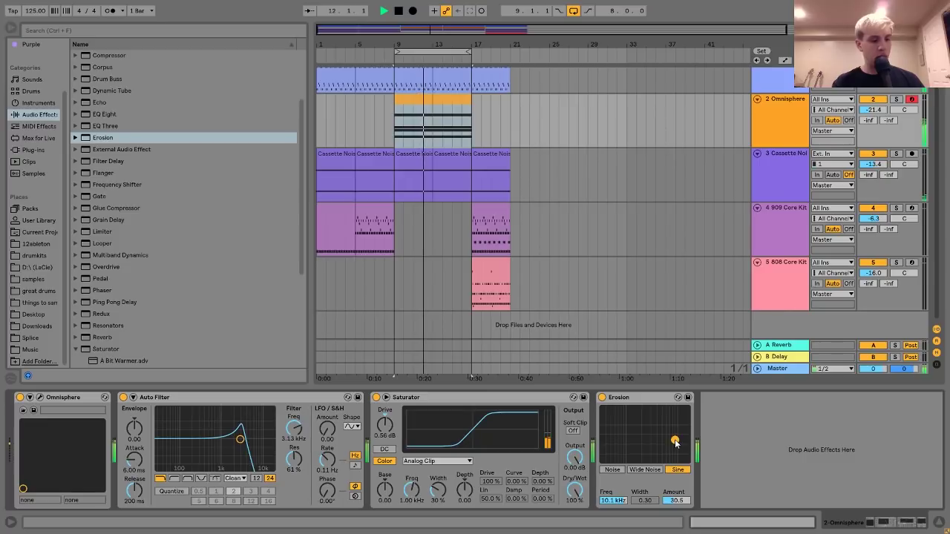
left_click(573, 11)
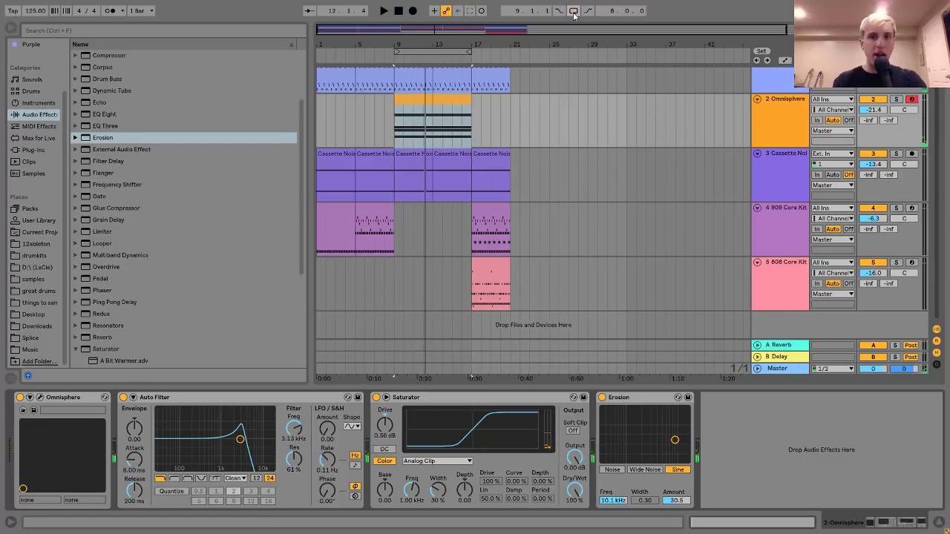
Step: Add an Auto Pan after the Erosion and automate its Amount to rise from 0% at bar 13 to 100% at bar 17
scroll(101, 118, "up", 3)
left_click(104, 90)
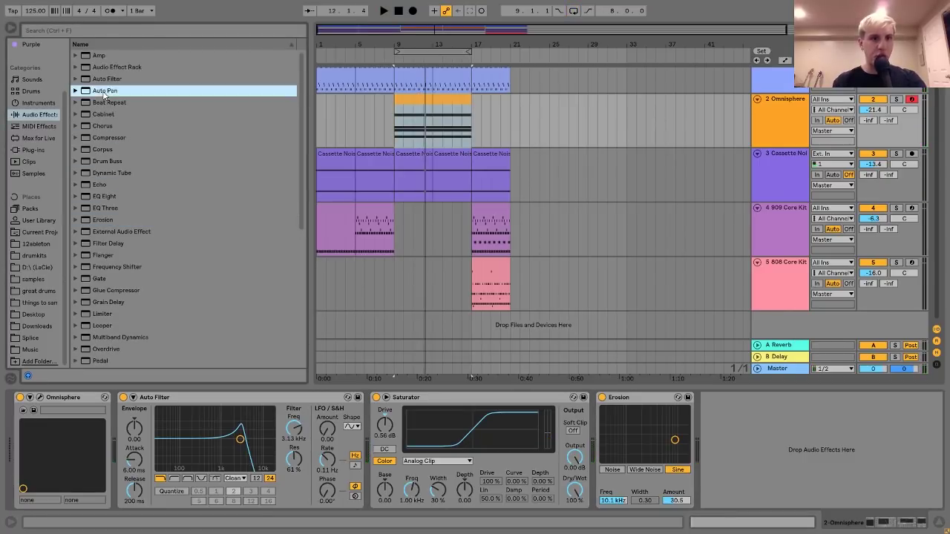
left_click_drag(104, 90, 723, 417)
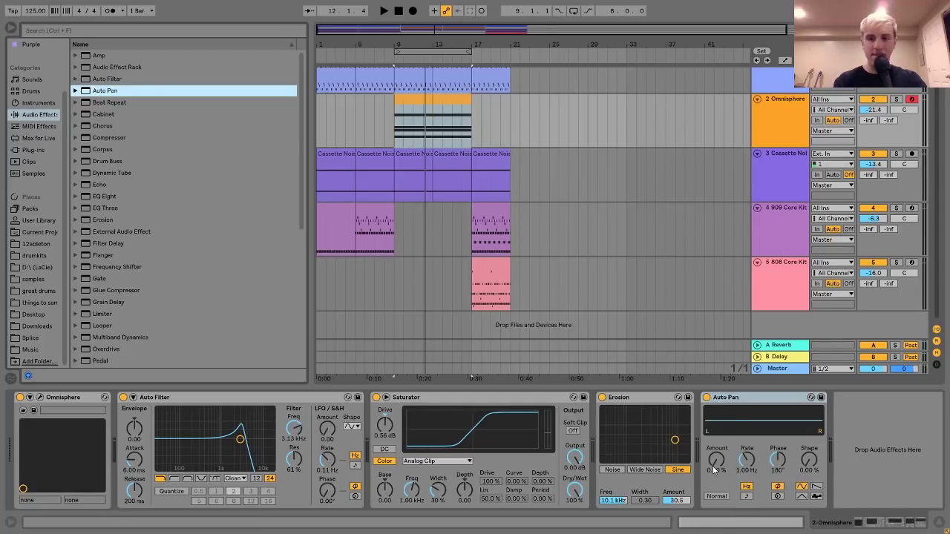
left_click_drag(451, 43, 448, 78)
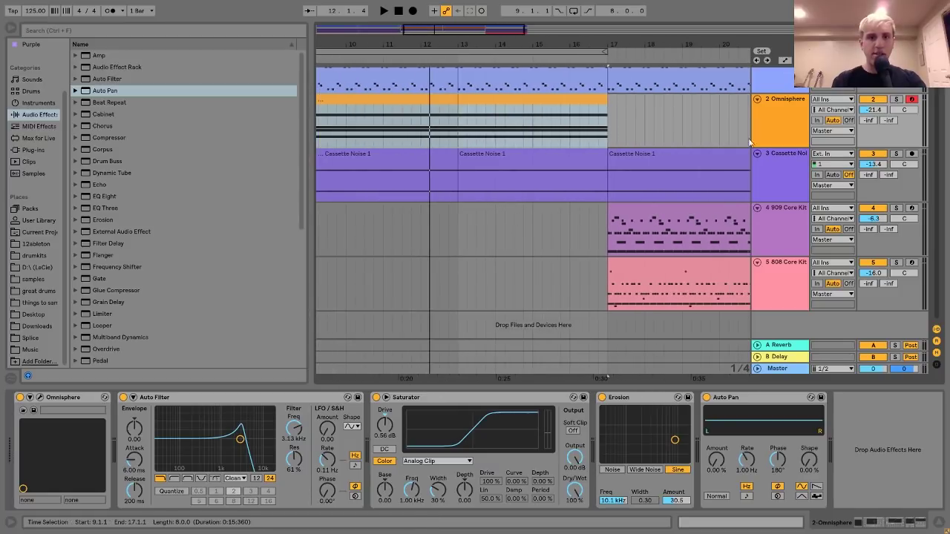
right_click(727, 463)
left_click(759, 414)
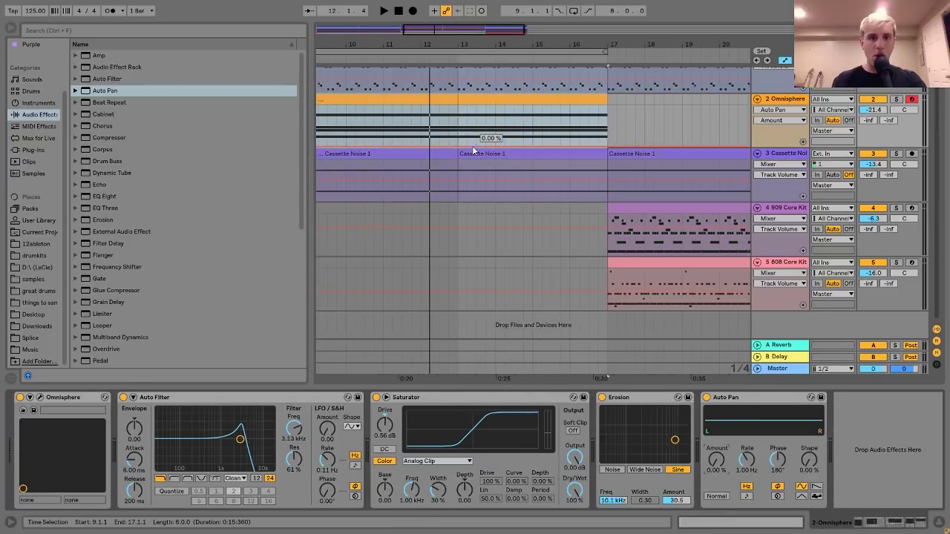
key("space")
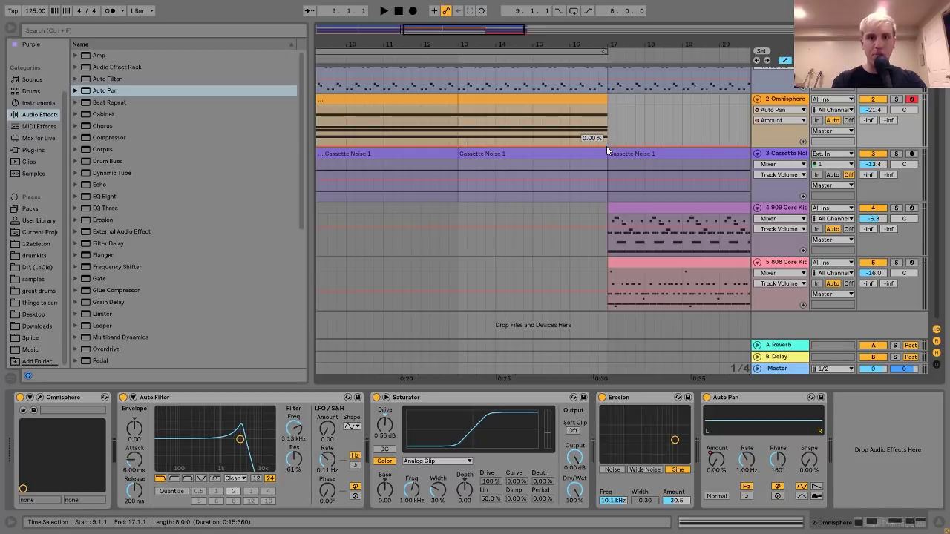
Step: Automate the Auto Pan's frequency on the Omnisphere track to rise from 1.00 Hz at bar 13 to 16.4 Hz at bar 17
left_click(748, 462)
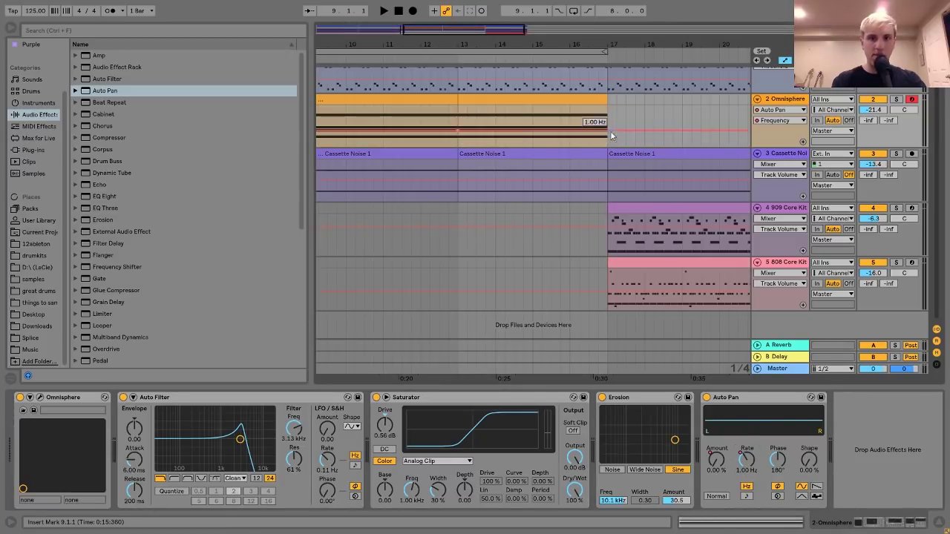
left_click_drag(608, 129, 608, 121)
key("space")
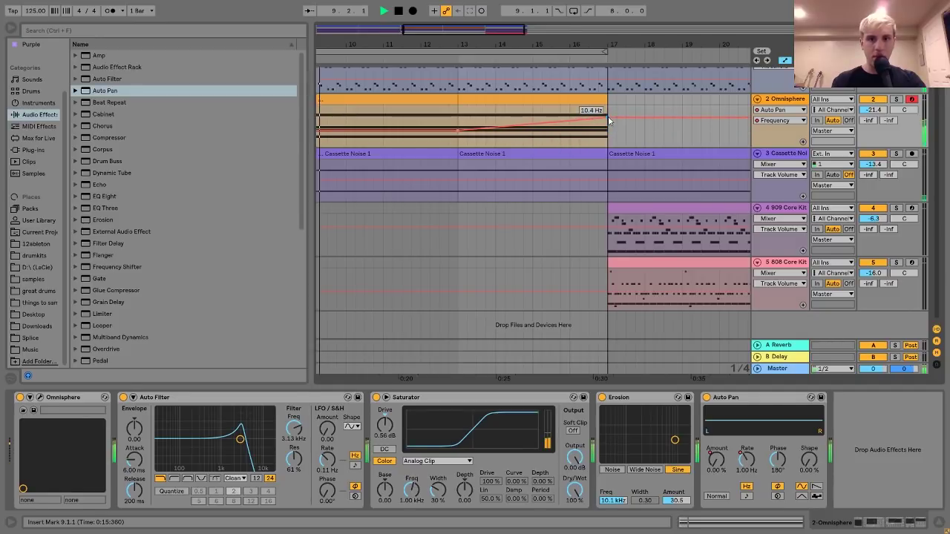
left_click(533, 137)
key("space")
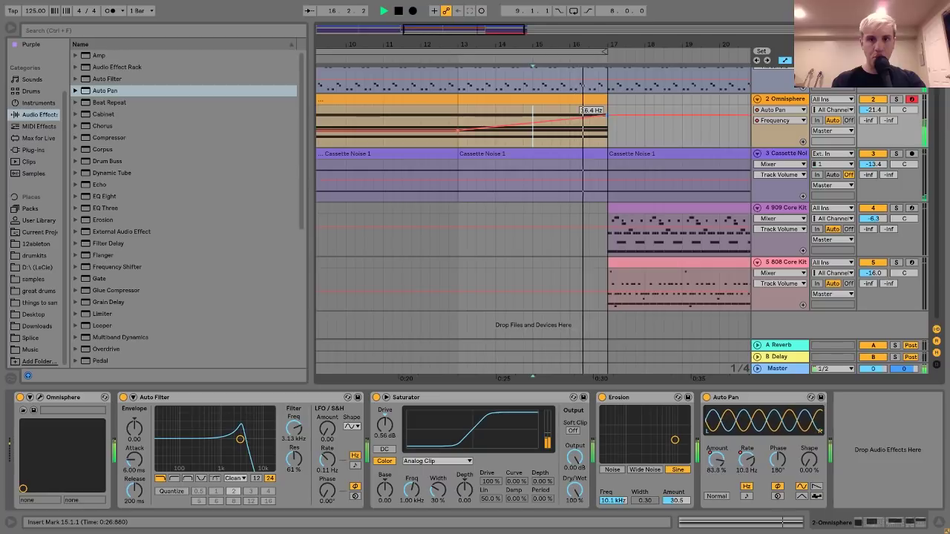
left_click_drag(607, 120, 610, 119)
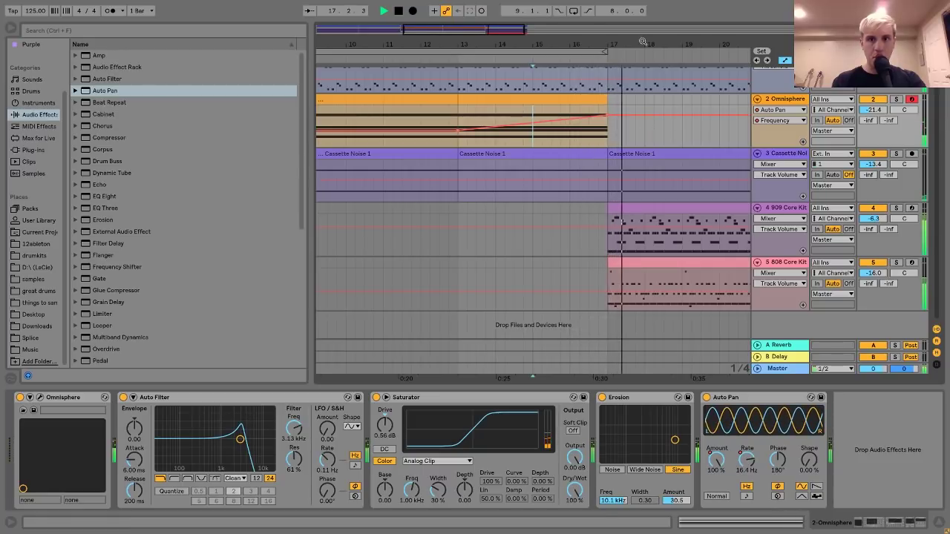
Step: Duplicate the bar 17 to 21 section of all tracks three times and loop bars 17 to 33
key("minus")
left_click_drag(527, 46, 527, 43)
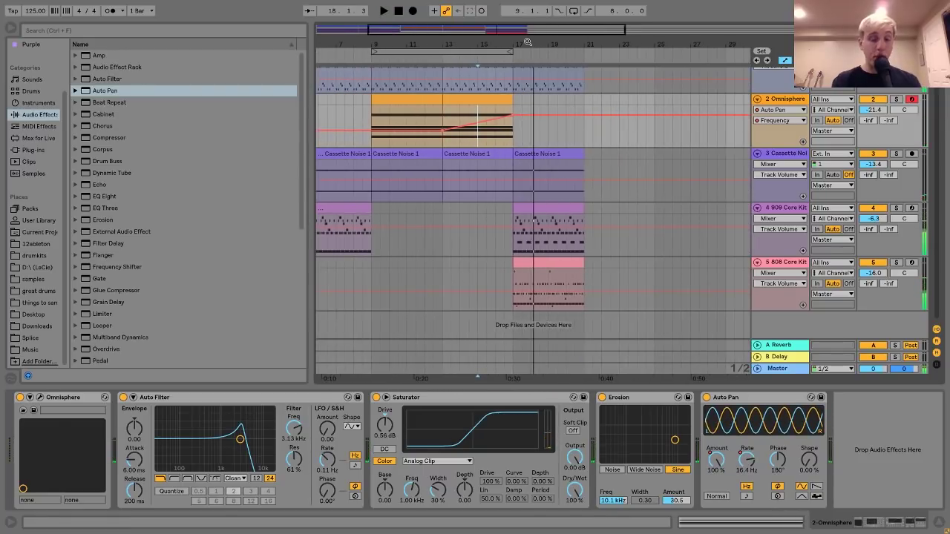
left_click(534, 154)
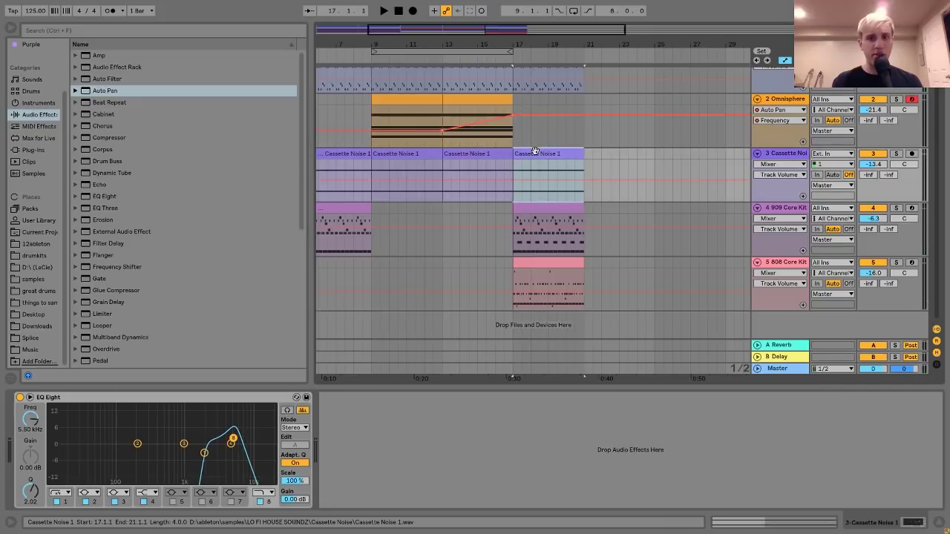
scroll(534, 152, "up", 1)
left_click(547, 71)
left_click(554, 300, "shift")
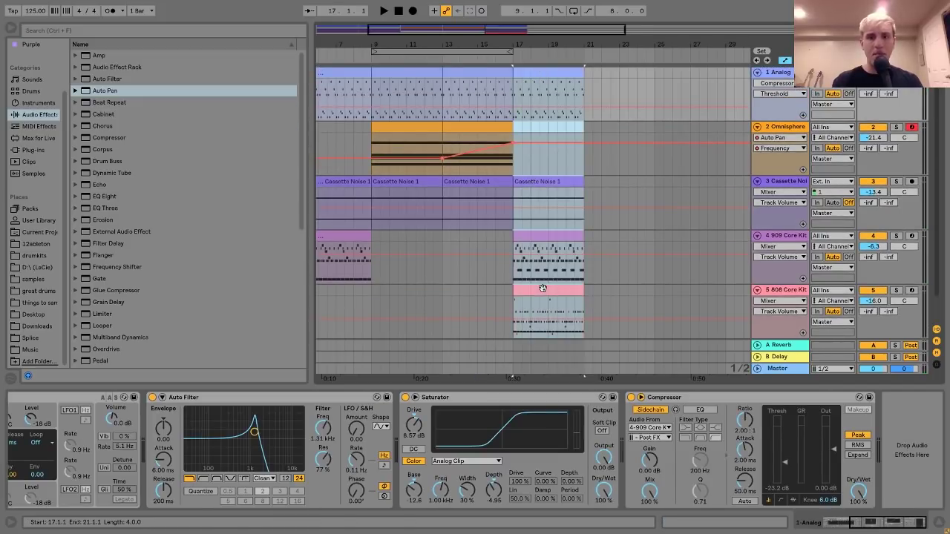
key("ctrl+d")
key("ctrl+d")
key("ctrl+d")
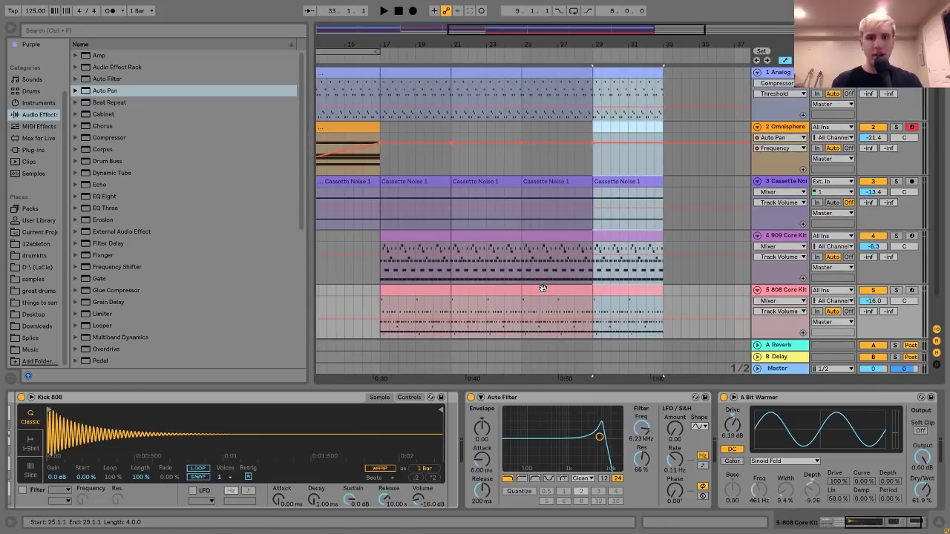
left_click(408, 289, "shift")
key("ctrl+l")
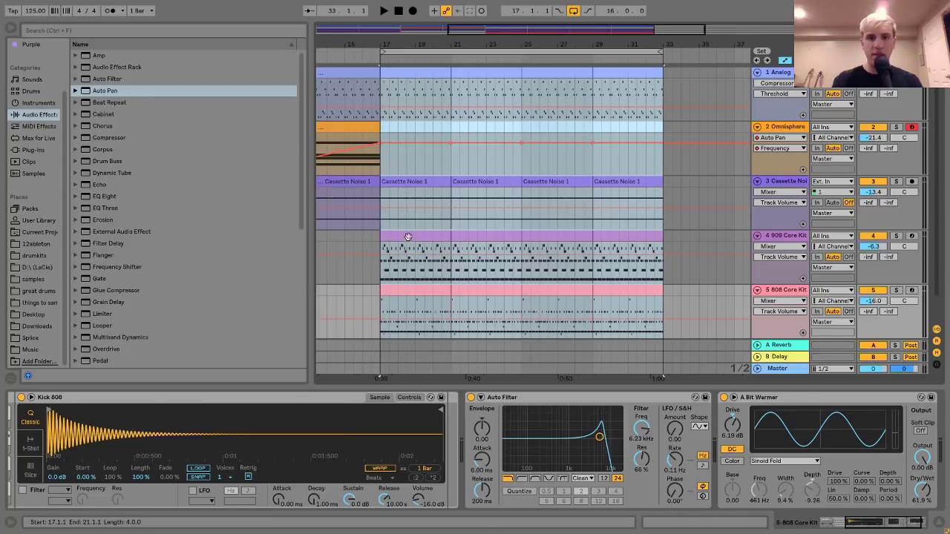
Step: Try moving all Hihat Open 909 notes up to Ride 909 in the 909 Core Kit clip at bar 17
double_click(409, 245)
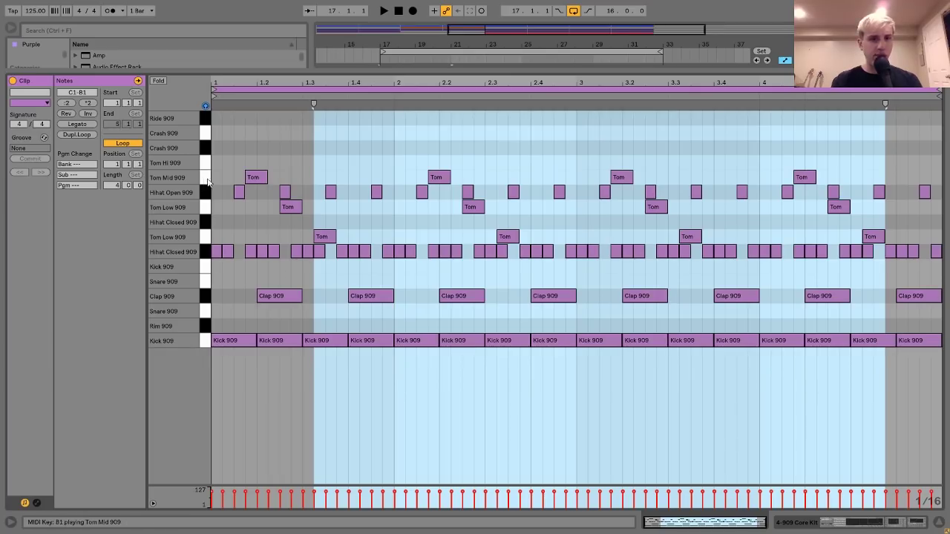
left_click(205, 196)
key("Up")
key("Up")
key("Up")
key("Up")
key("Up")
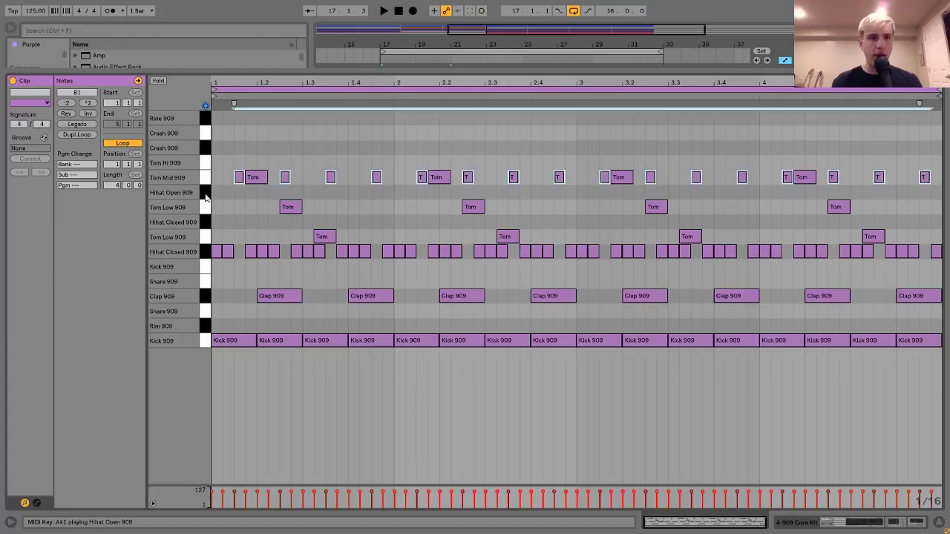
key("space")
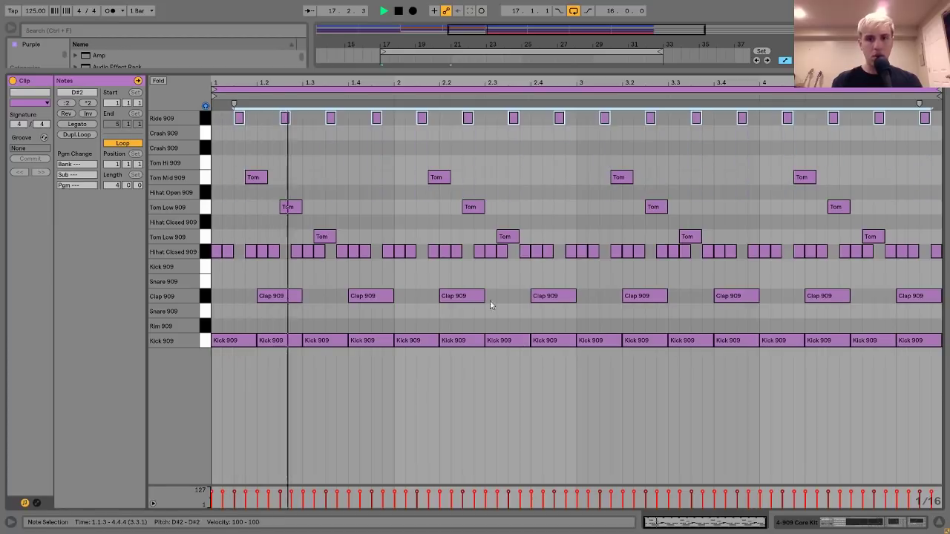
Step: Restore the open hi-hat pattern in the 909 Core Kit clip at bar 17 and play it back
left_click(804, 521)
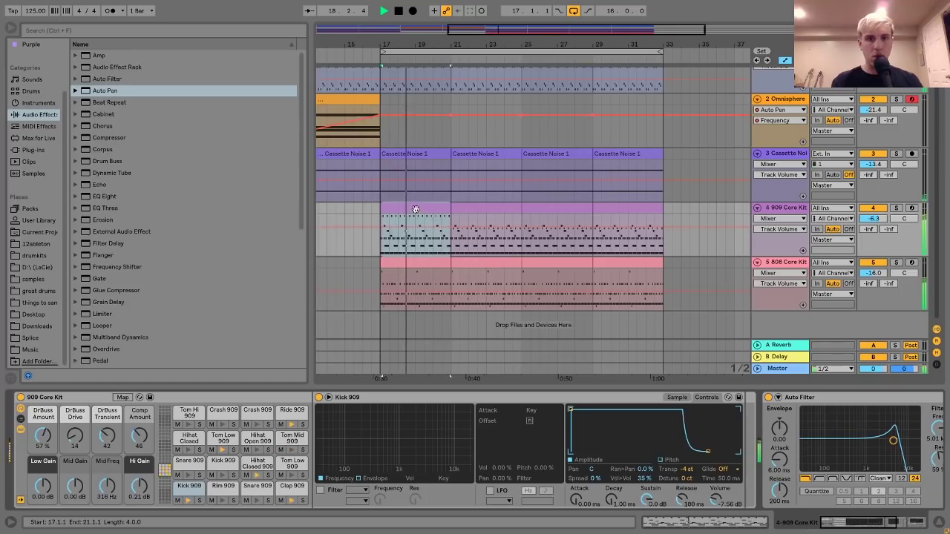
left_click(479, 208)
key("space")
left_click(405, 211)
key("space")
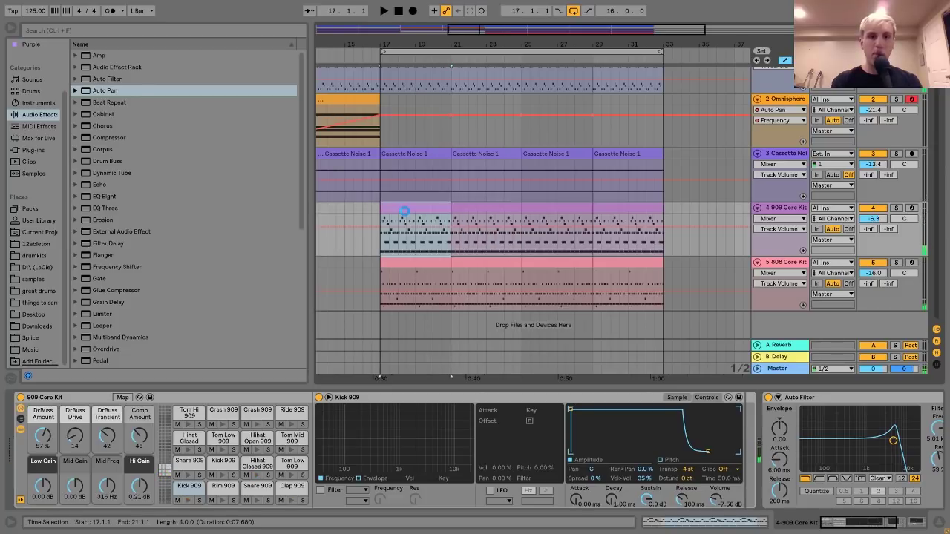
key("space")
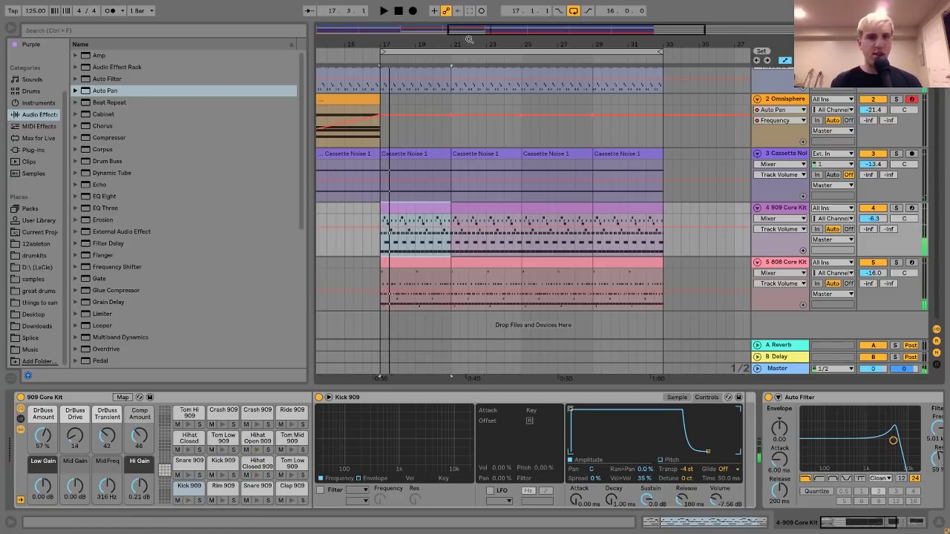
Step: Play the arrangement from bar 1 to review the intro
left_click_drag(455, 42, 456, 16)
scroll(459, 101, "up", 2)
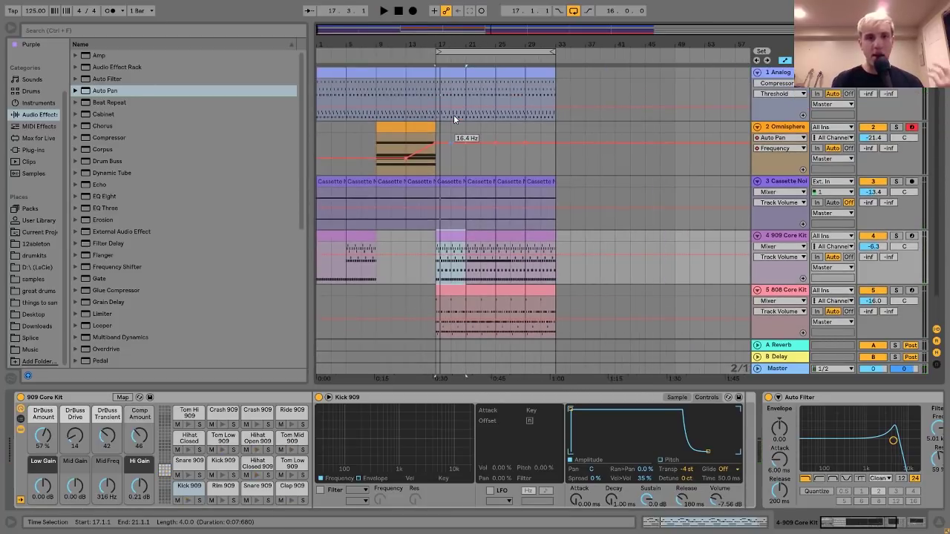
left_click(334, 77)
key("space")
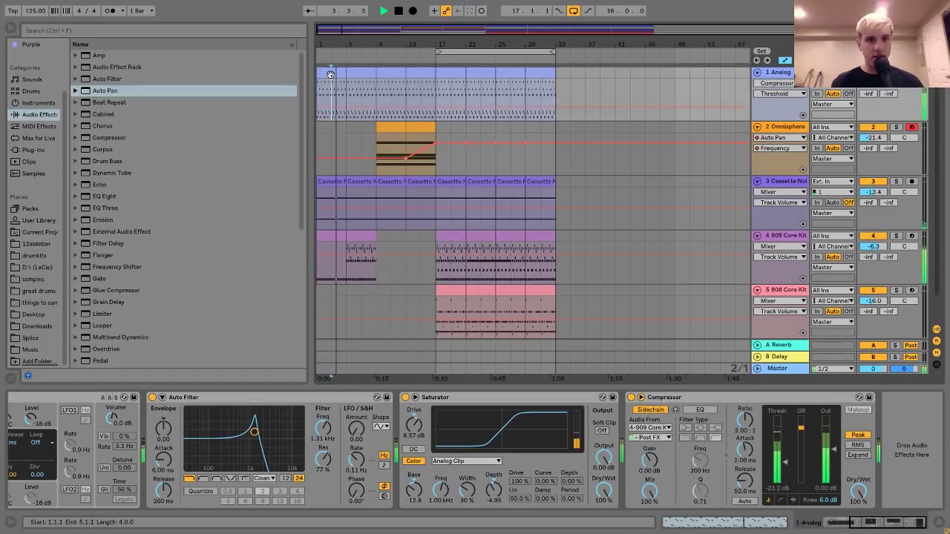
left_click(330, 74)
key("space")
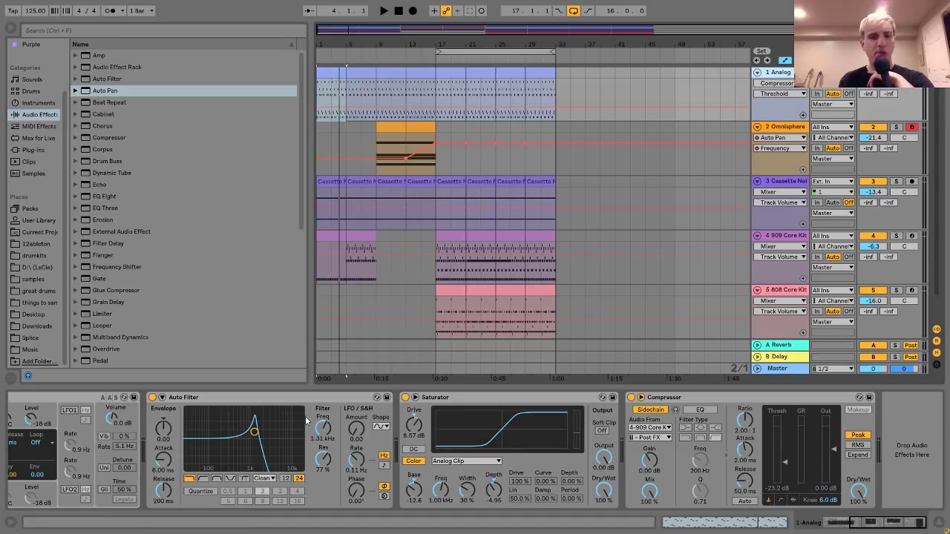
Step: Automate Analog's F1 Freq from 53 at bar 1 up to 1.0k around bar 7, settling at 275 from bar 9
scroll(307, 422, "up", 5)
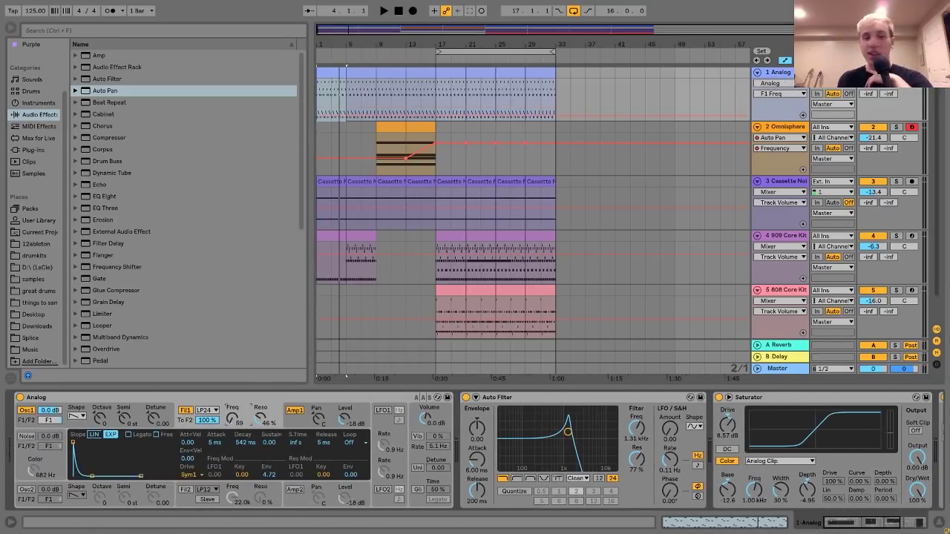
key("space")
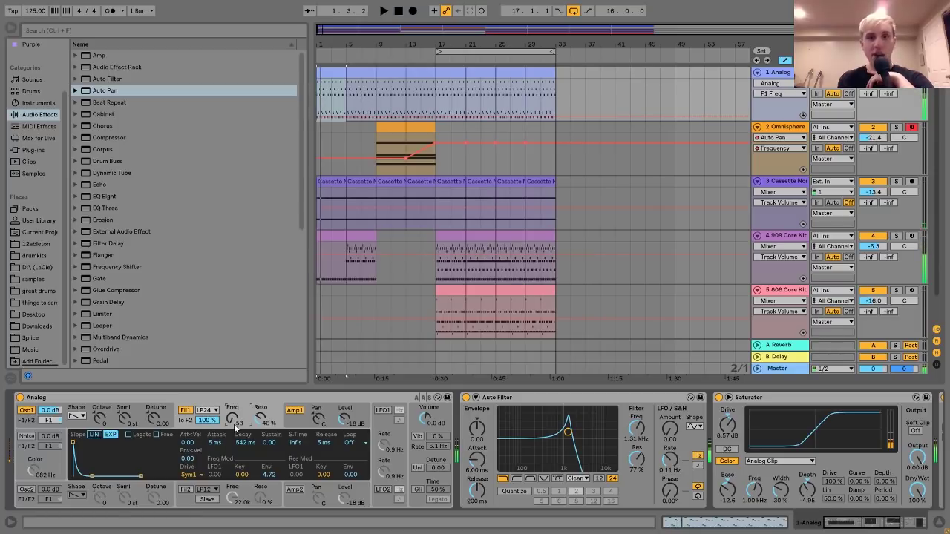
key("space")
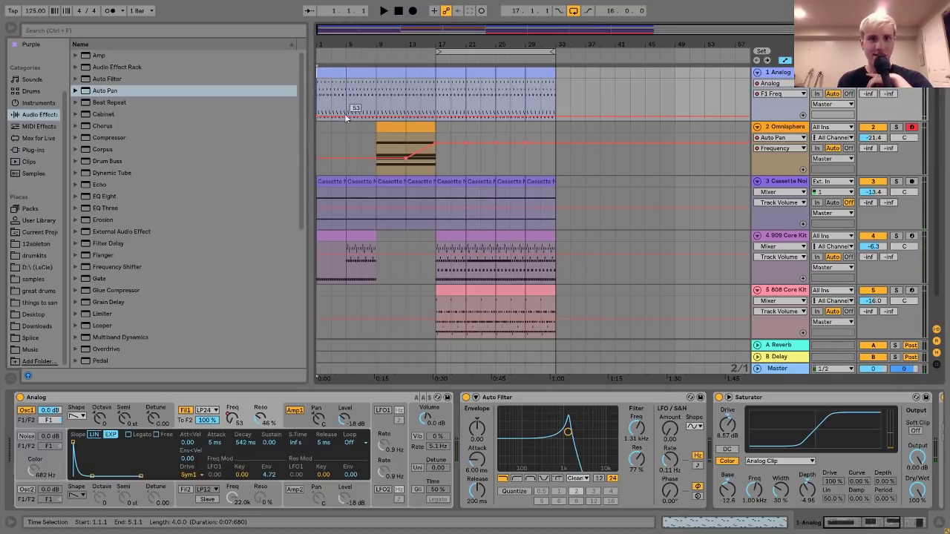
left_click_drag(375, 118, 374, 104)
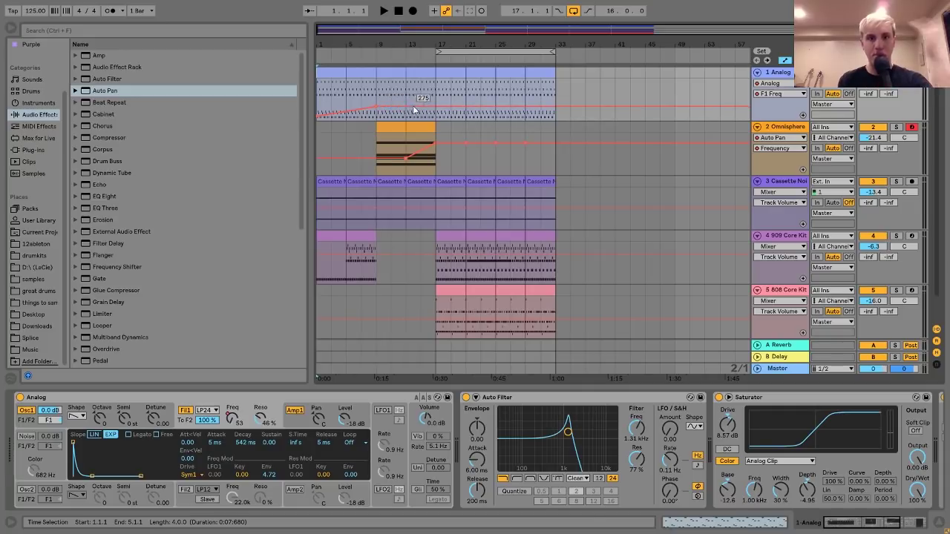
key("space")
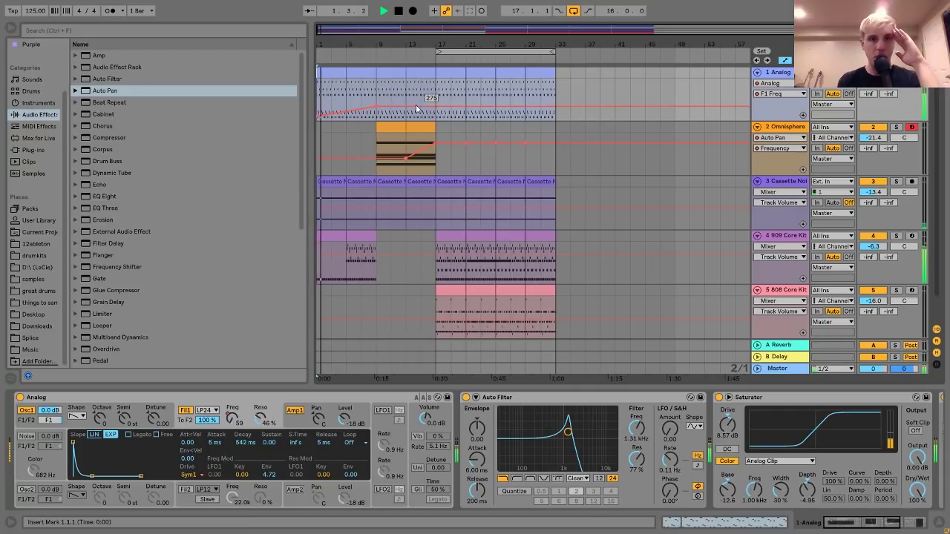
left_click_drag(362, 106, 361, 94)
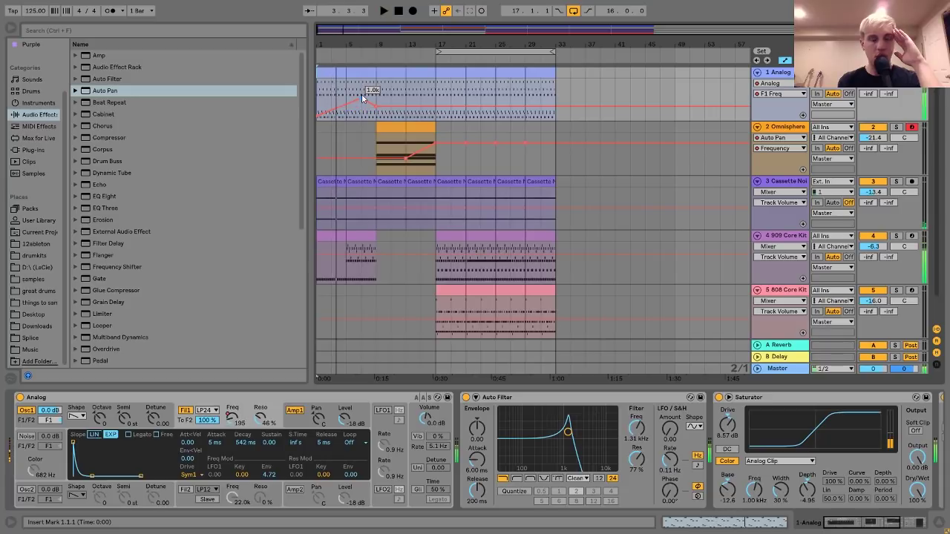
key("space")
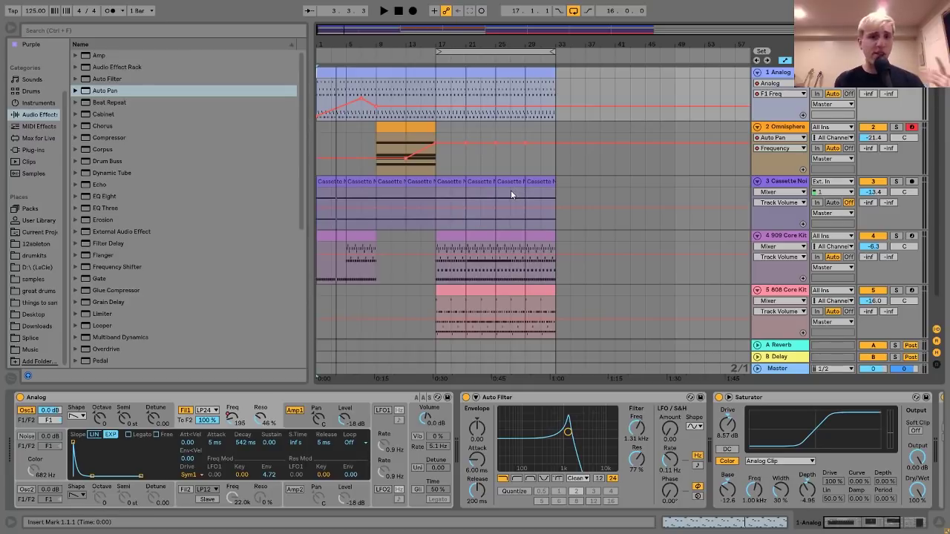
Step: Play the section from bar 17 and select the Analog track's volume
scroll(511, 193, "down", 1)
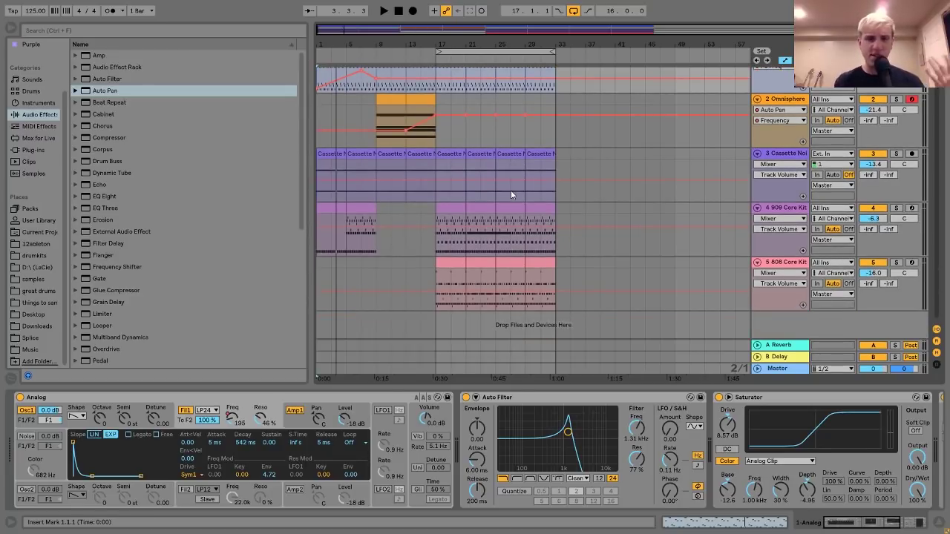
left_click(435, 143)
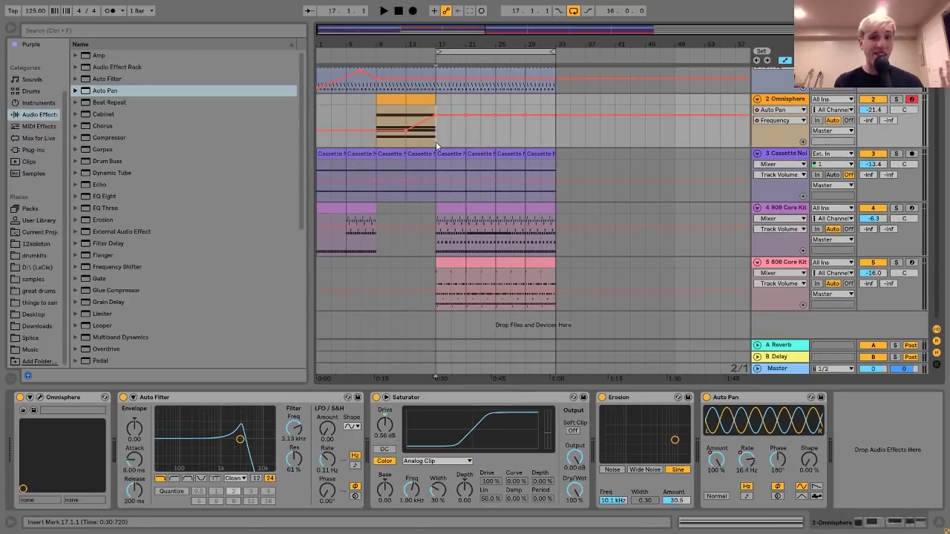
key("space")
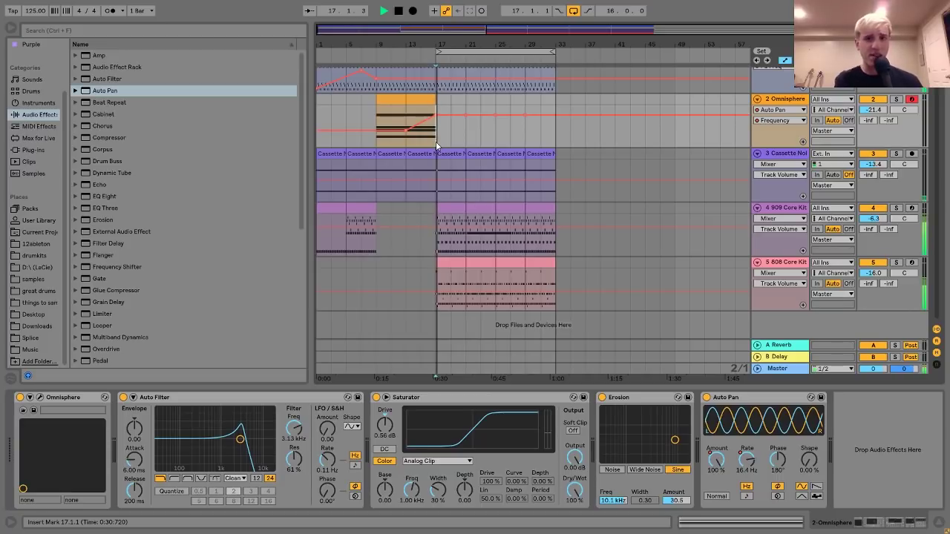
scroll(759, 128, "up", 1)
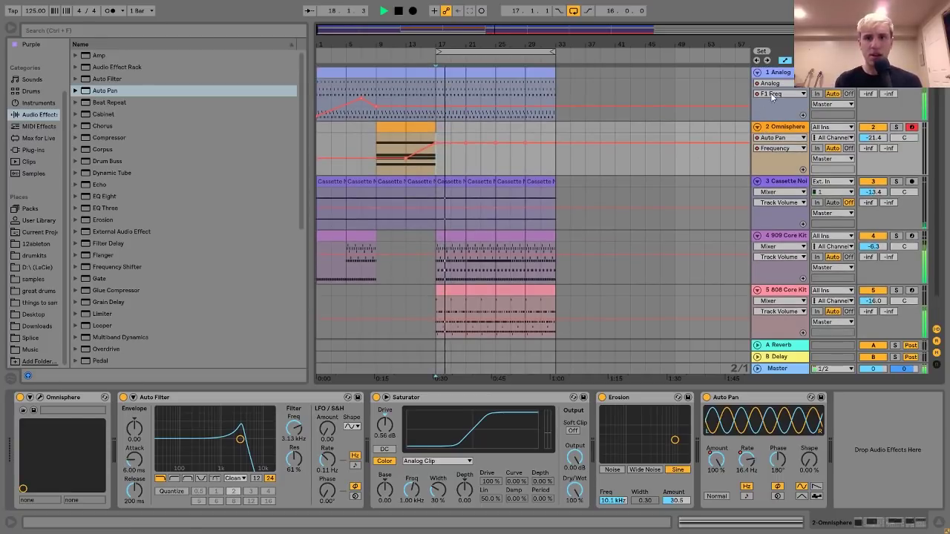
left_click(895, 89)
left_click(874, 89)
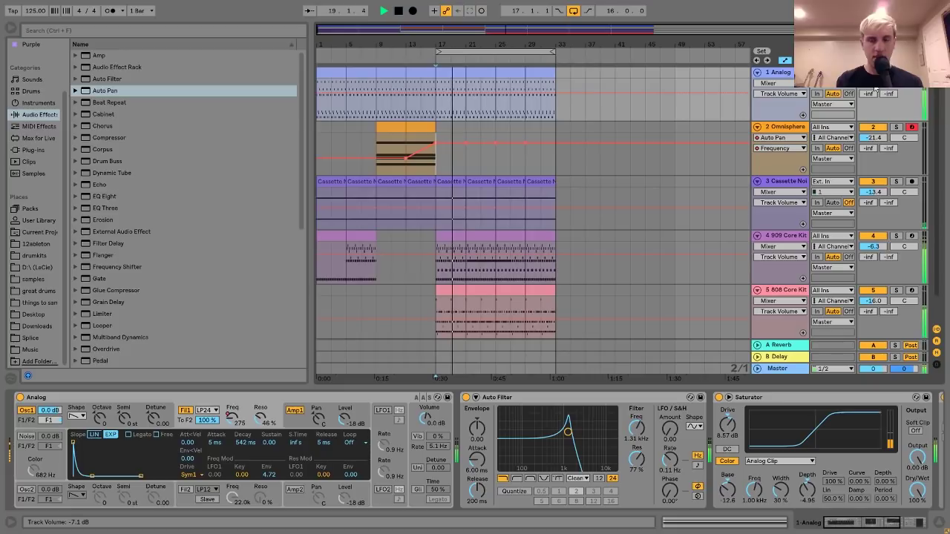
key("space")
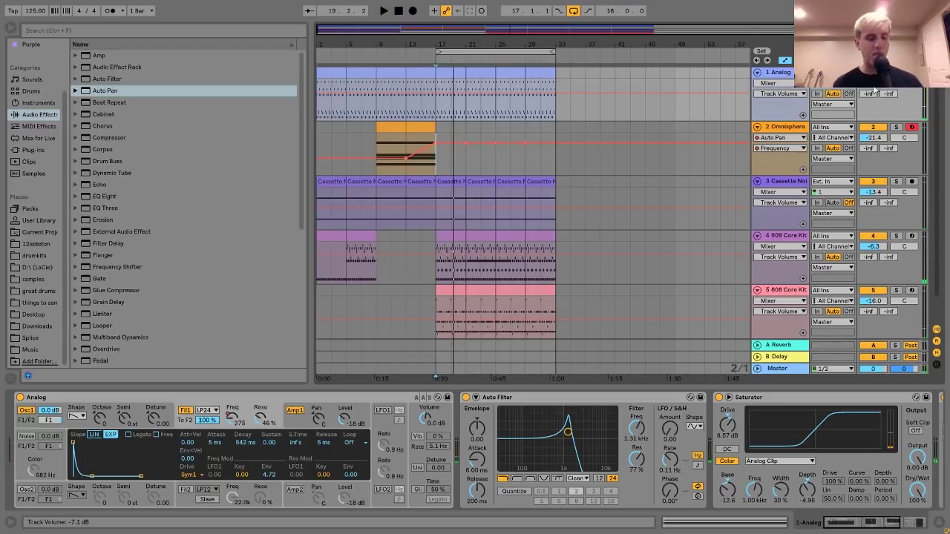